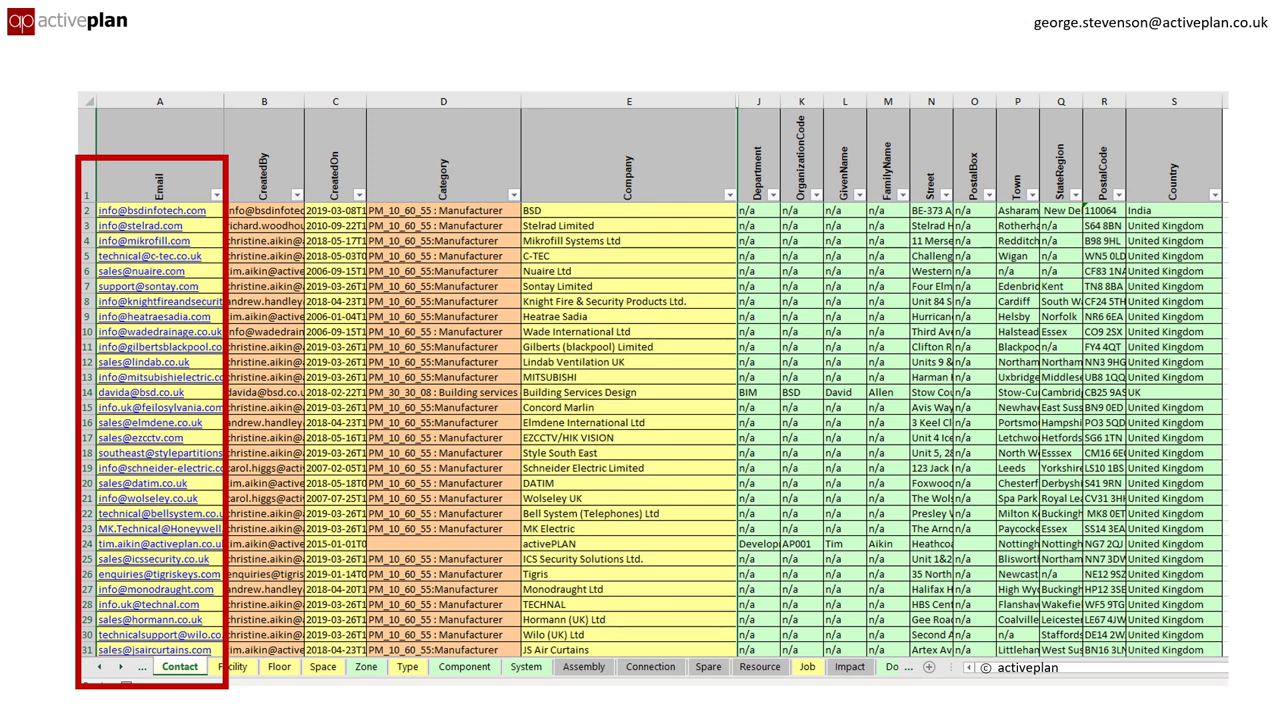
{"action": "key", "text": "Right"}
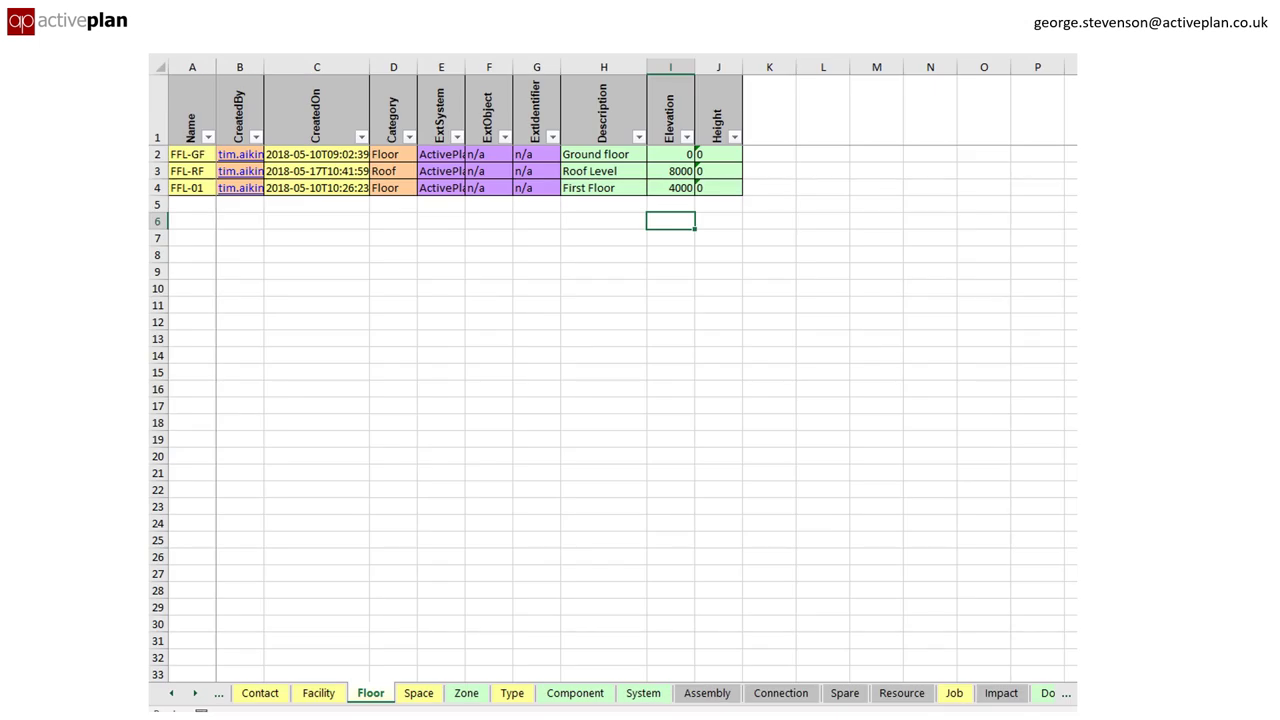
{"action": "key", "text": "Right"}
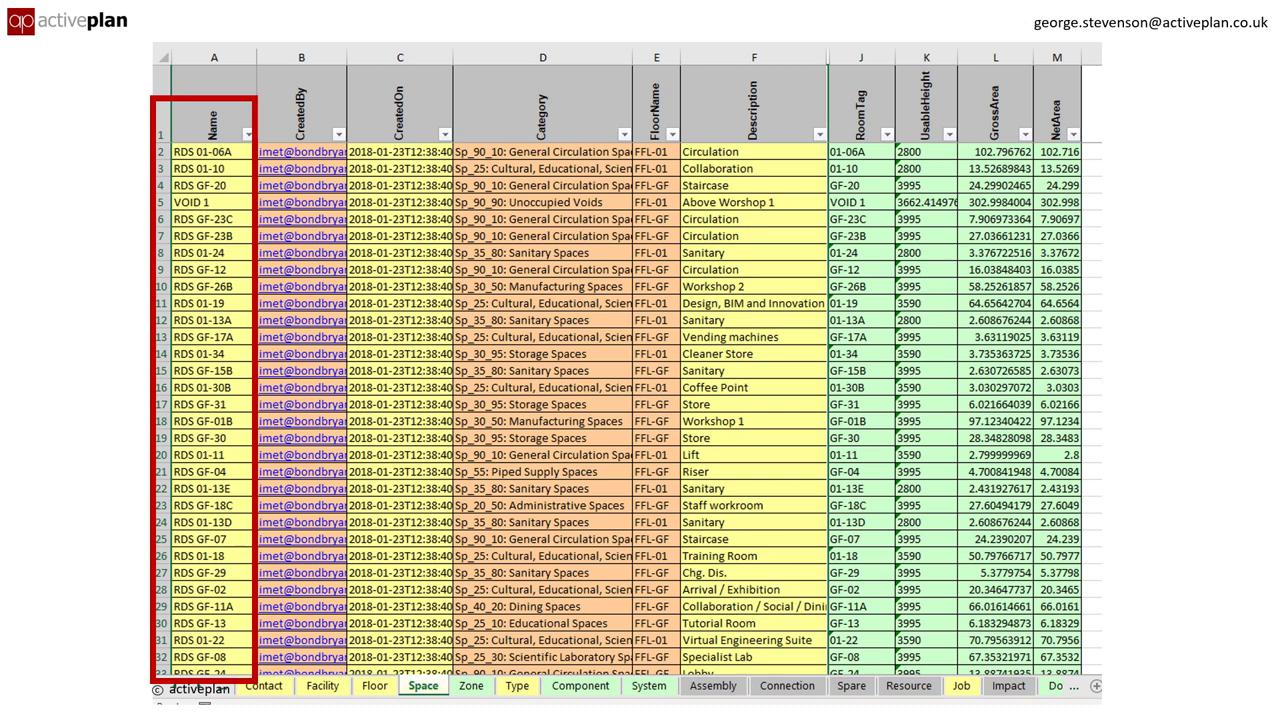
{"action": "key", "text": "Right"}
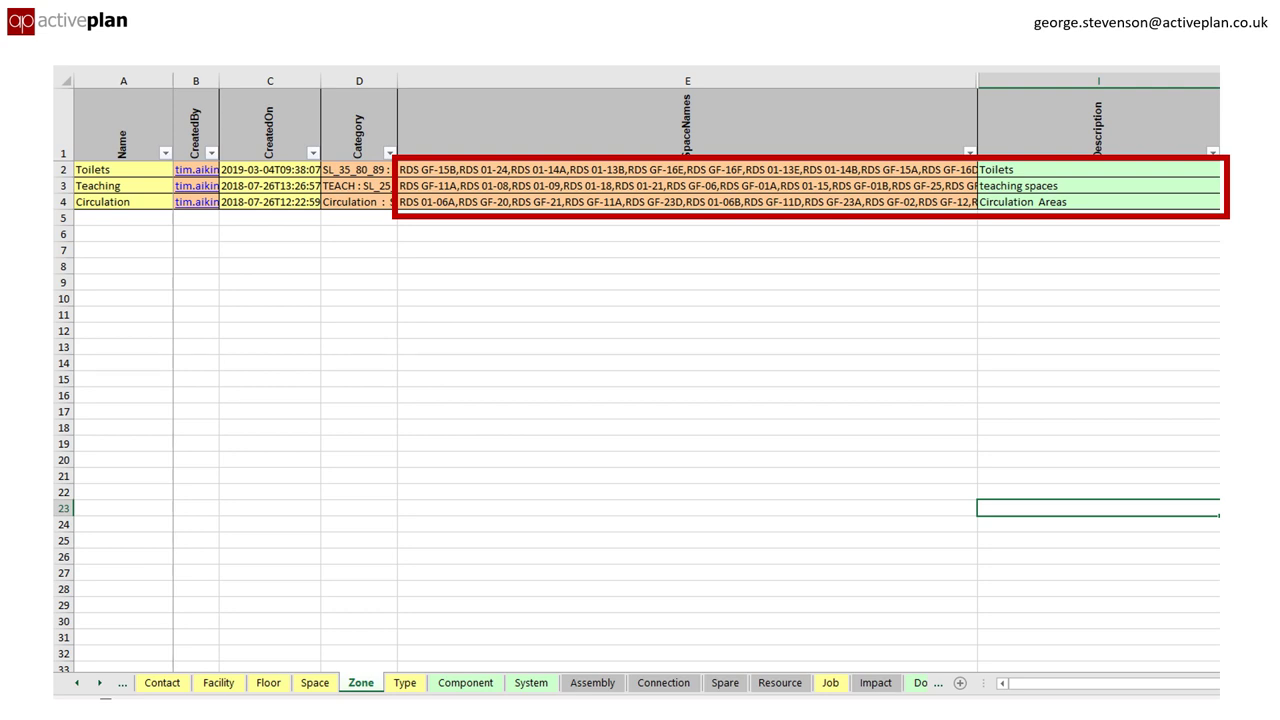
{"action": "key", "text": "Right"}
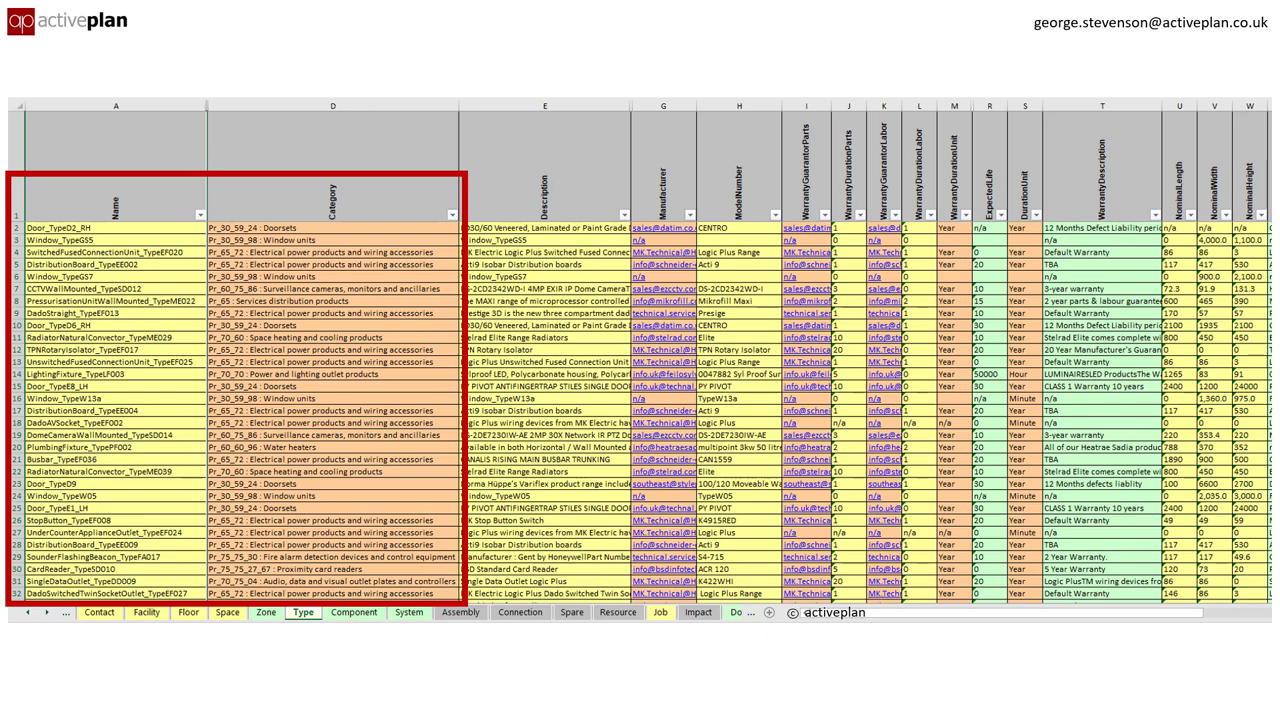
{"action": "key", "text": "Right"}
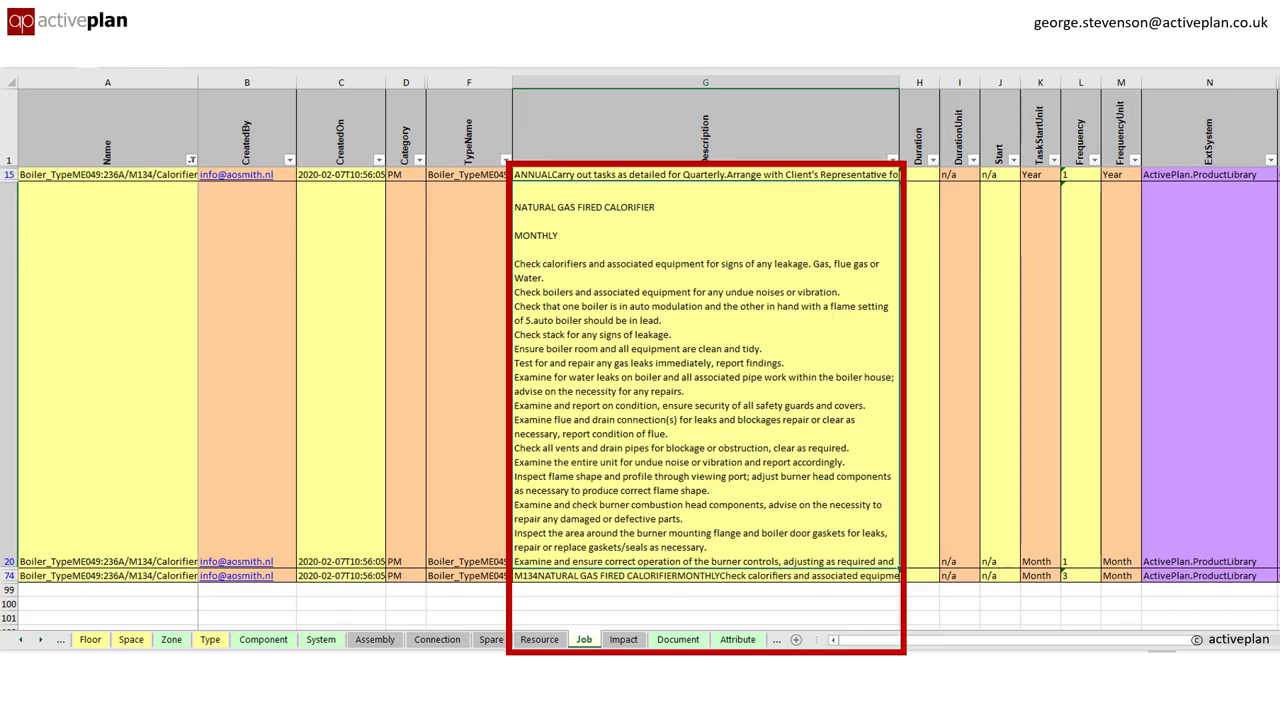
{"action": "key", "text": "Right"}
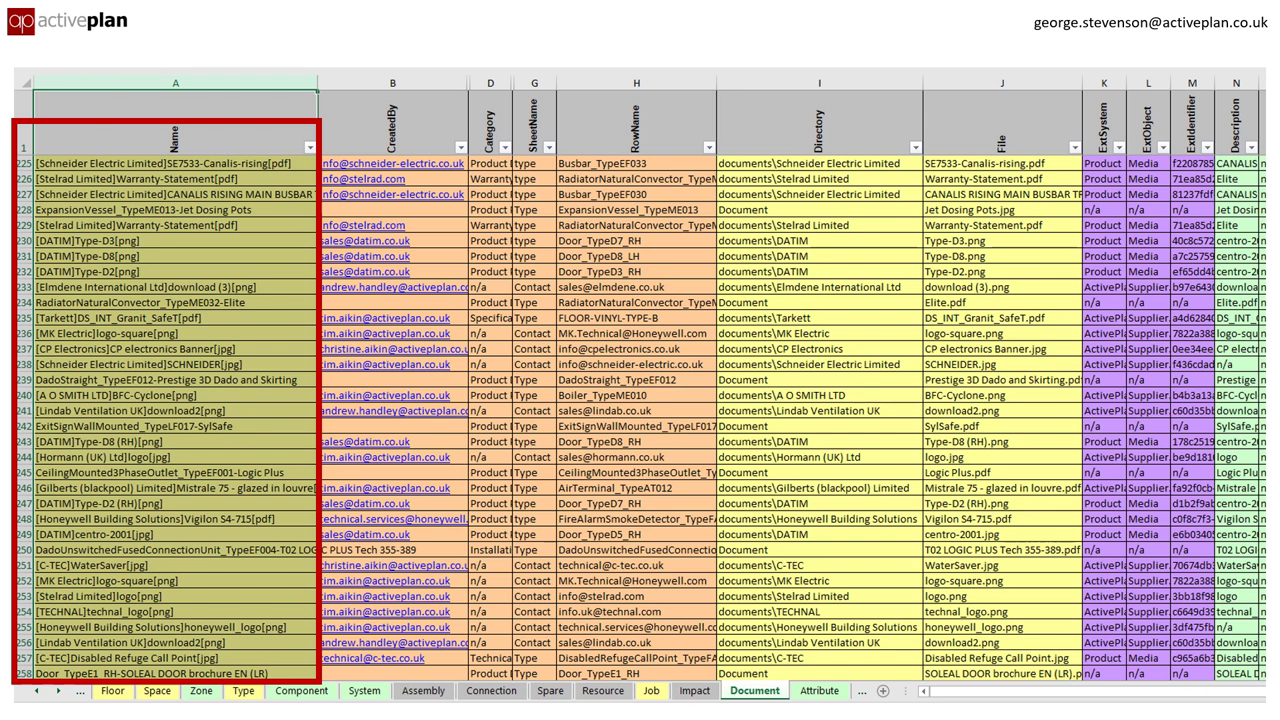
{"action": "key", "text": "Right"}
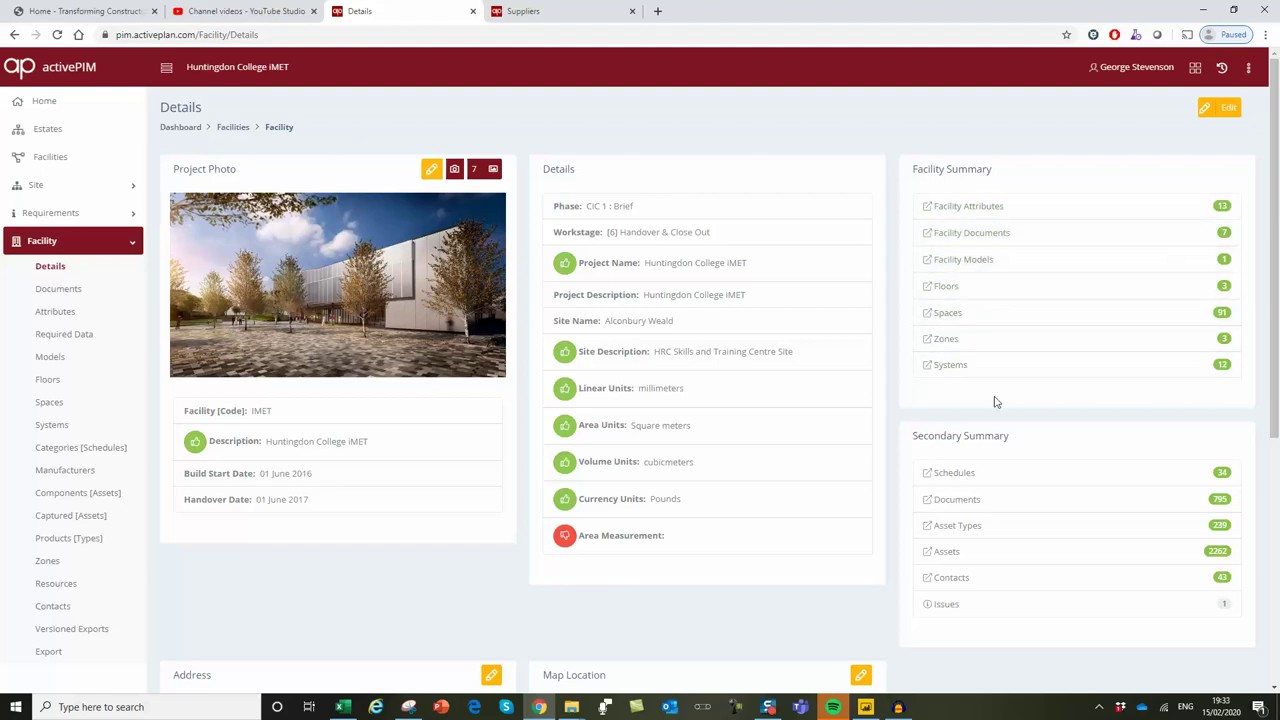
Open the facility's asset types and browse the product catalogue down to the fire alarm devices.
{"action": "left_click", "coordinate": [1188, 527]}
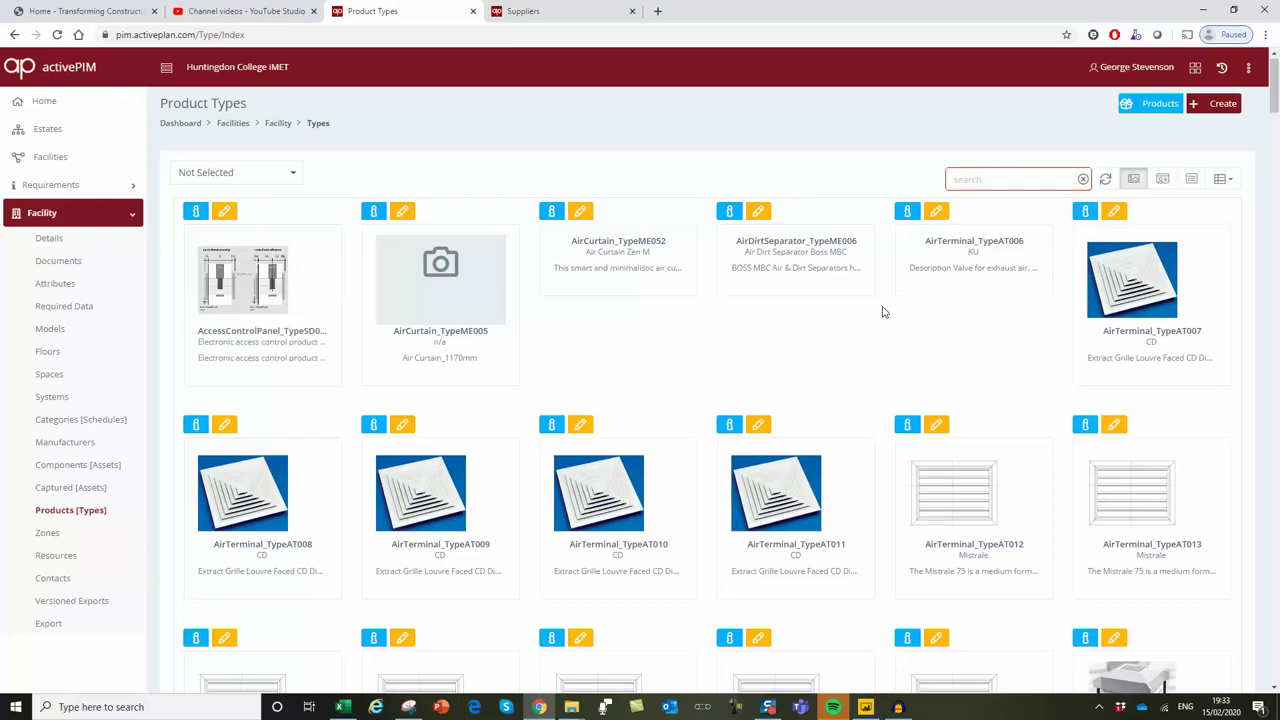
{"action": "scroll", "coordinate": [882, 312], "scroll_direction": "down", "scroll_amount": 2}
{"action": "scroll", "coordinate": [882, 312], "scroll_direction": "down", "scroll_amount": 5}
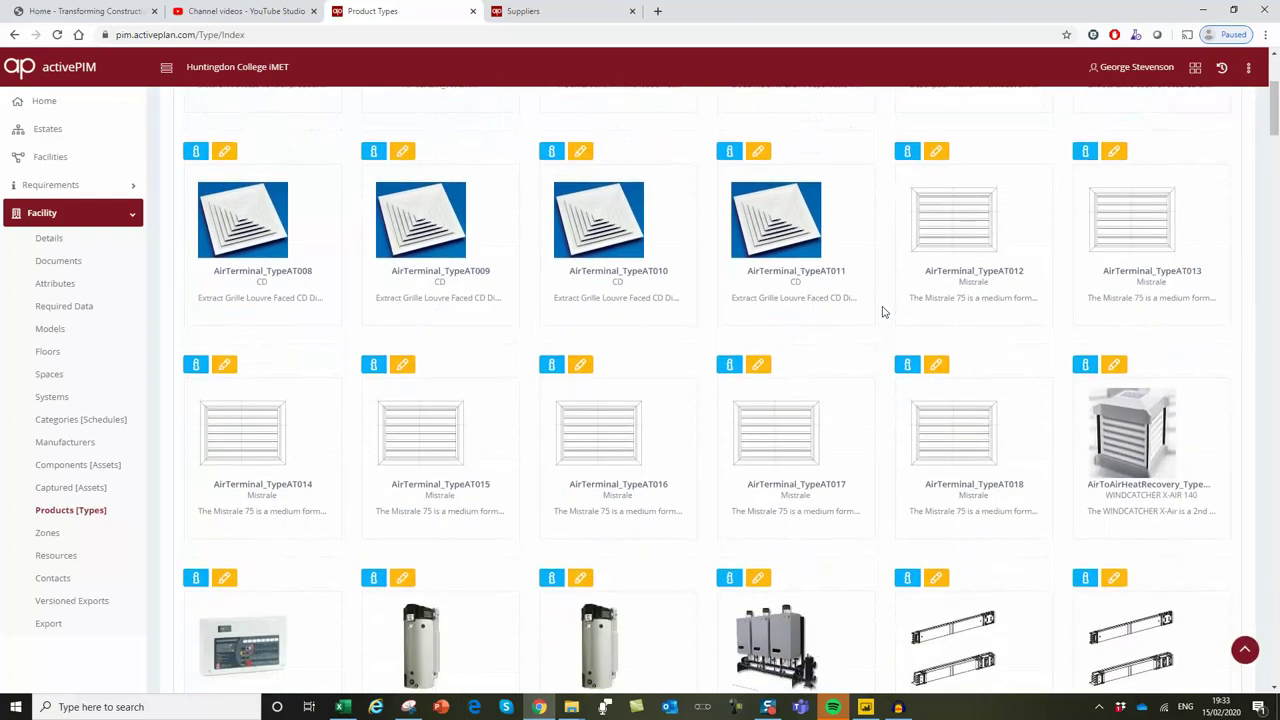
{"action": "scroll", "coordinate": [882, 312], "scroll_direction": "down", "scroll_amount": 5}
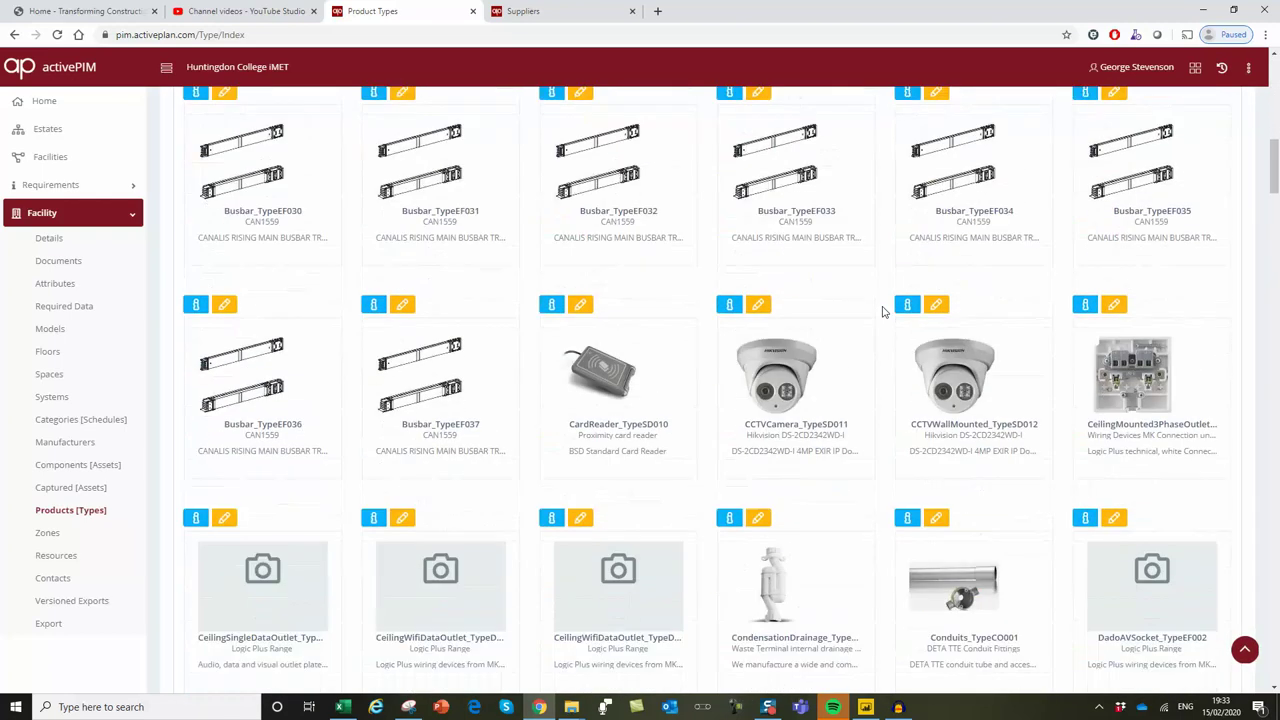
{"action": "scroll", "coordinate": [882, 312], "scroll_direction": "down", "scroll_amount": 6}
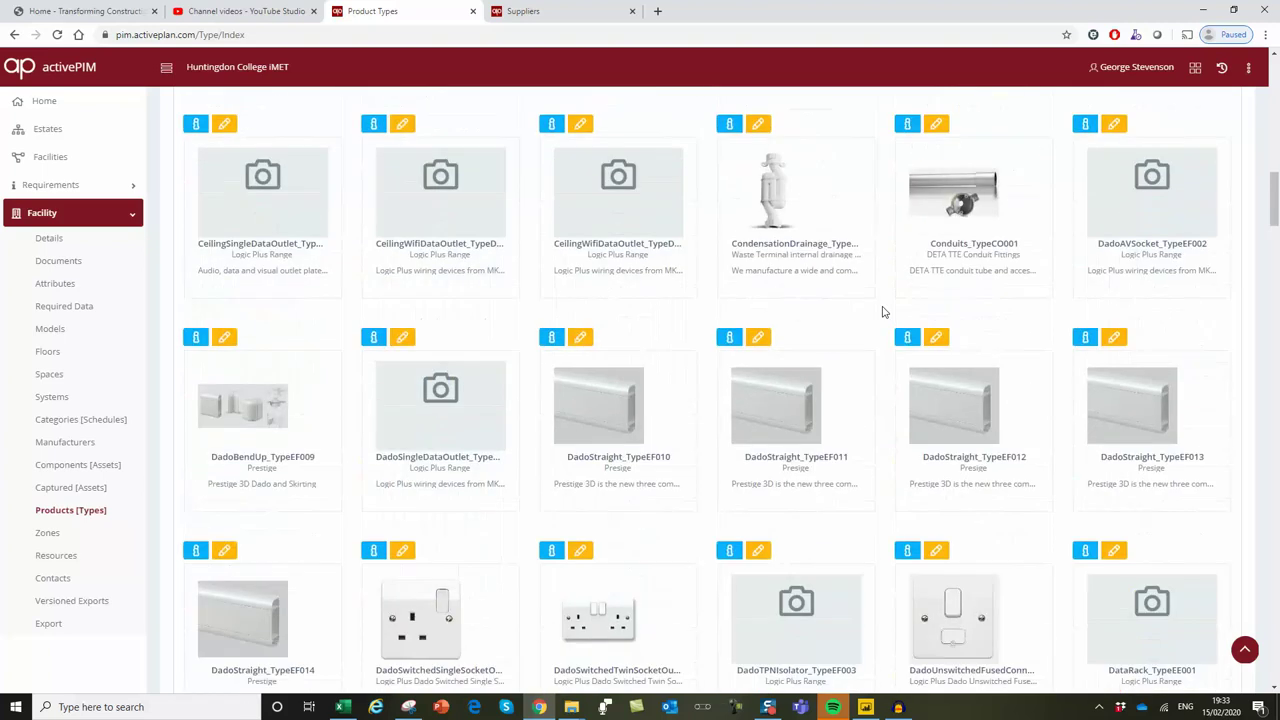
{"action": "scroll", "coordinate": [882, 312], "scroll_direction": "down", "scroll_amount": 11}
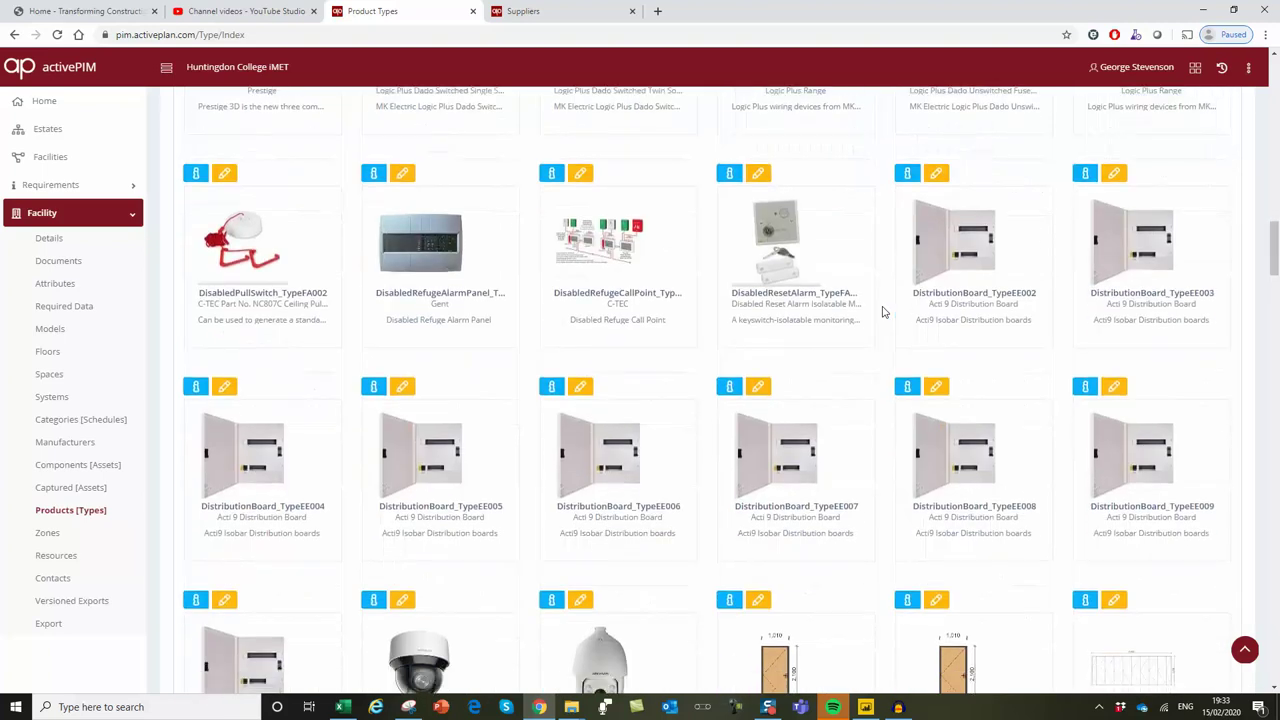
{"action": "scroll", "coordinate": [882, 312], "scroll_direction": "down", "scroll_amount": 8}
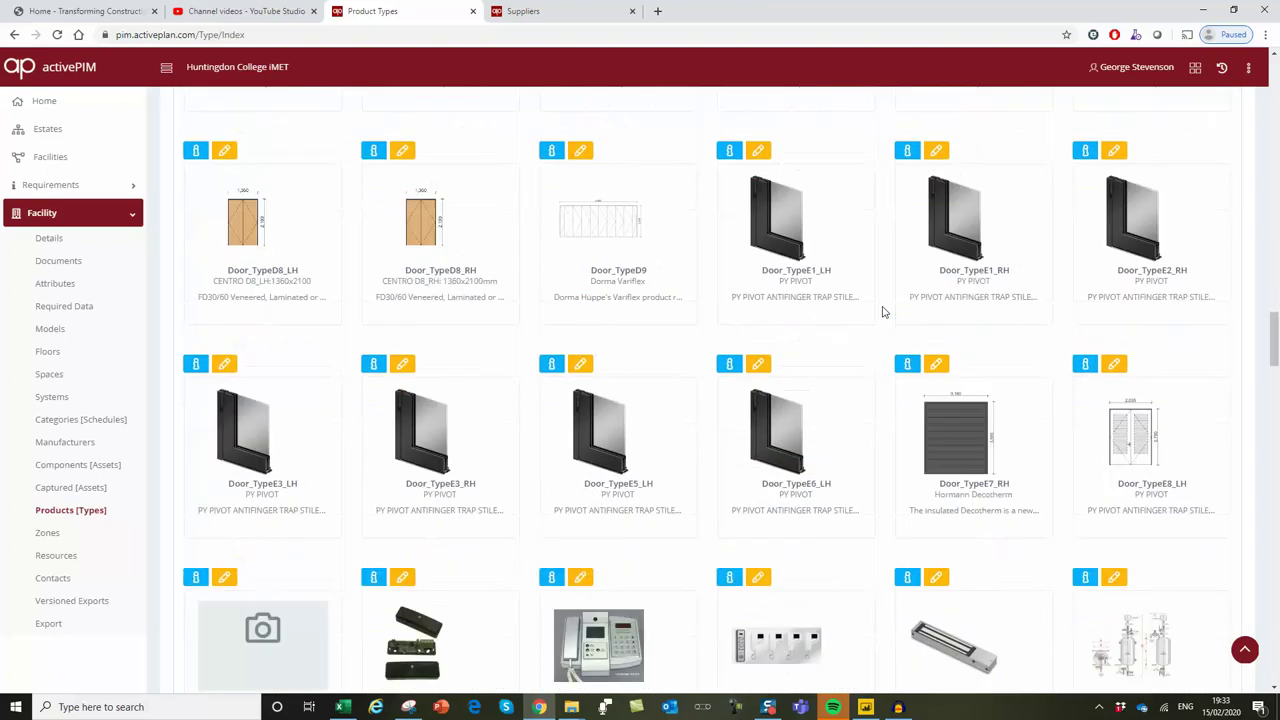
{"action": "scroll", "coordinate": [882, 312], "scroll_direction": "down", "scroll_amount": 1}
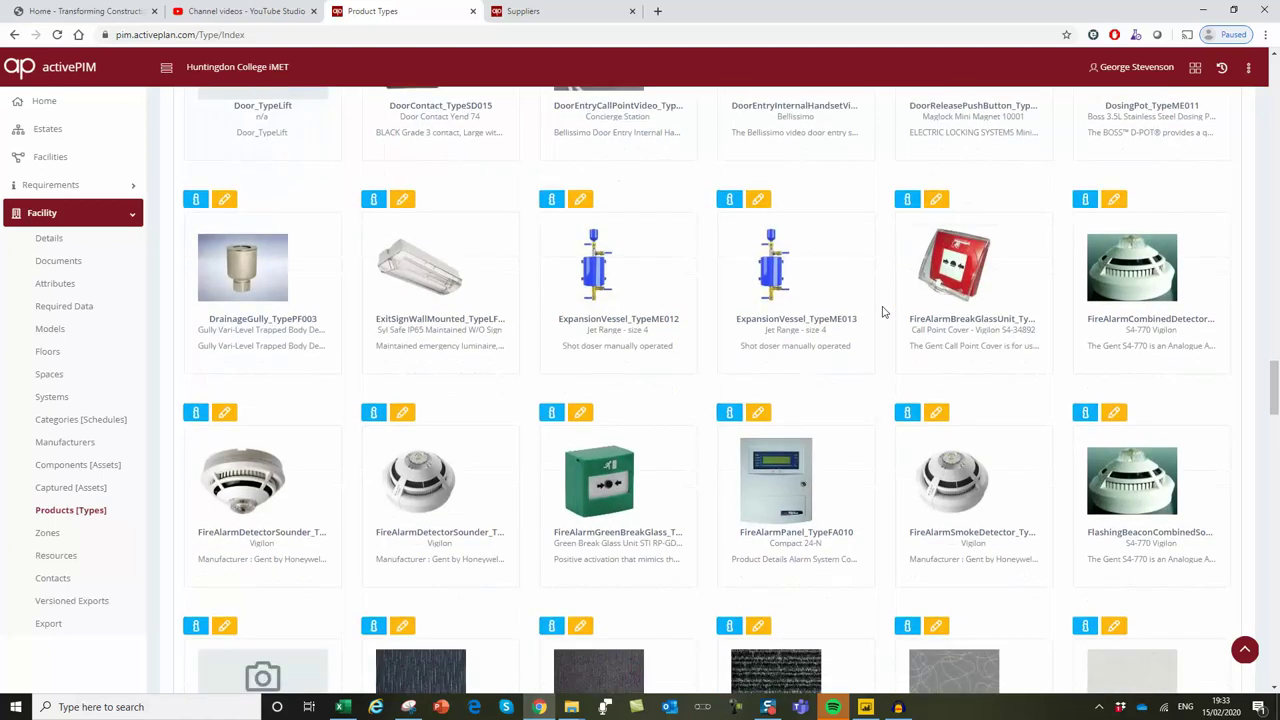
Open the product type FireAlarmSmokeDetector_TypeFA011 and review its details, features and performance data.
{"action": "left_click", "coordinate": [907, 345]}
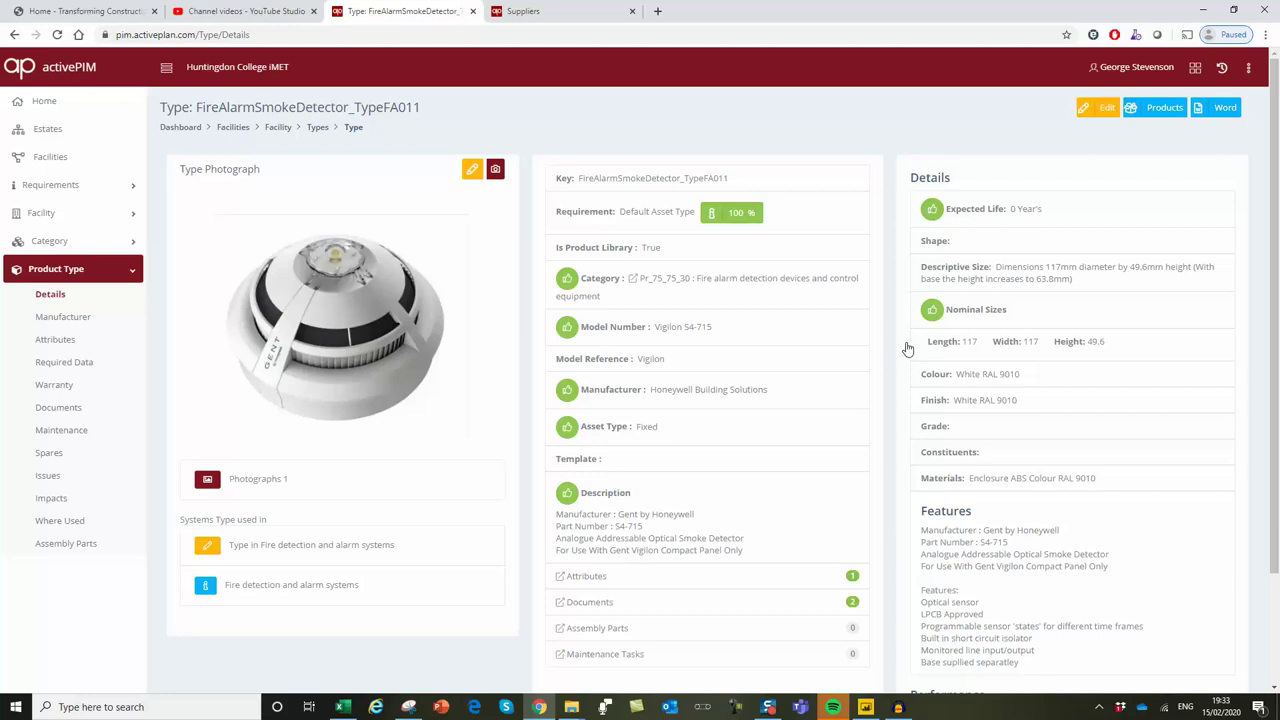
{"action": "scroll", "coordinate": [907, 348], "scroll_direction": "down", "scroll_amount": 1}
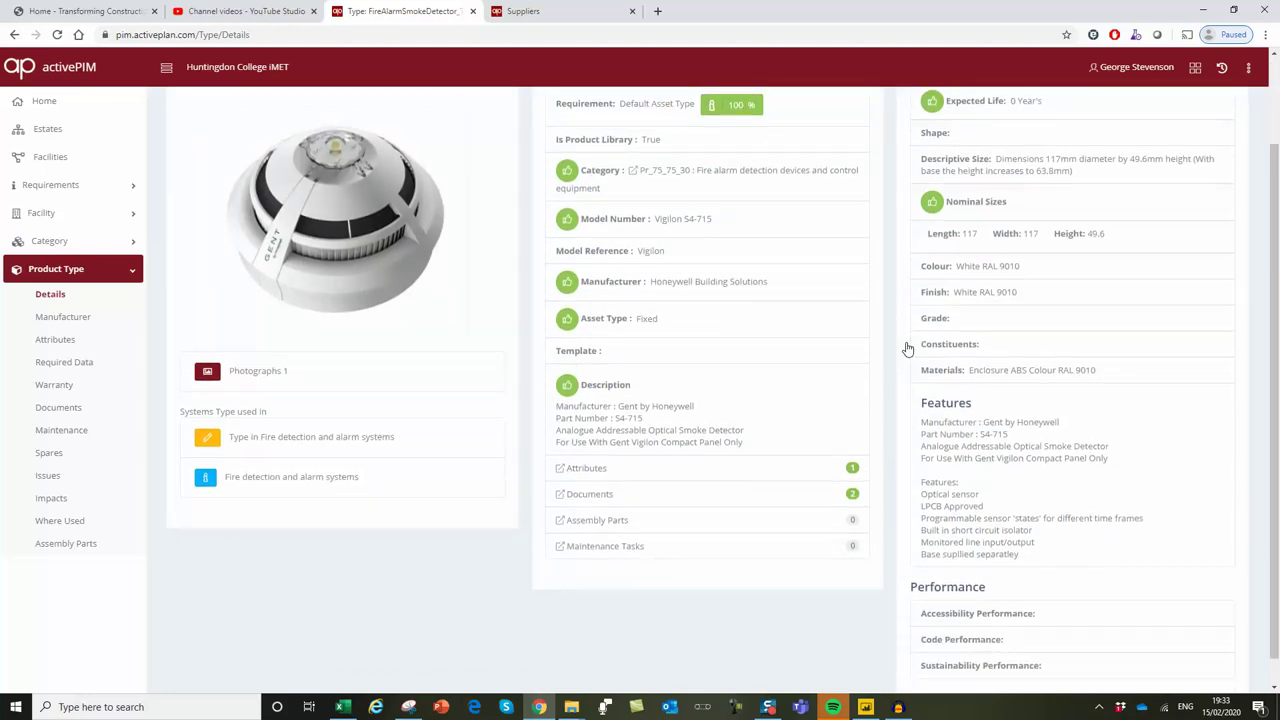
{"action": "scroll", "coordinate": [907, 348], "scroll_direction": "up", "scroll_amount": 1}
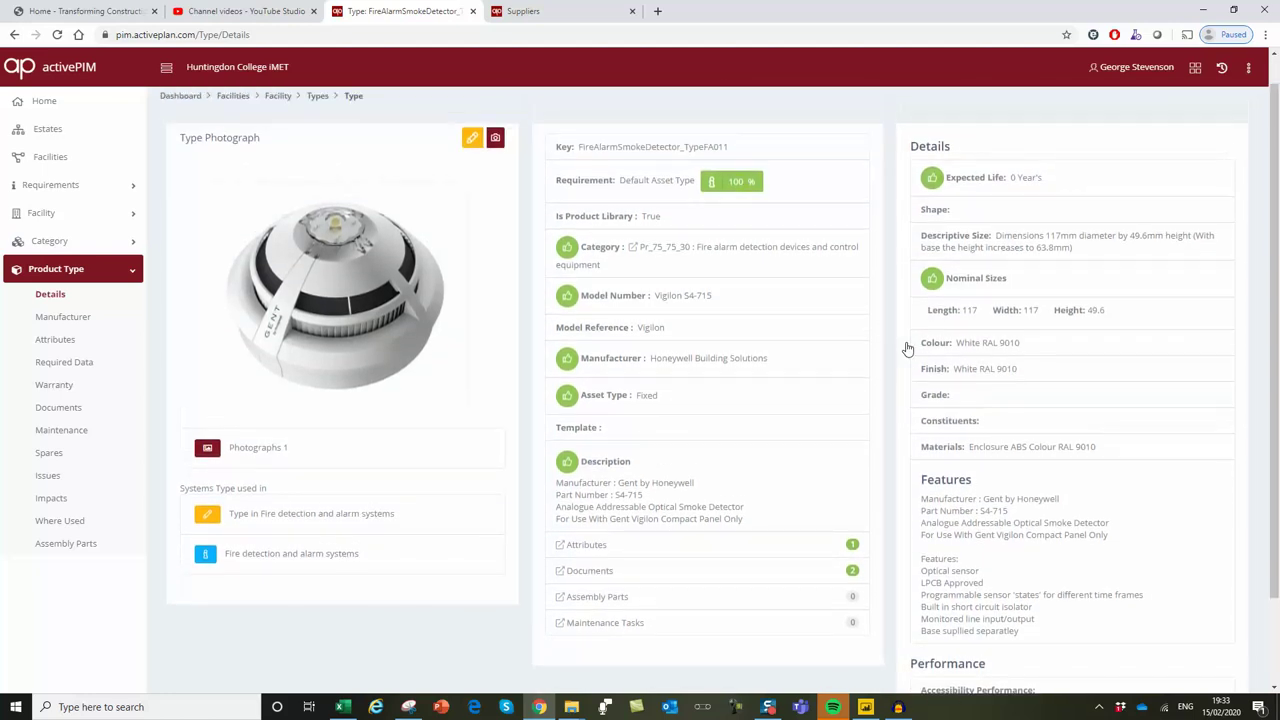
{"action": "scroll", "coordinate": [907, 348], "scroll_direction": "up", "scroll_amount": 1}
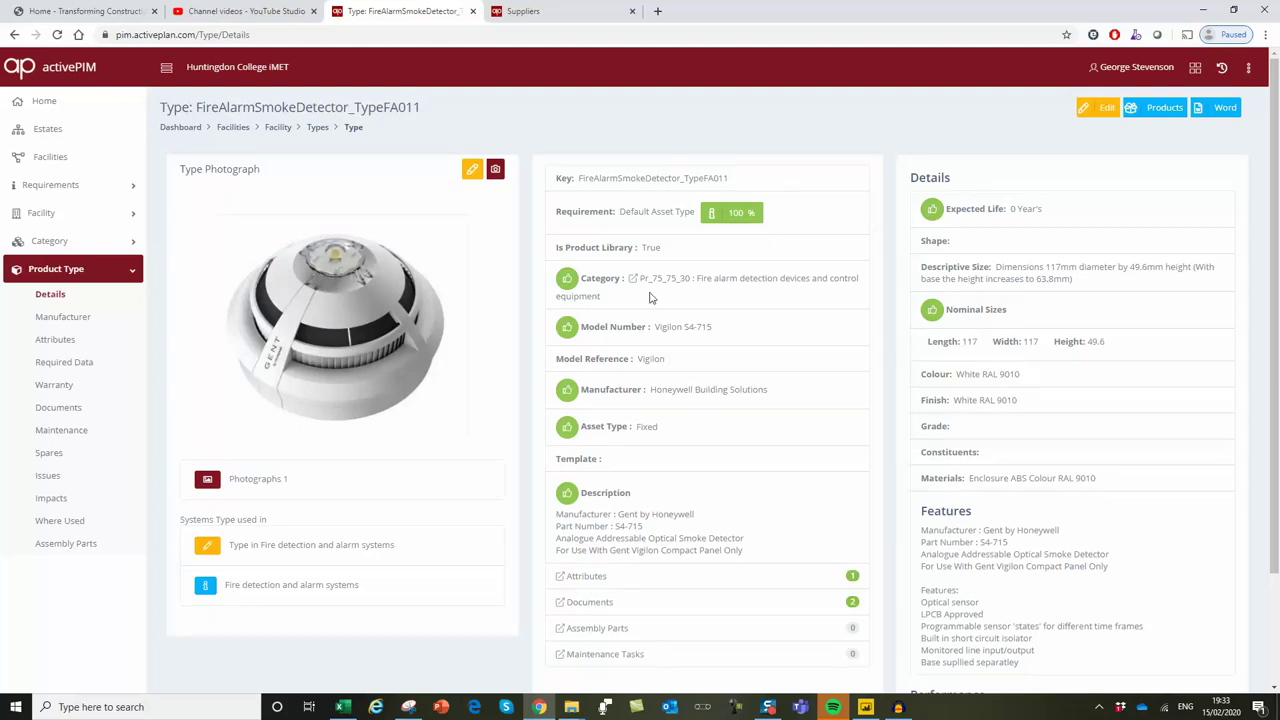
From the facility's systems, open the locations of Fire detection and alarm systems and show the FFL-GF floor layout.
{"action": "left_click", "coordinate": [280, 130]}
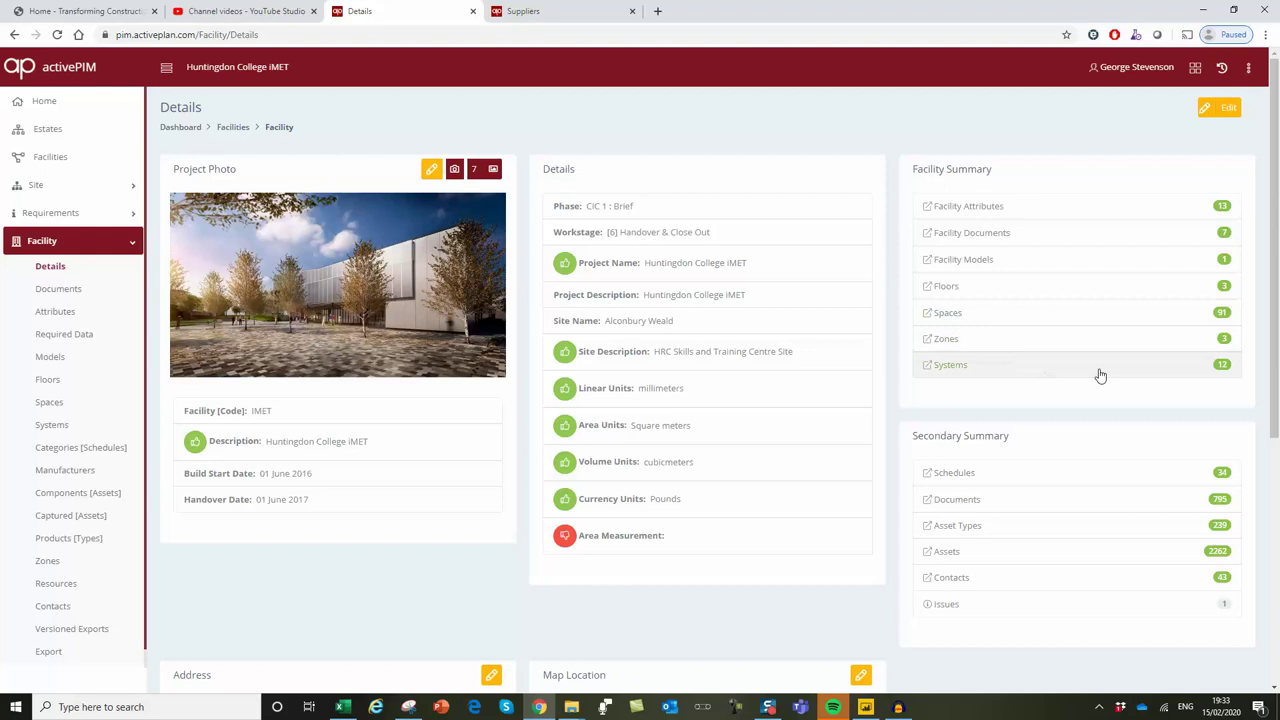
{"action": "left_click", "coordinate": [1217, 366]}
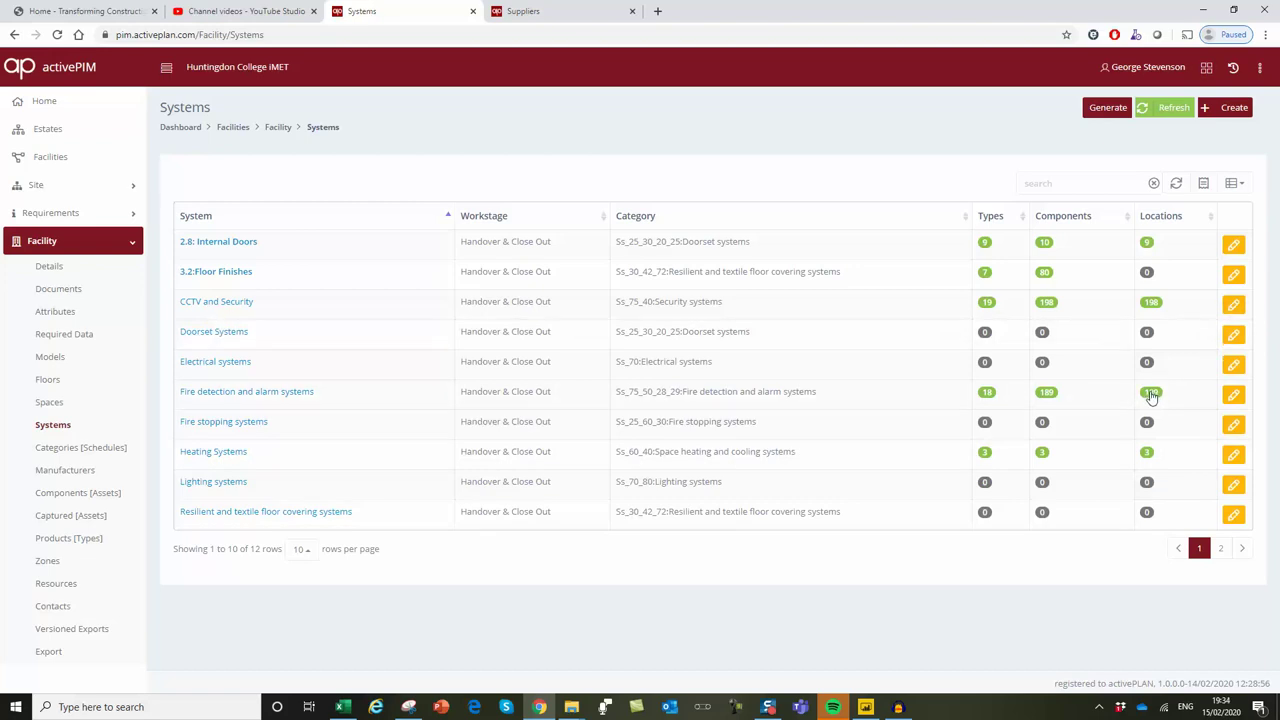
{"action": "left_click", "coordinate": [1151, 394]}
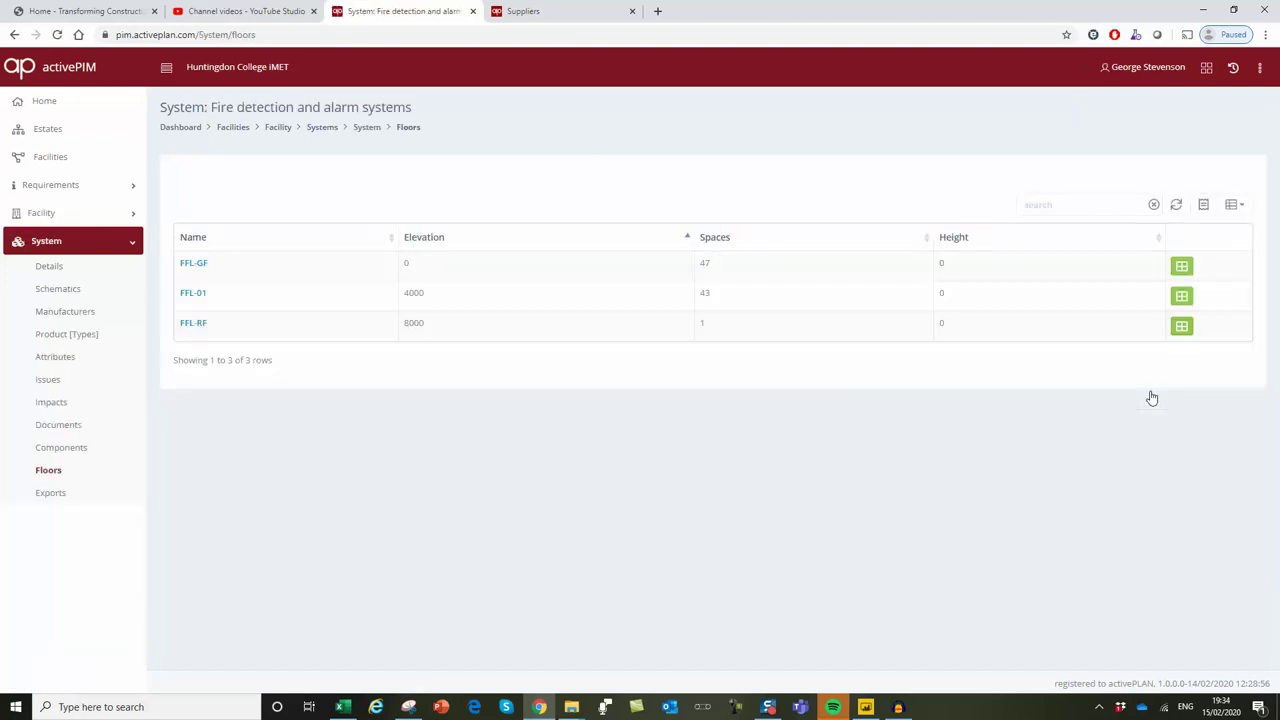
{"action": "left_click", "coordinate": [1182, 267]}
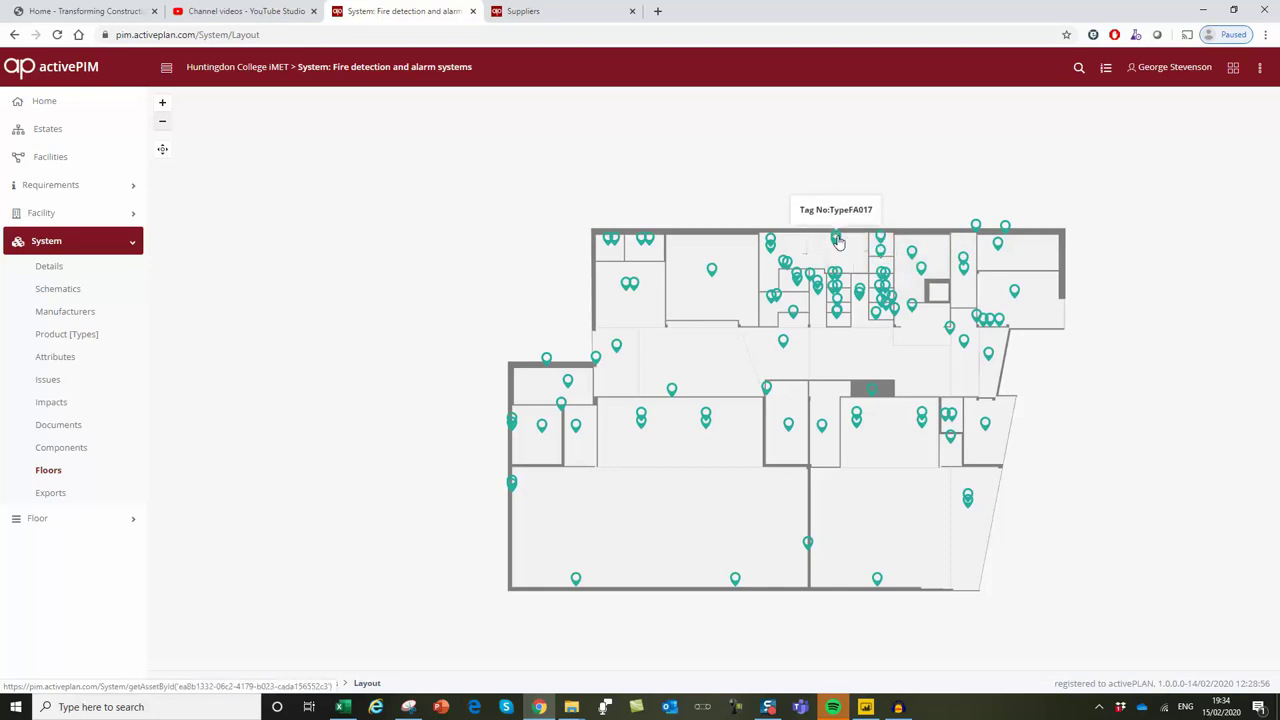
Open a smoke detector marker in the upper-left part of the floor plan and review its asset type information down to the description.
{"action": "left_click", "coordinate": [711, 273]}
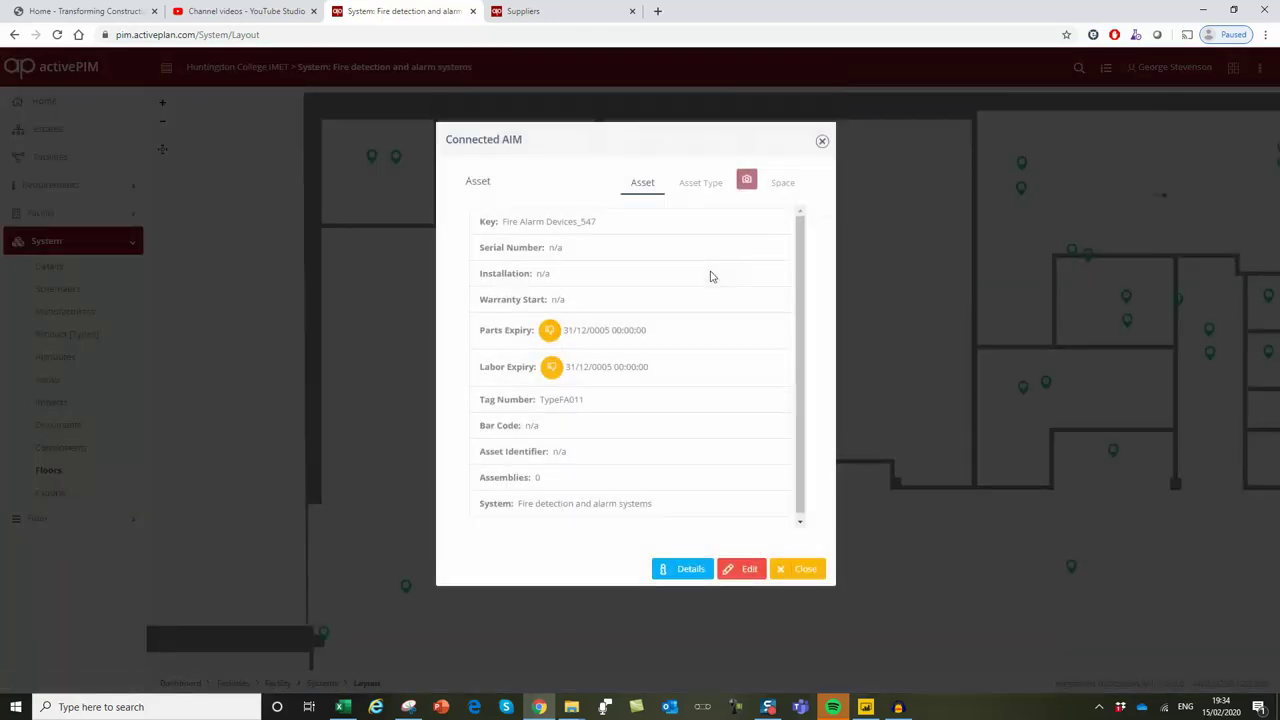
{"action": "left_click", "coordinate": [703, 186]}
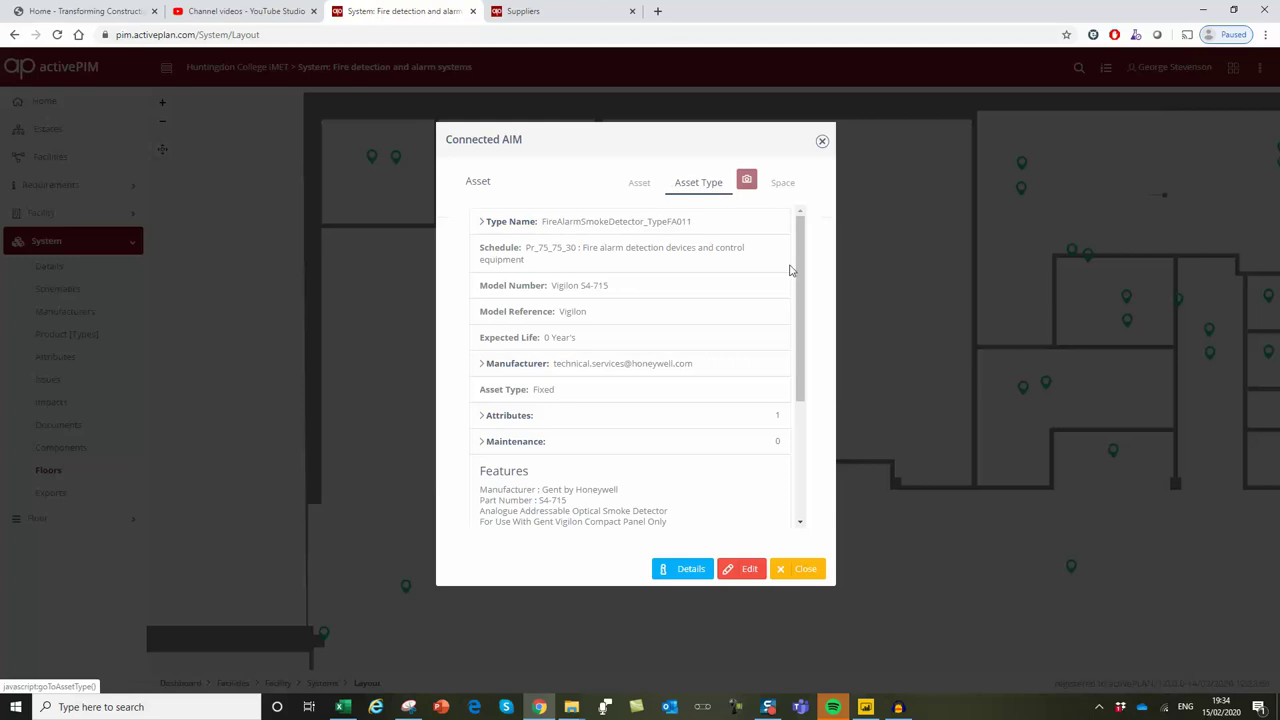
{"action": "left_click_drag", "start_coordinate": [800, 277], "coordinate": [803, 400]}
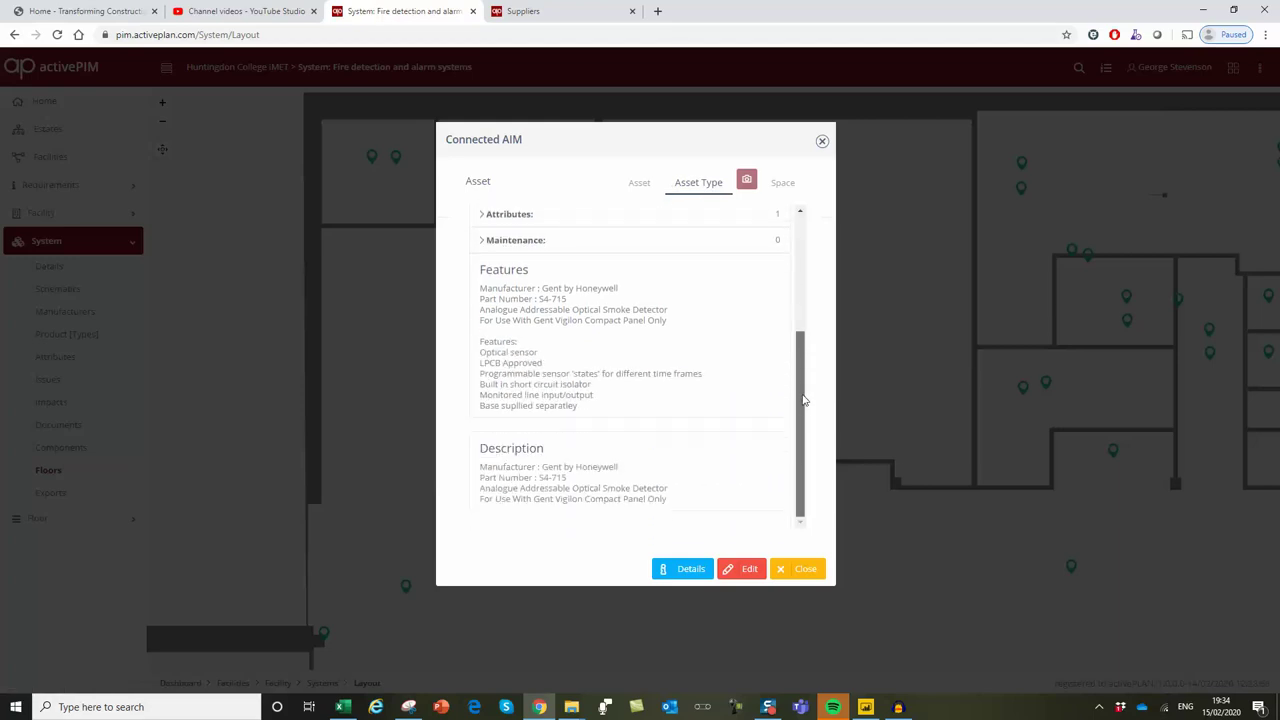
Open the smoke detector's full component record, review its details and space, and check its requirement validation summary.
{"action": "left_click", "coordinate": [689, 569]}
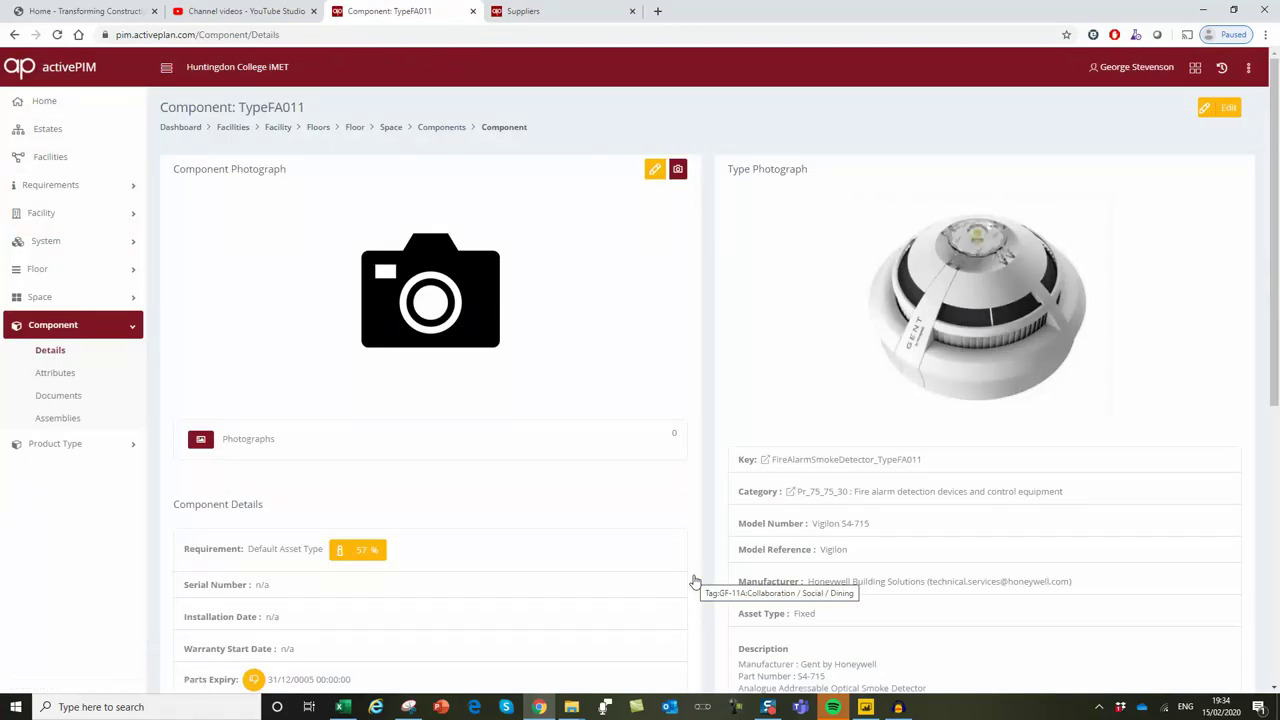
{"action": "scroll", "coordinate": [843, 384], "scroll_direction": "down", "scroll_amount": 3}
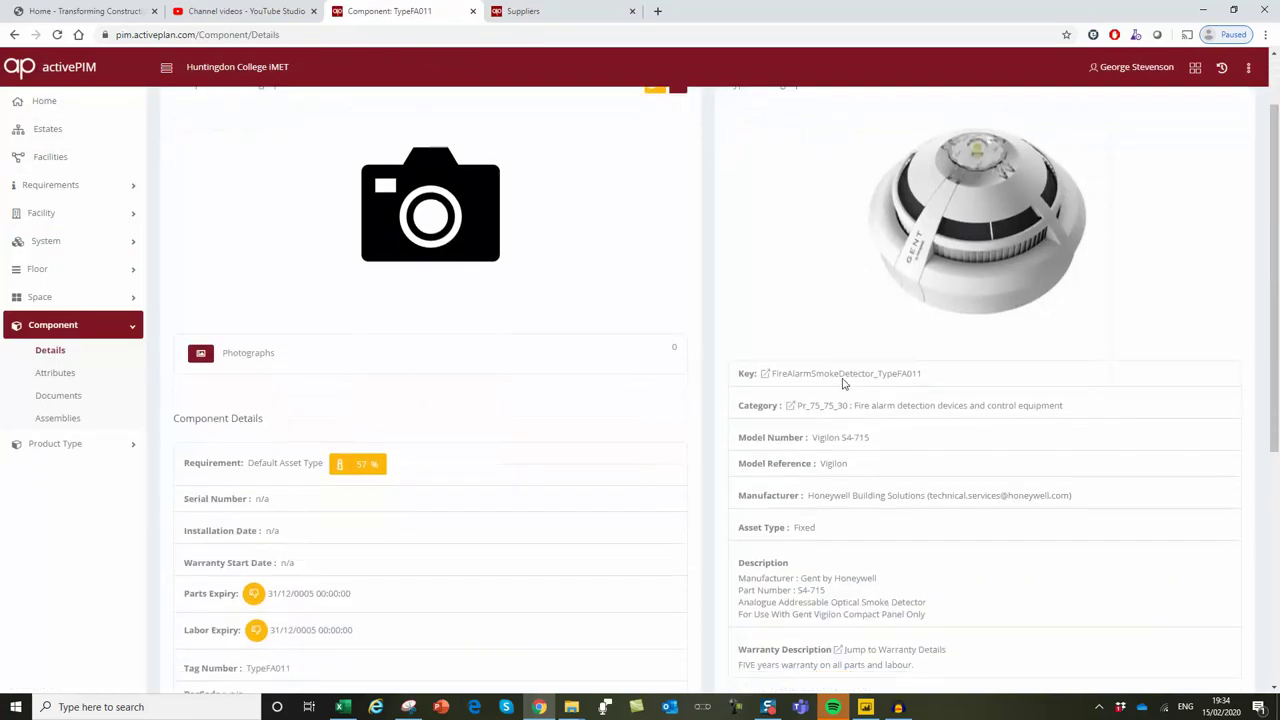
{"action": "scroll", "coordinate": [843, 384], "scroll_direction": "down", "scroll_amount": 2}
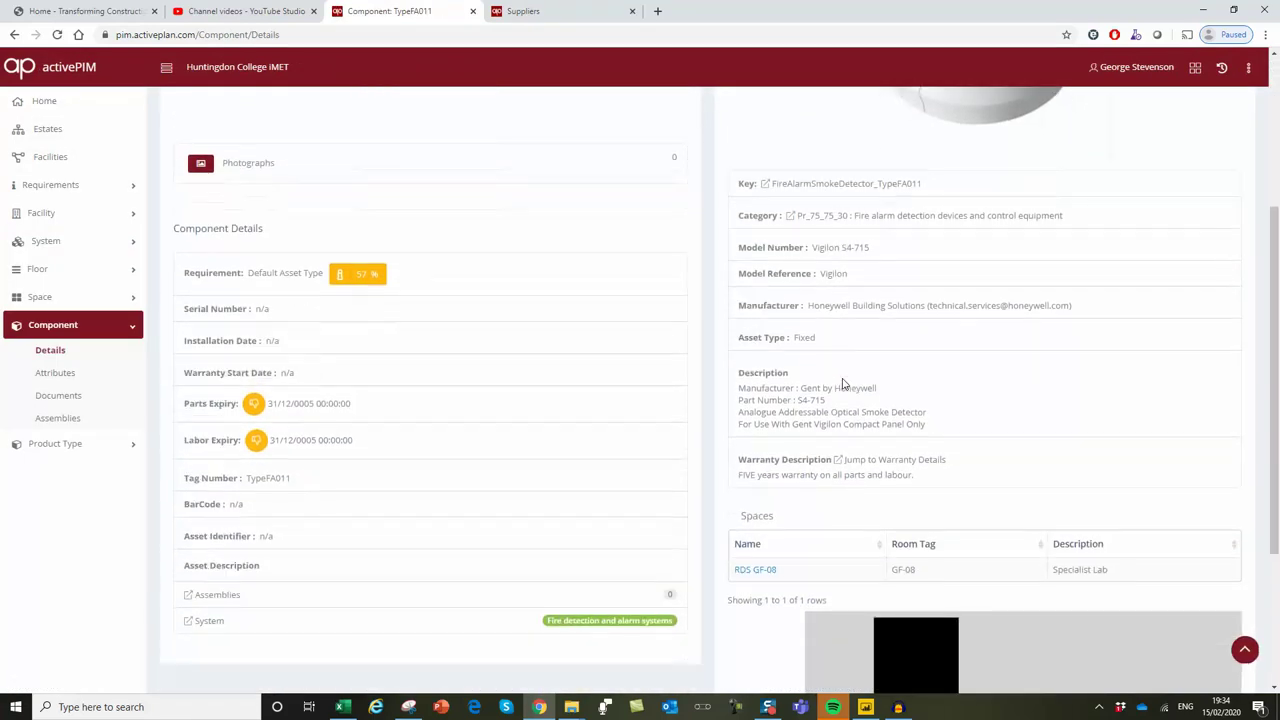
{"action": "scroll", "coordinate": [843, 384], "scroll_direction": "down", "scroll_amount": 1}
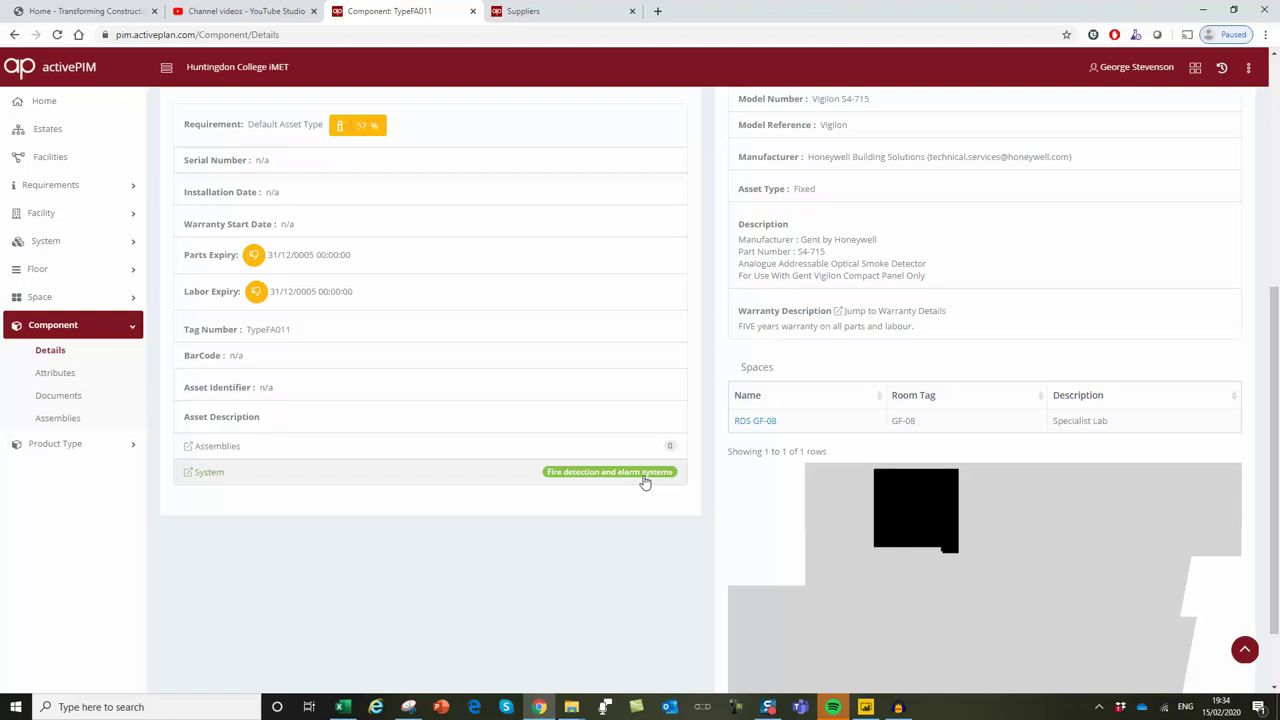
{"action": "left_click", "coordinate": [338, 126]}
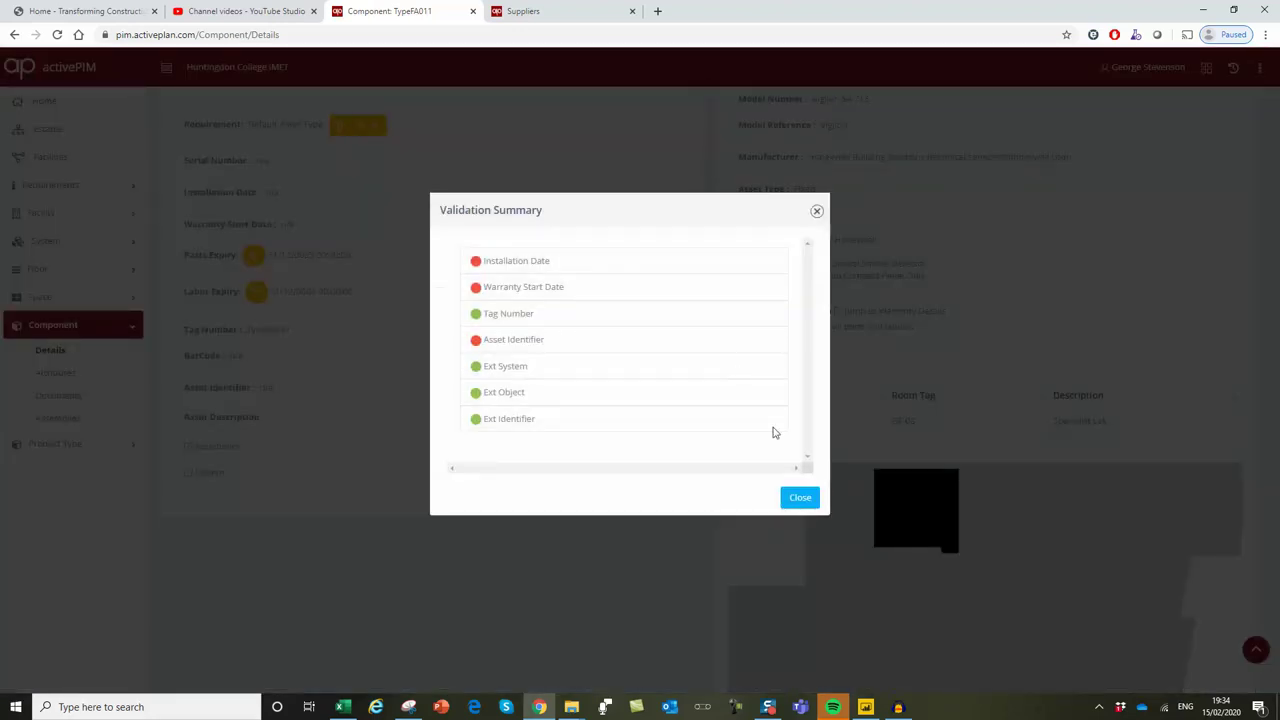
{"action": "left_click", "coordinate": [800, 498]}
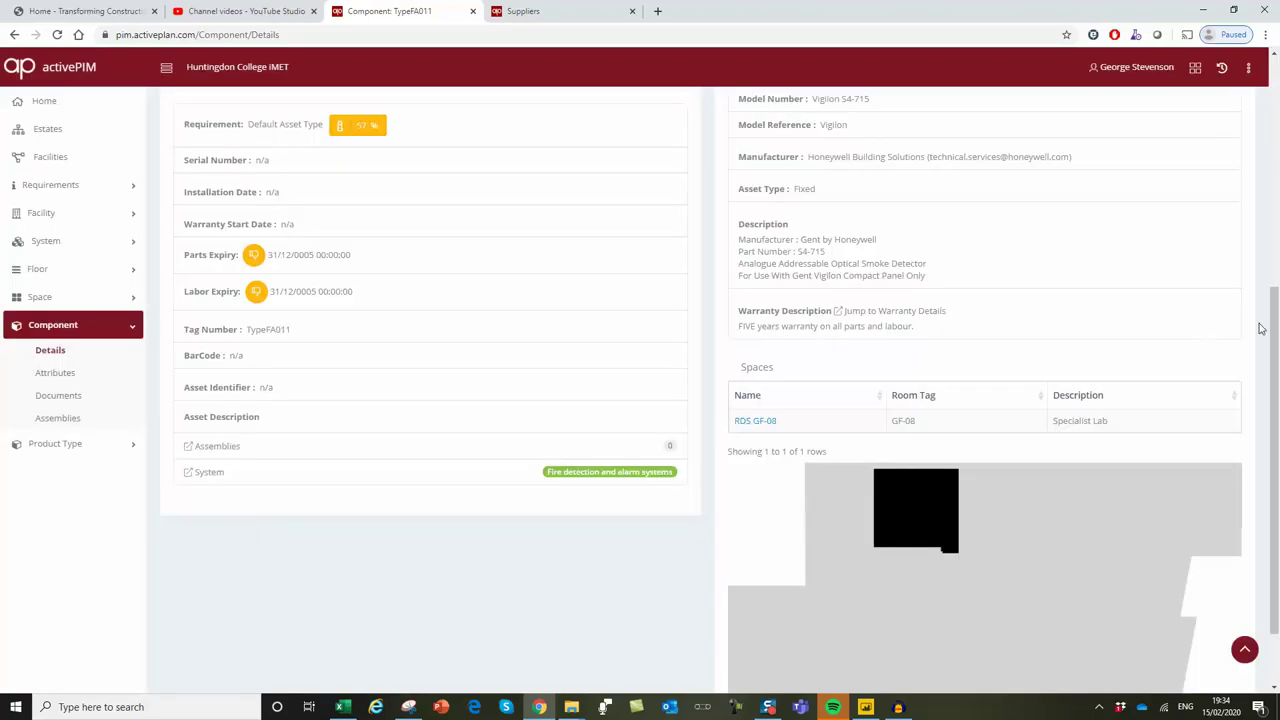
Return to the facility's systems list and open the details of Heating Systems.
{"action": "scroll", "coordinate": [1277, 358], "scroll_direction": "up", "scroll_amount": 5}
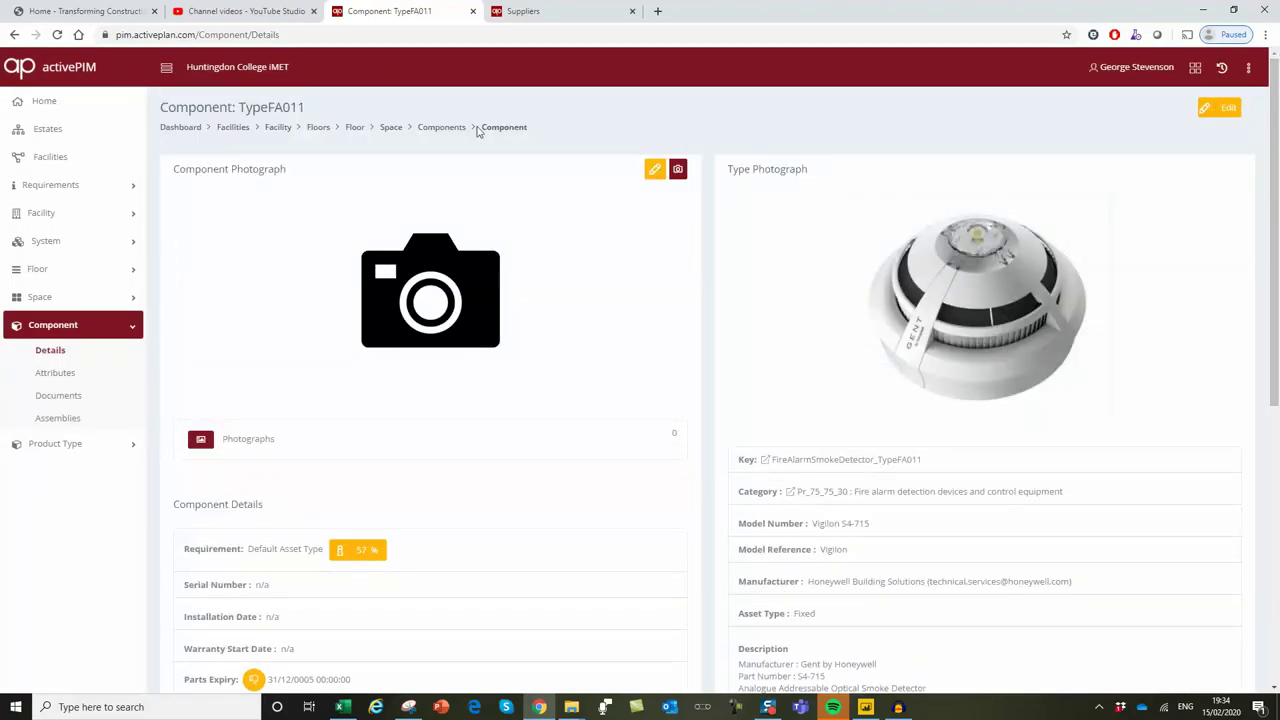
{"action": "left_click", "coordinate": [278, 128]}
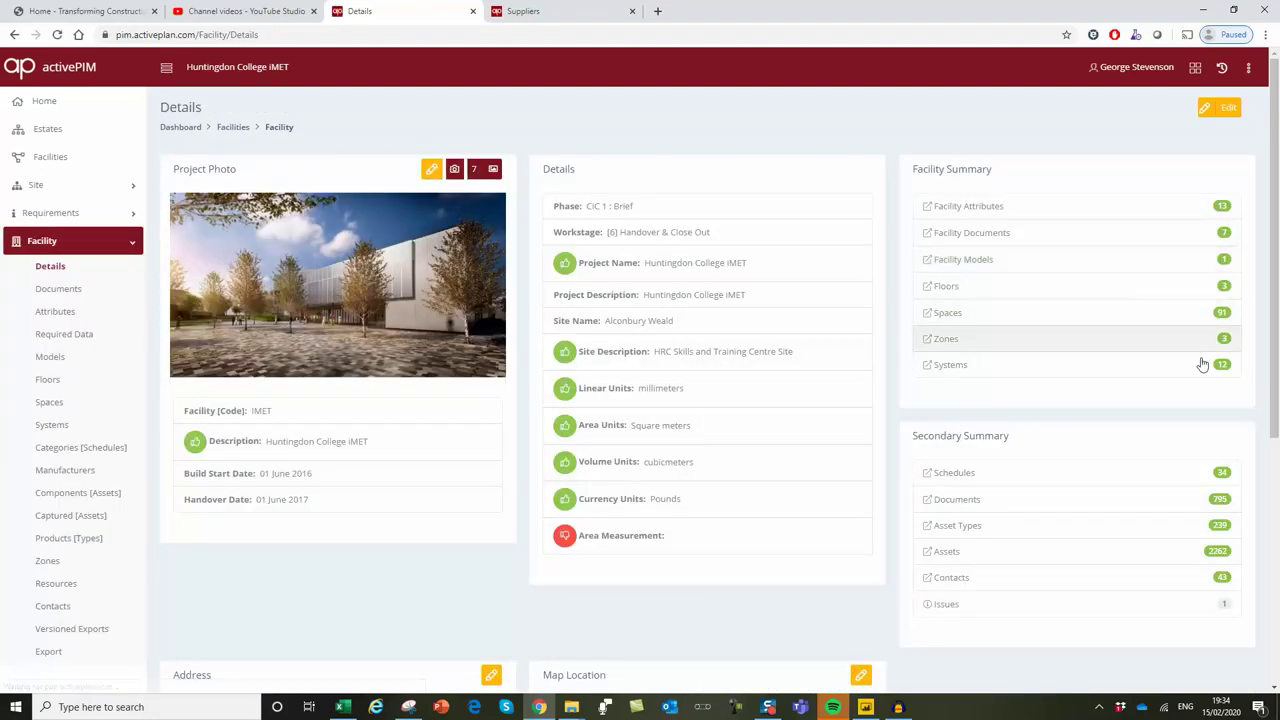
{"action": "left_click", "coordinate": [1222, 366]}
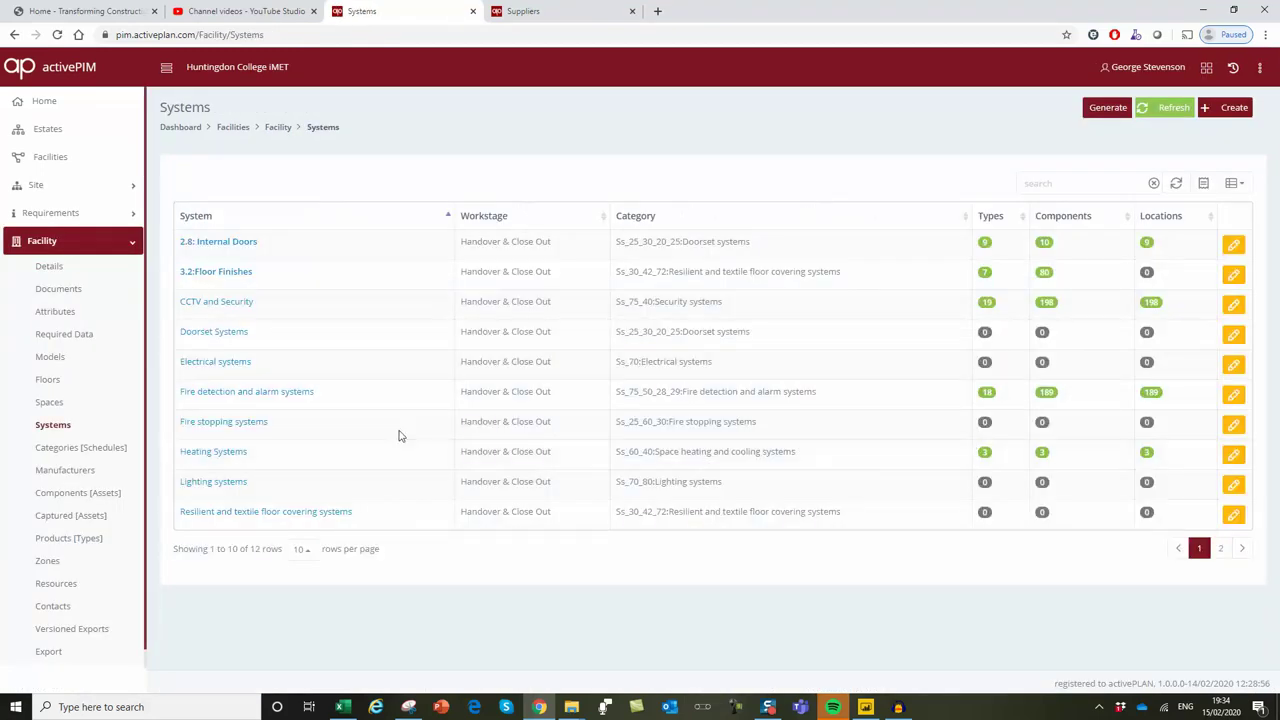
{"action": "left_click", "coordinate": [221, 453]}
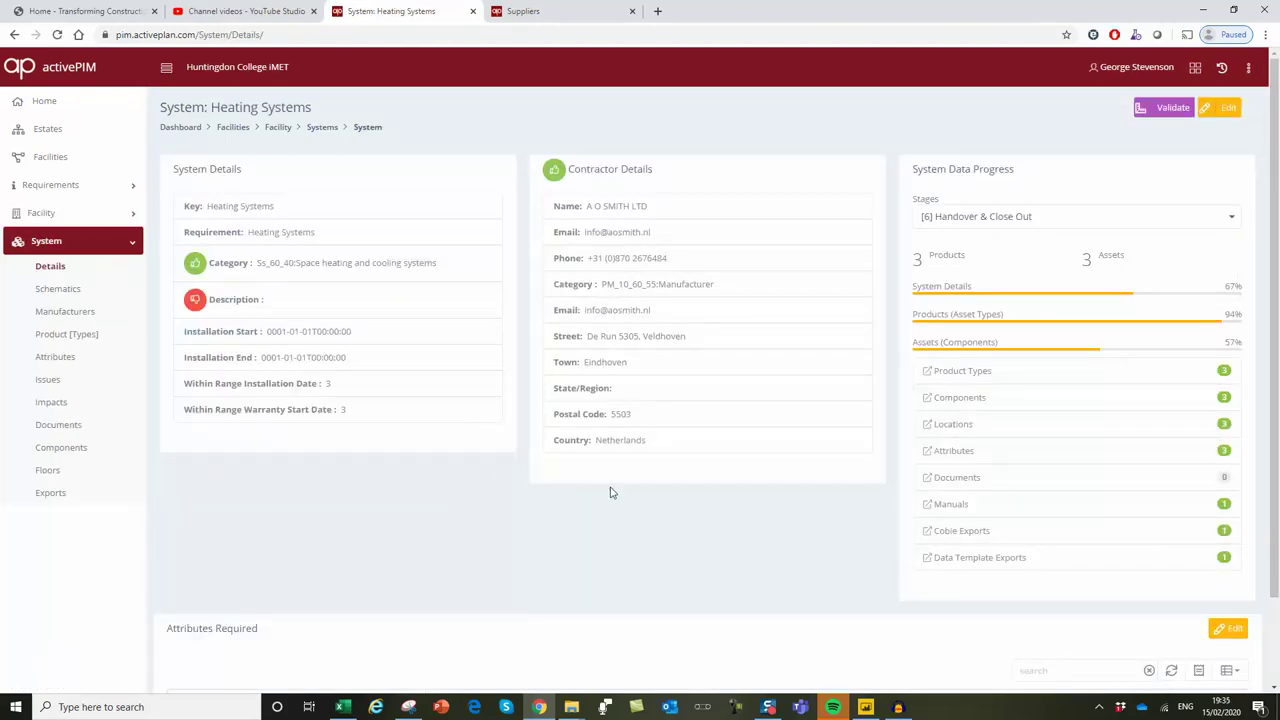
Open the Heating Systems' product types and review the details of Boiler_TypeME010.
{"action": "left_click", "coordinate": [969, 376]}
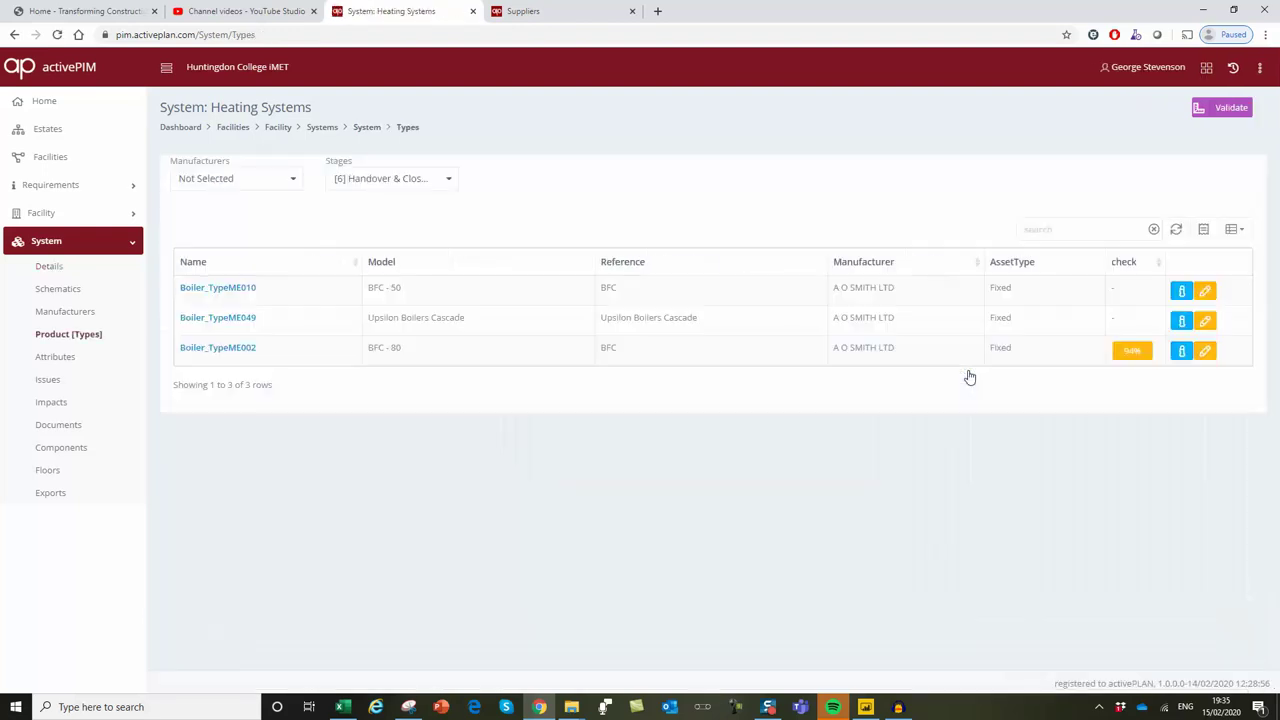
{"action": "left_click", "coordinate": [1182, 291]}
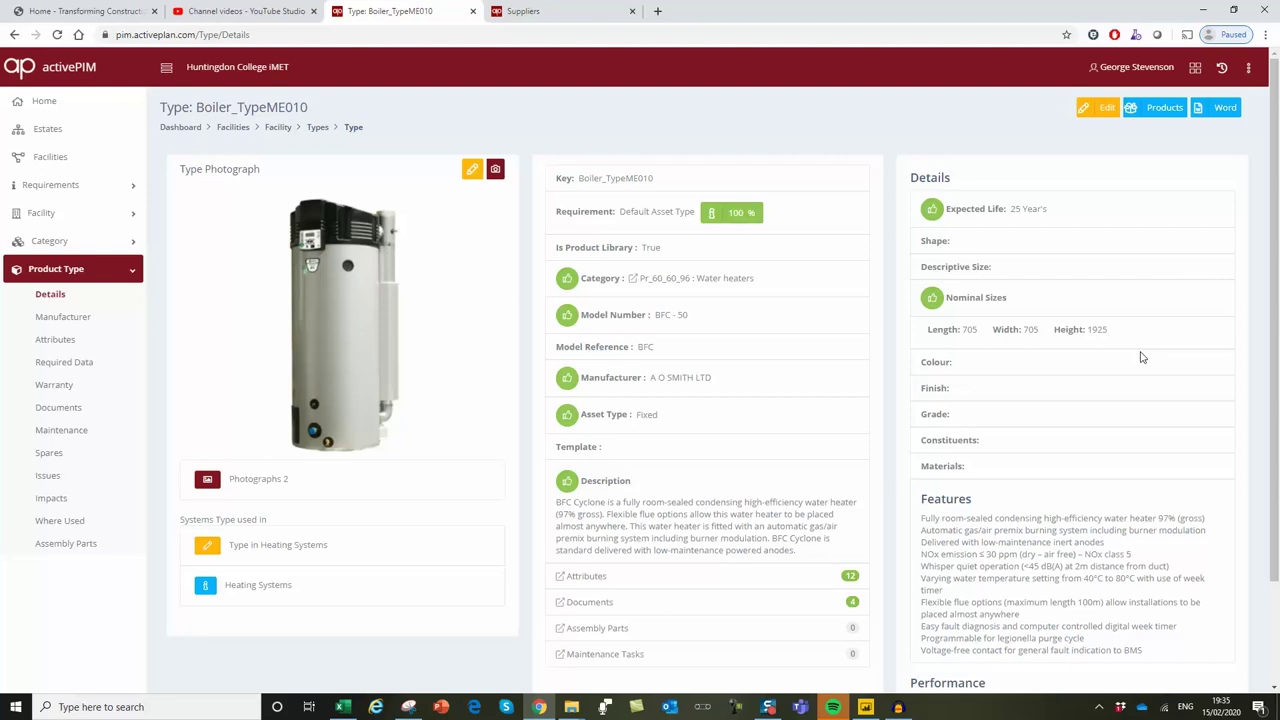
{"action": "scroll", "coordinate": [1142, 357], "scroll_direction": "down", "scroll_amount": 1}
{"action": "scroll", "coordinate": [1142, 357], "scroll_direction": "up", "scroll_amount": 1}
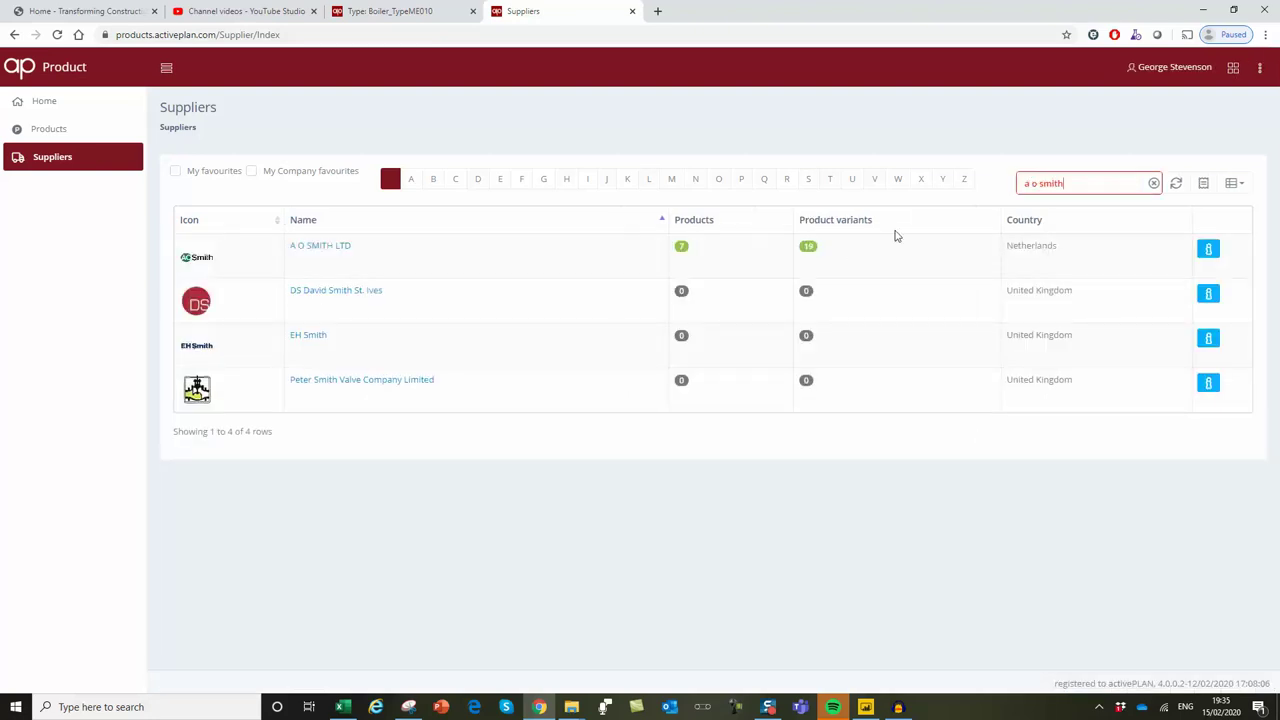
In the activePLAN Product library, open A O SMITH LTD's products and review the BFC-High Efficient Condensing Water Heater details.
{"action": "left_click", "coordinate": [682, 249]}
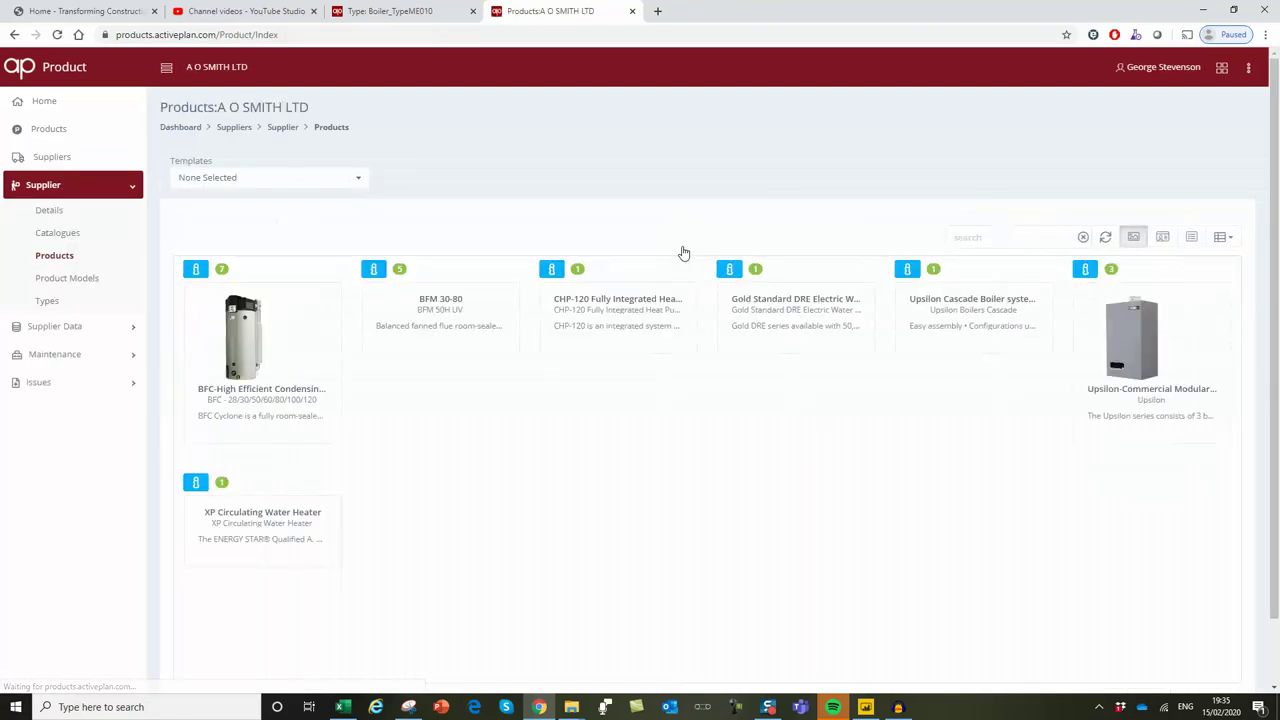
{"action": "left_click", "coordinate": [195, 272]}
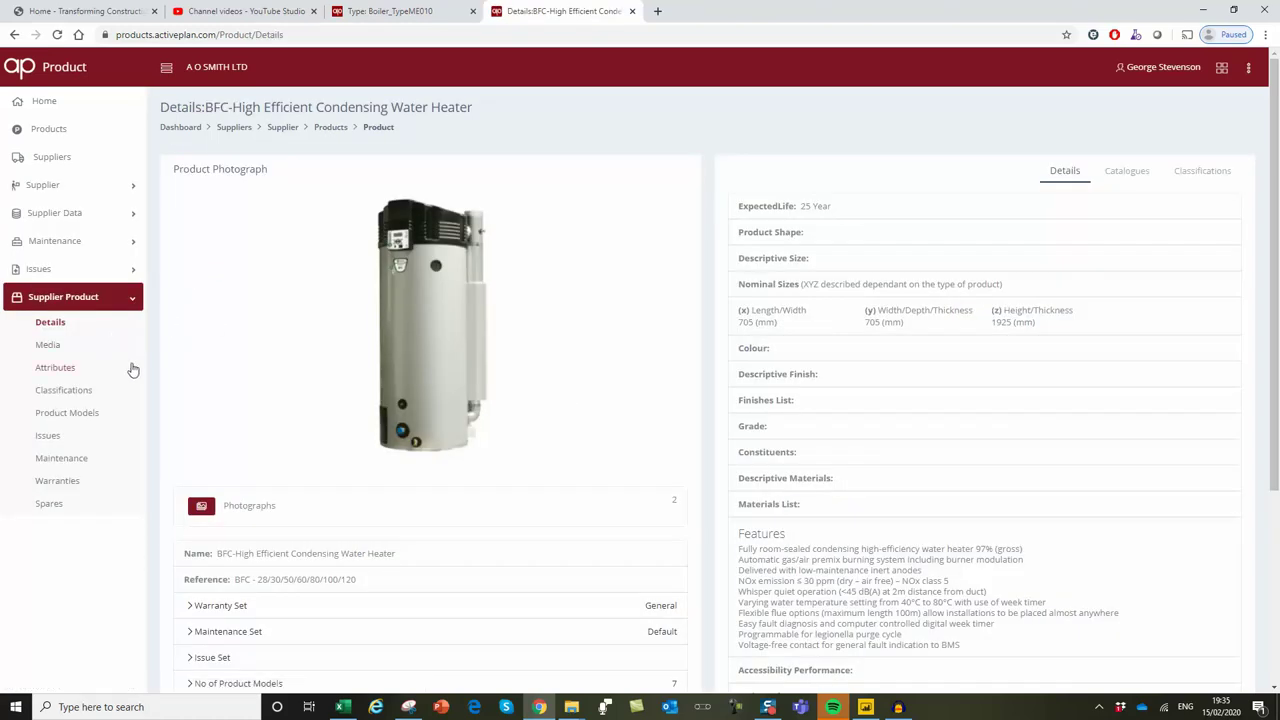
{"action": "scroll", "coordinate": [277, 380], "scroll_direction": "down", "scroll_amount": 3}
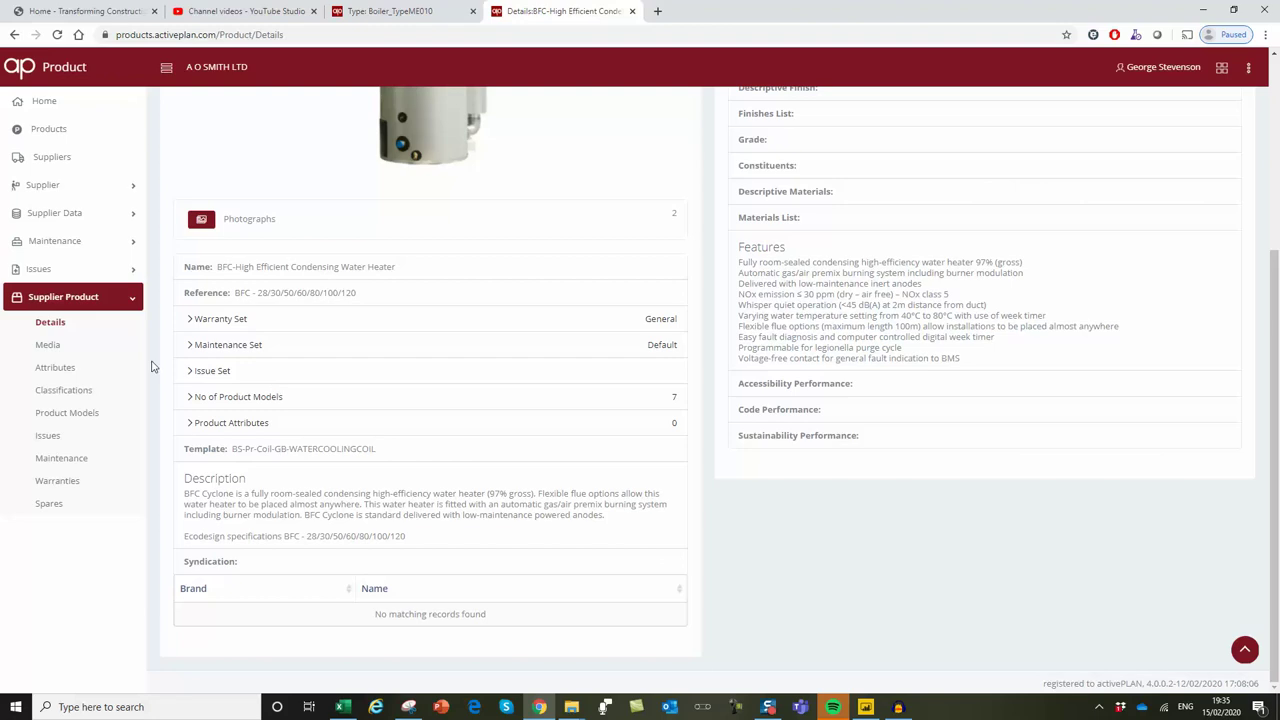
Open the water heater's BFC - 50 product model and review its details, including the projects it is assigned to.
{"action": "left_click", "coordinate": [77, 418]}
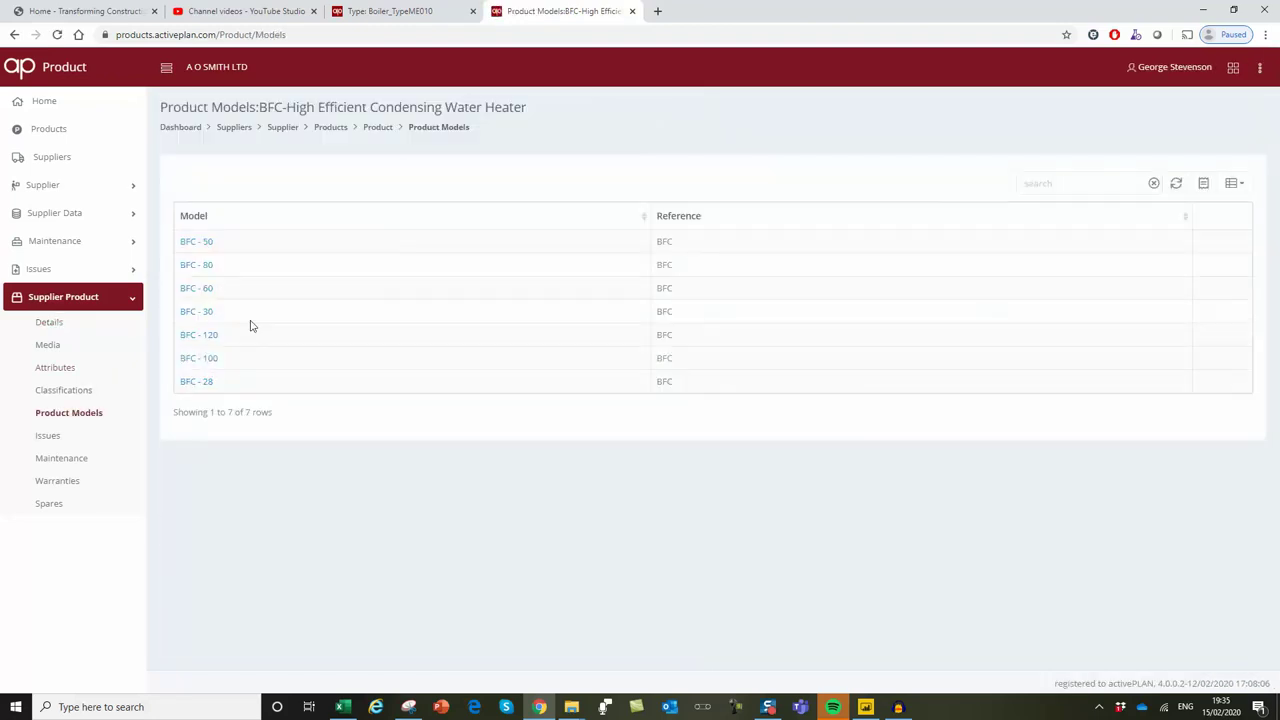
{"action": "left_click", "coordinate": [187, 244]}
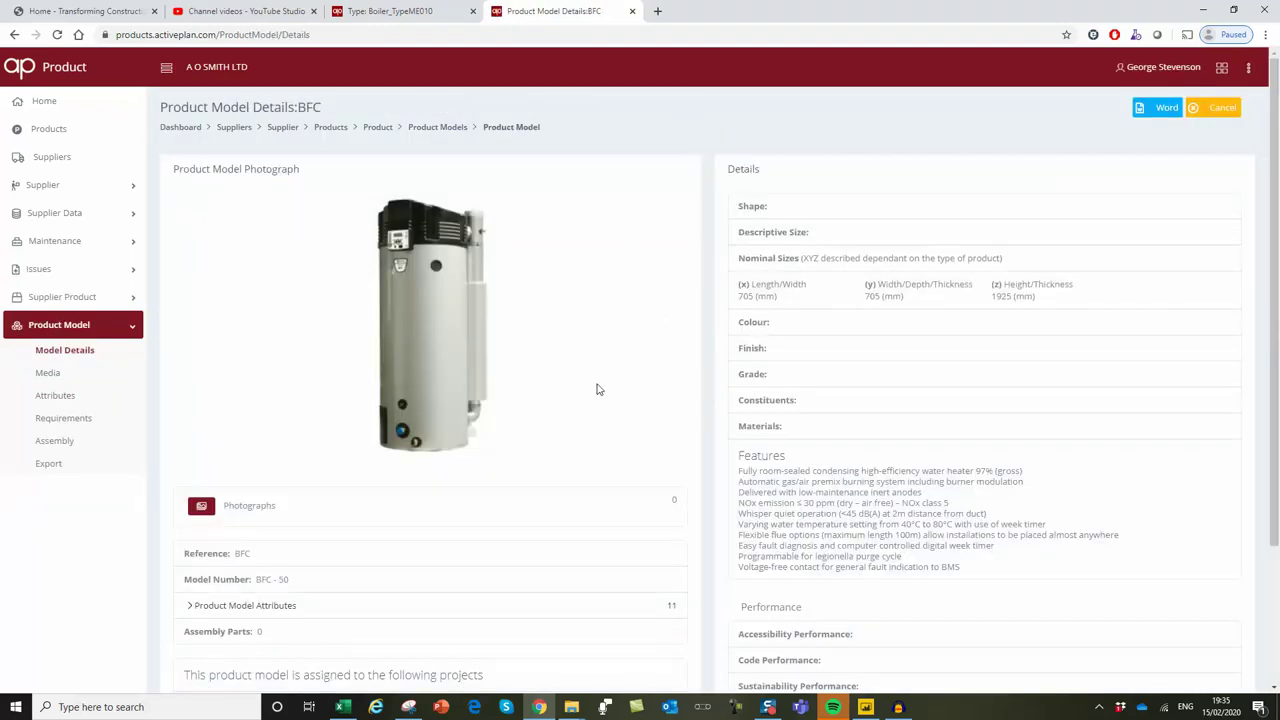
{"action": "scroll", "coordinate": [597, 389], "scroll_direction": "down", "scroll_amount": 2}
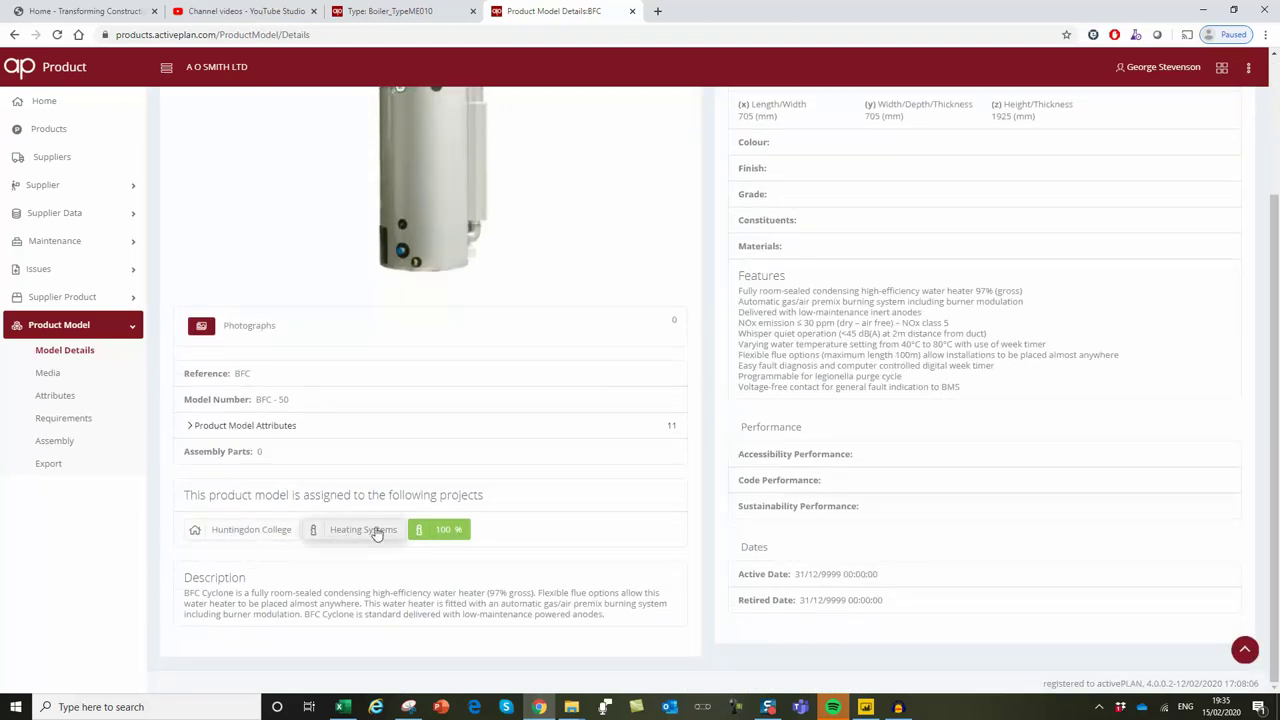
{"action": "scroll", "coordinate": [571, 545], "scroll_direction": "up", "scroll_amount": 2}
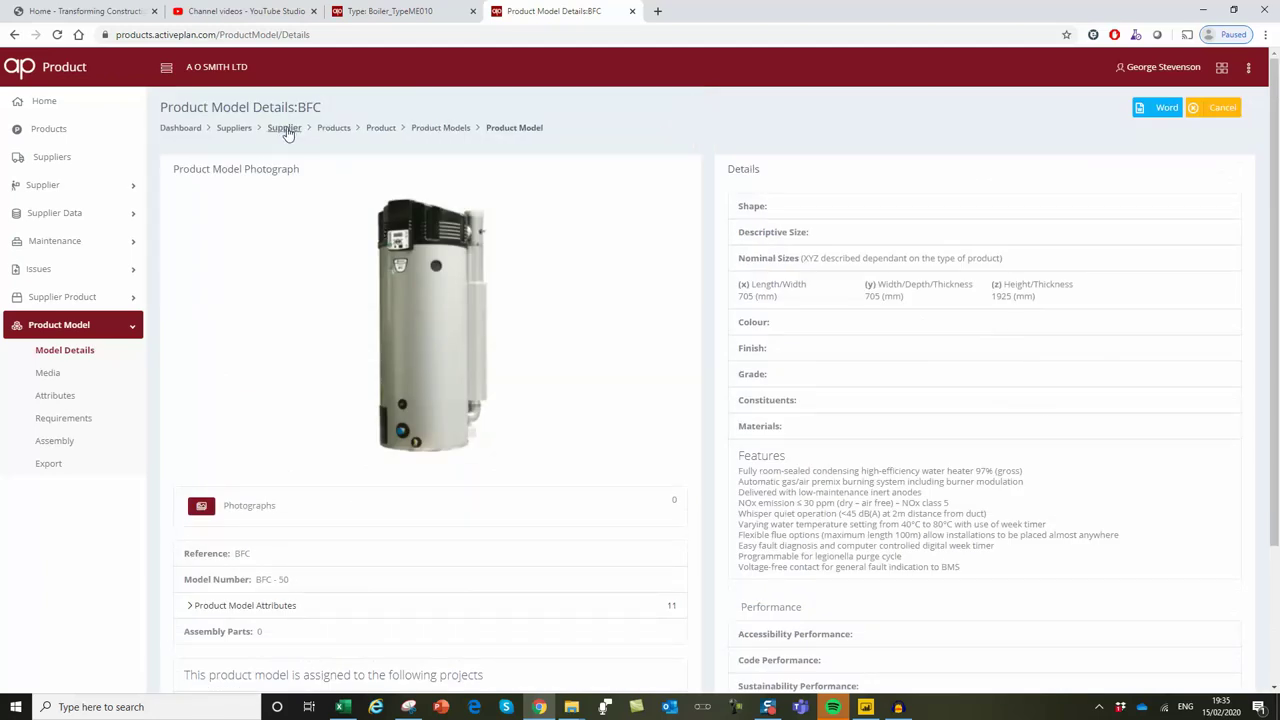
Switch back to activePIM and open the ALC-APC-Z0-ZZ-M3-A-00002_Building_Model_OrthoLocked model from the facility's models.
{"action": "left_click", "coordinate": [424, 18]}
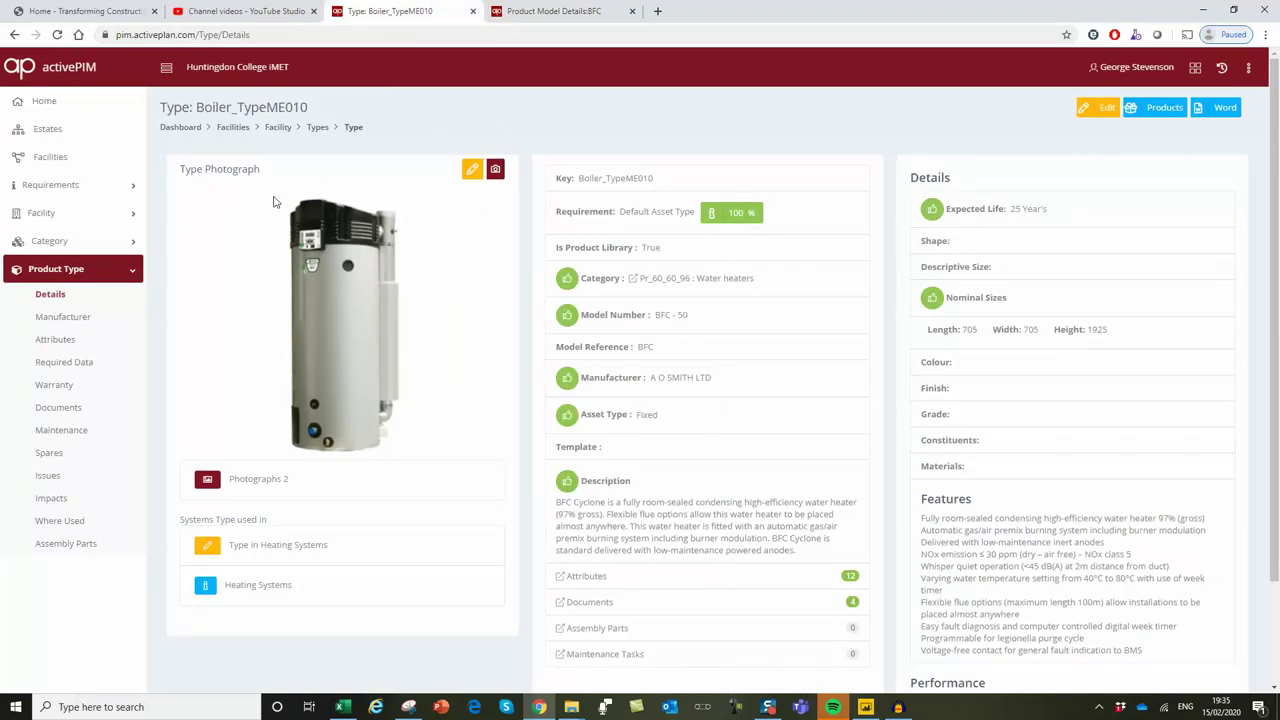
{"action": "left_click", "coordinate": [42, 214]}
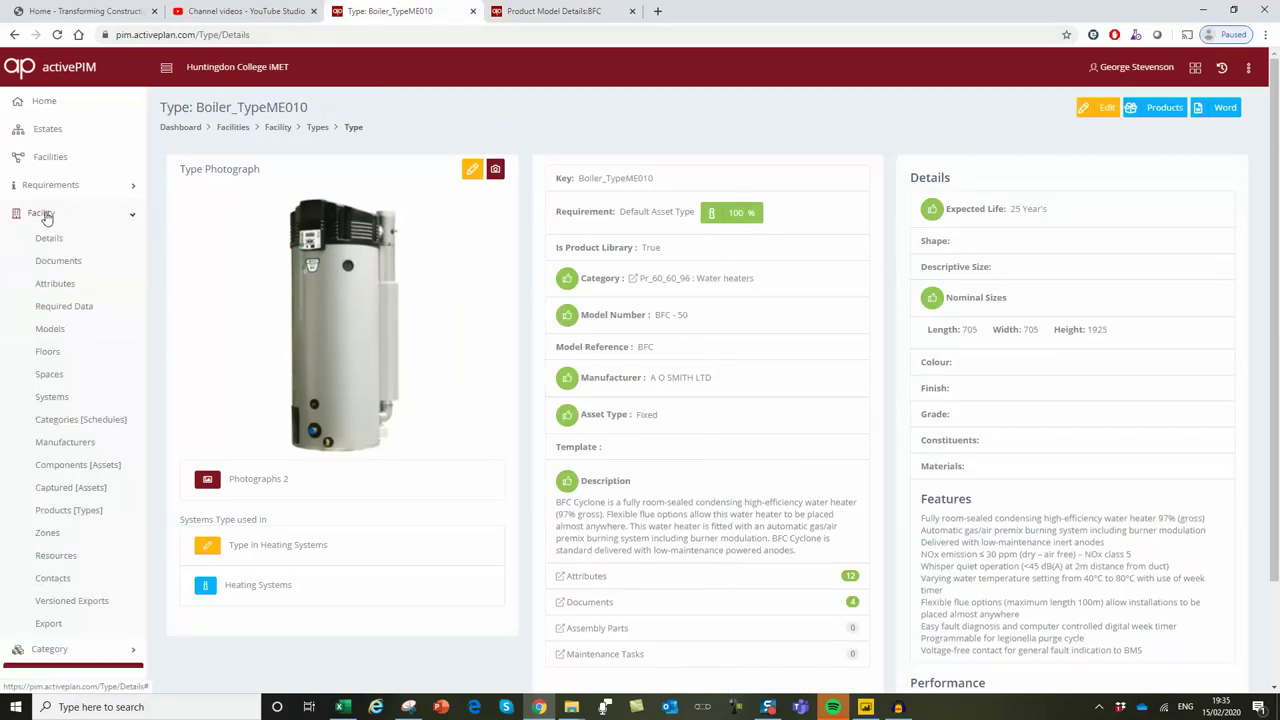
{"action": "left_click", "coordinate": [57, 330]}
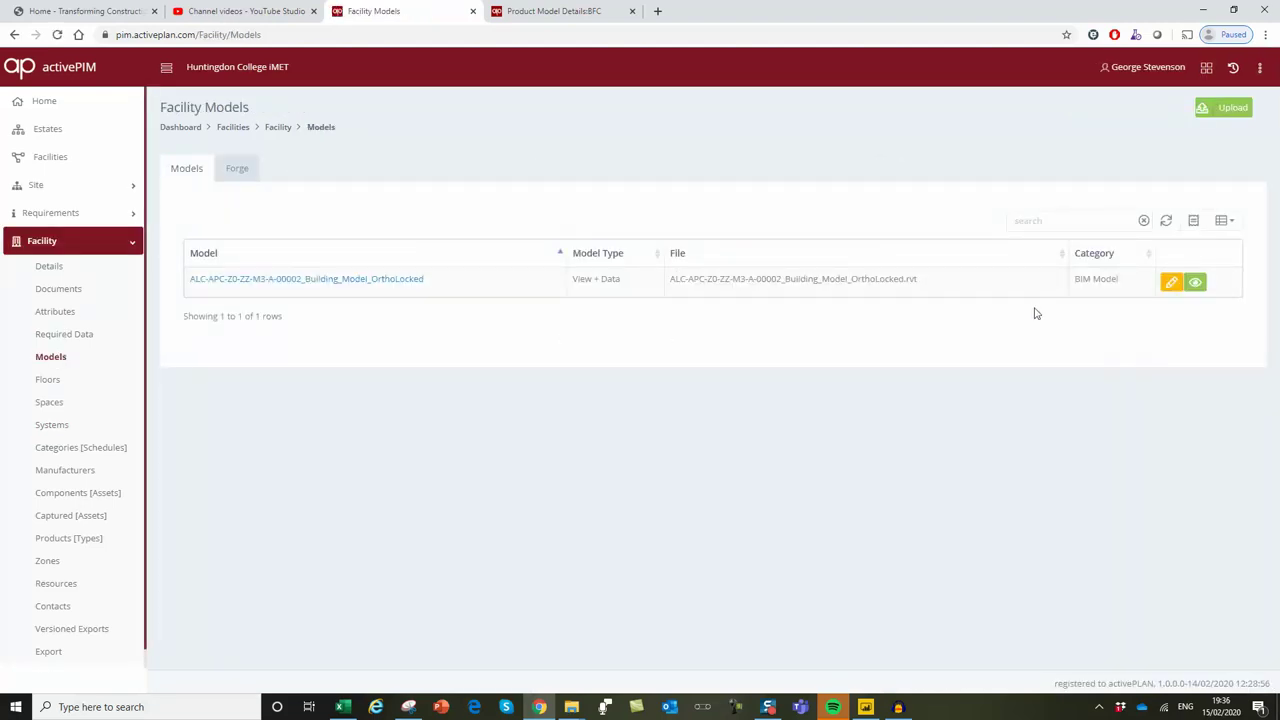
{"action": "left_click", "coordinate": [414, 279]}
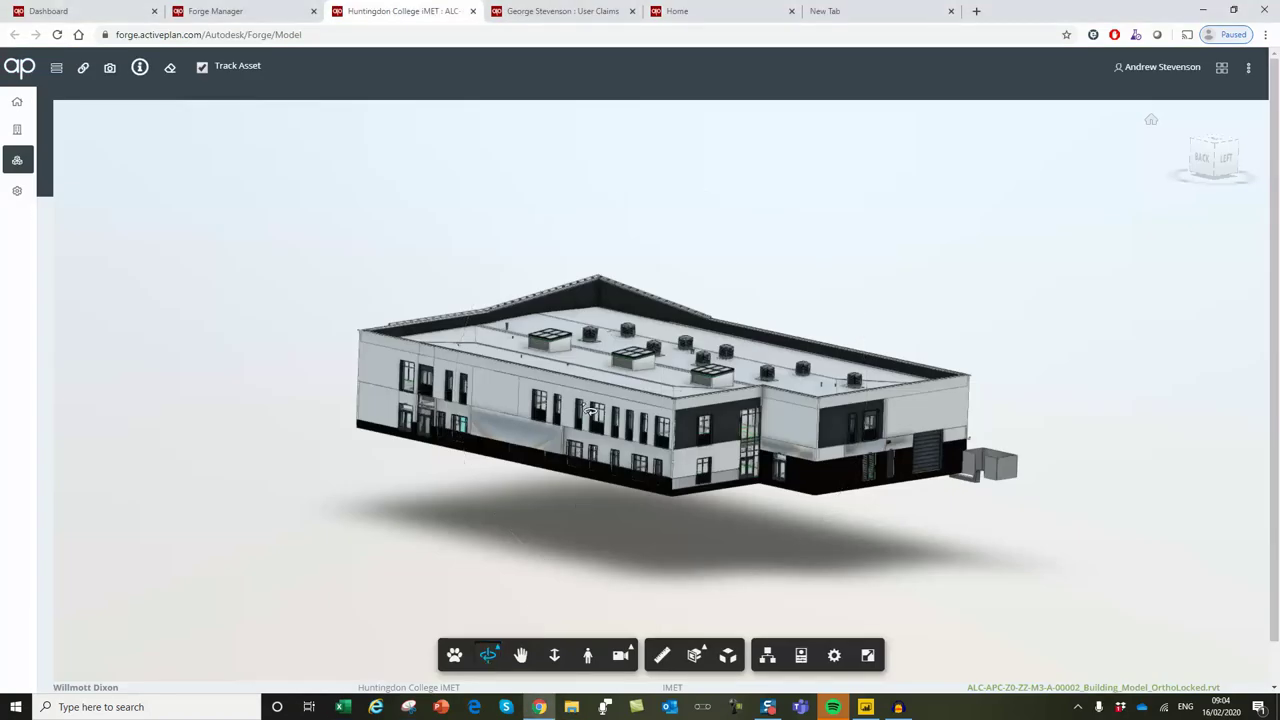
Search the building model's object tree for "Doors" and isolate the doors in the 3D view.
{"action": "left_click_drag", "start_coordinate": [590, 410], "coordinate": [797, 421]}
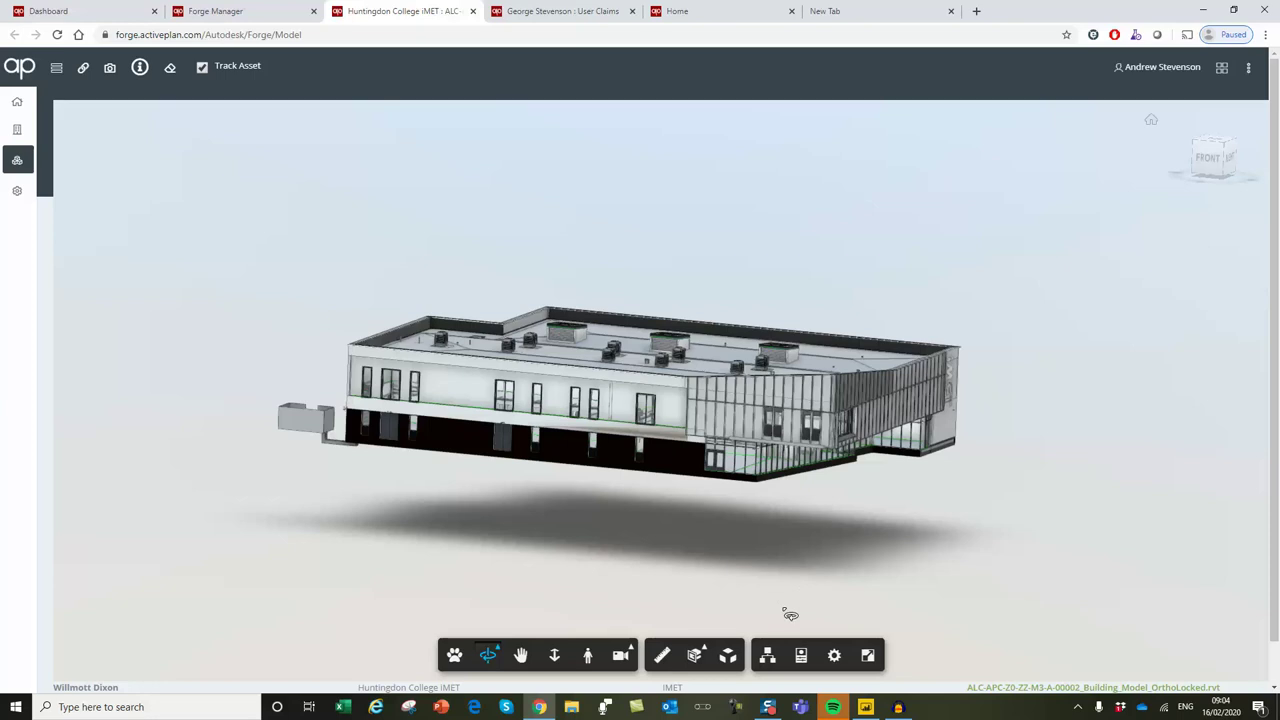
{"action": "left_click", "coordinate": [772, 660]}
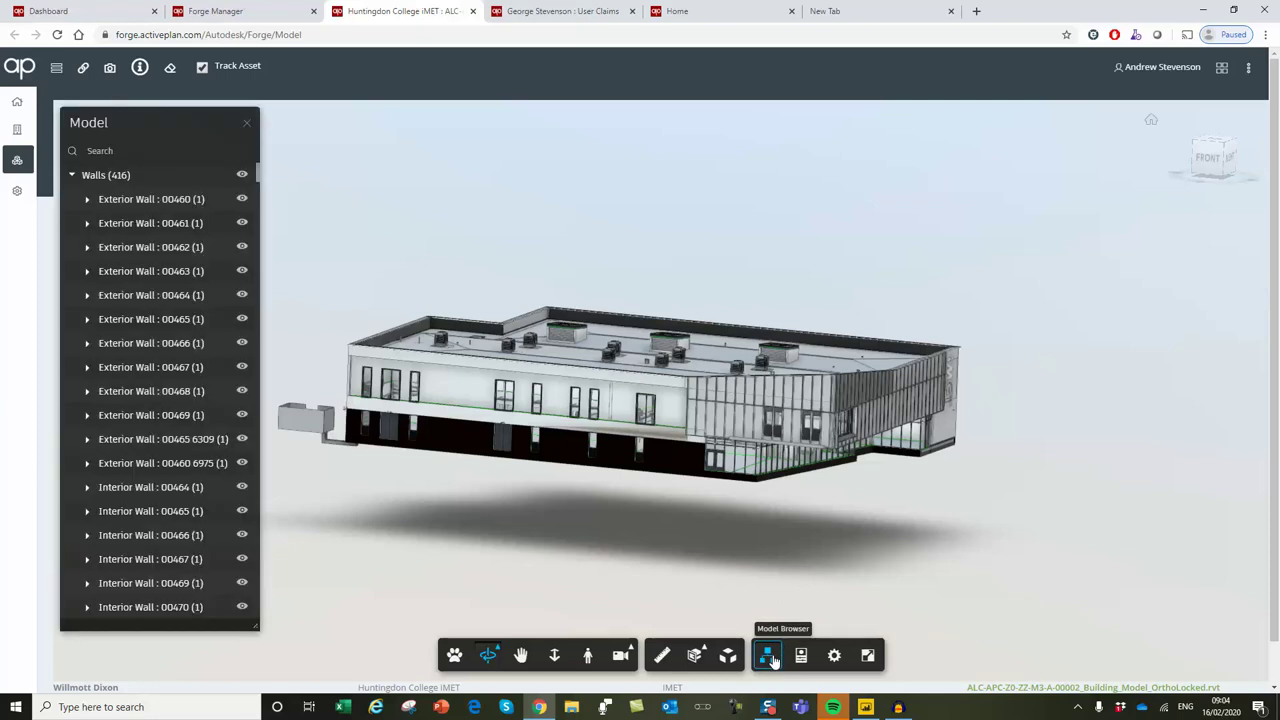
{"action": "left_click", "coordinate": [151, 152]}
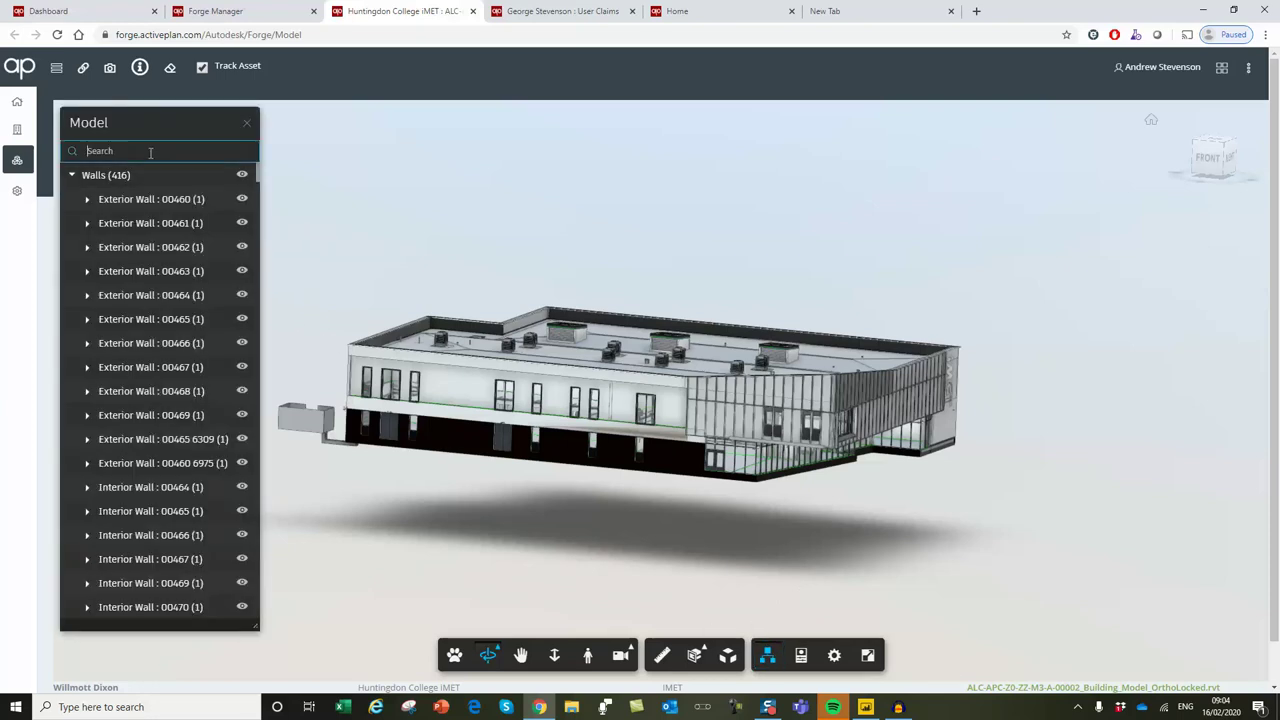
{"action": "type", "text": "Doors"}
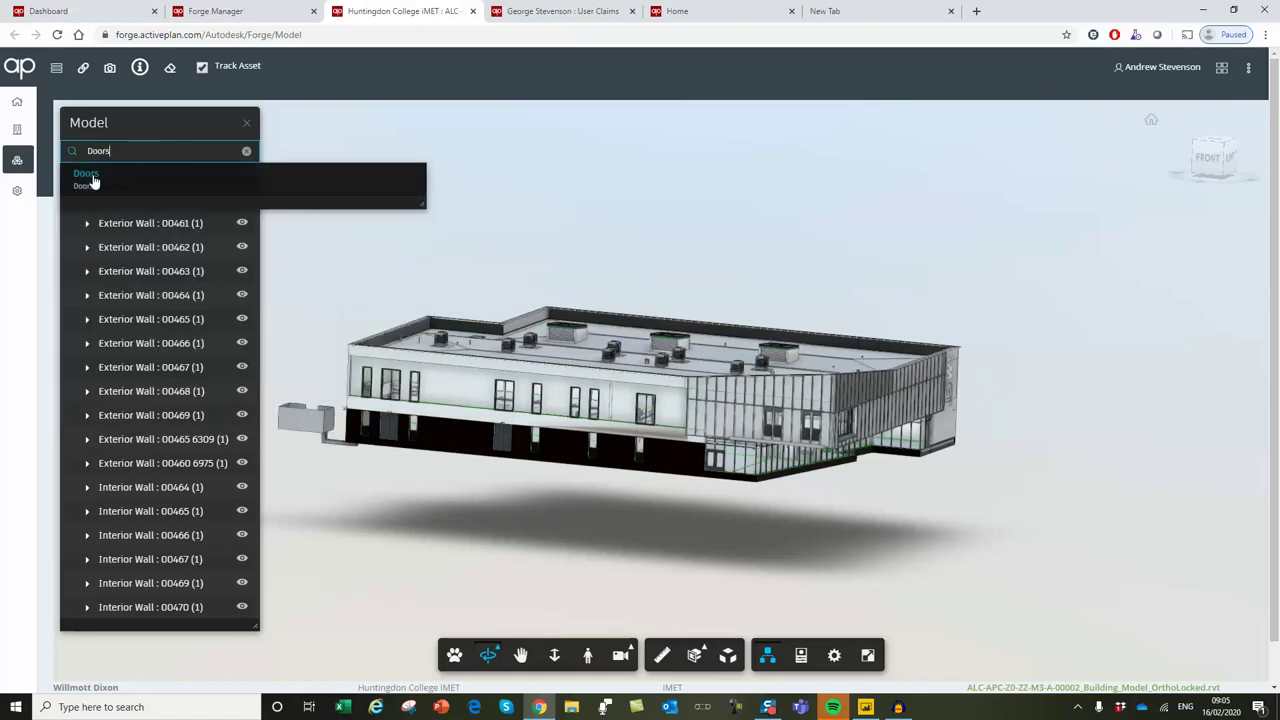
{"action": "left_click", "coordinate": [93, 178]}
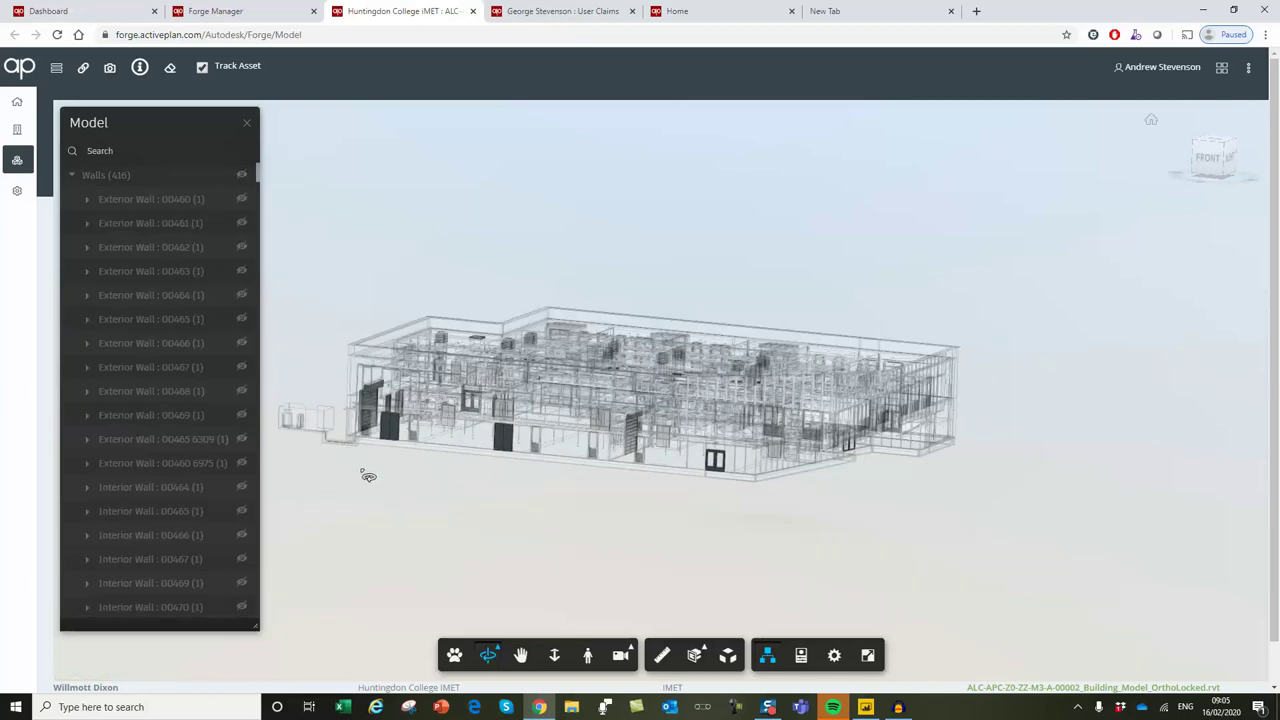
Select the exterior double door GFEX-D12 near the building's front corner and review its properties through to the COBie data.
{"action": "left_click", "coordinate": [801, 656]}
{"action": "left_click", "coordinate": [722, 474]}
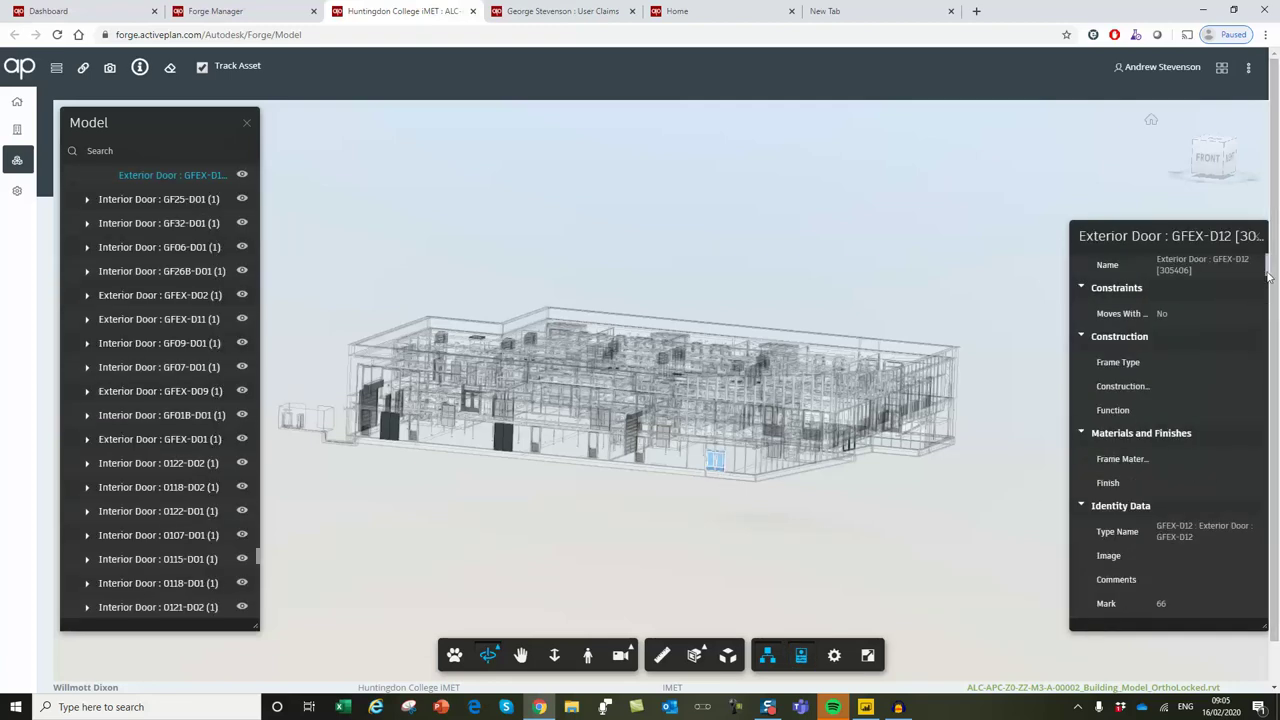
{"action": "left_click_drag", "start_coordinate": [1268, 278], "coordinate": [1277, 497]}
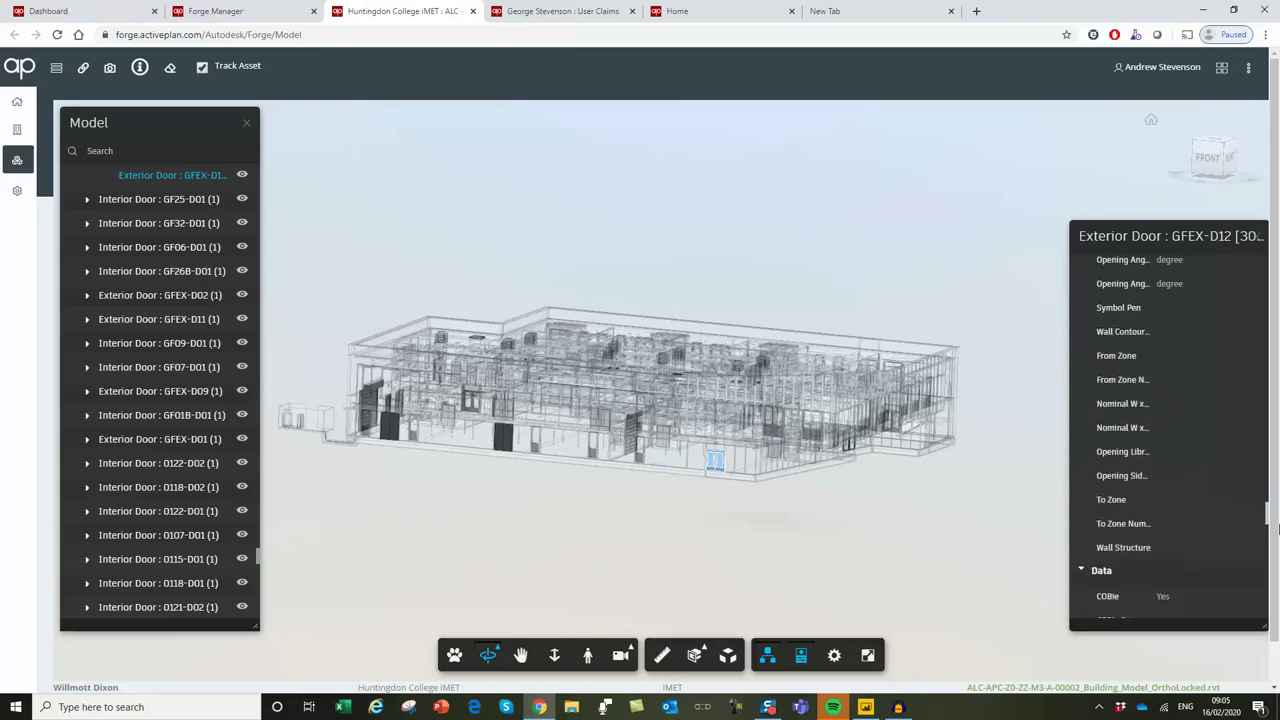
{"action": "left_click_drag", "start_coordinate": [1277, 528], "coordinate": [1277, 548]}
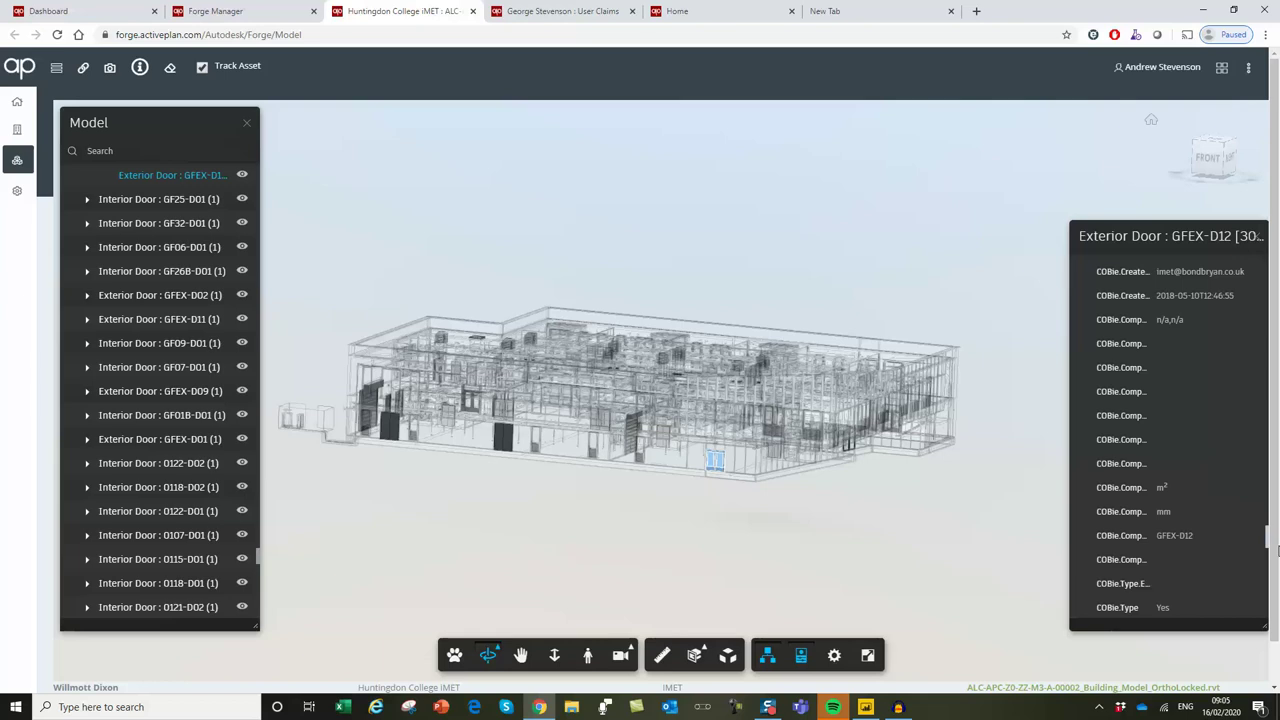
{"action": "left_click_drag", "start_coordinate": [1277, 549], "coordinate": [1250, 616]}
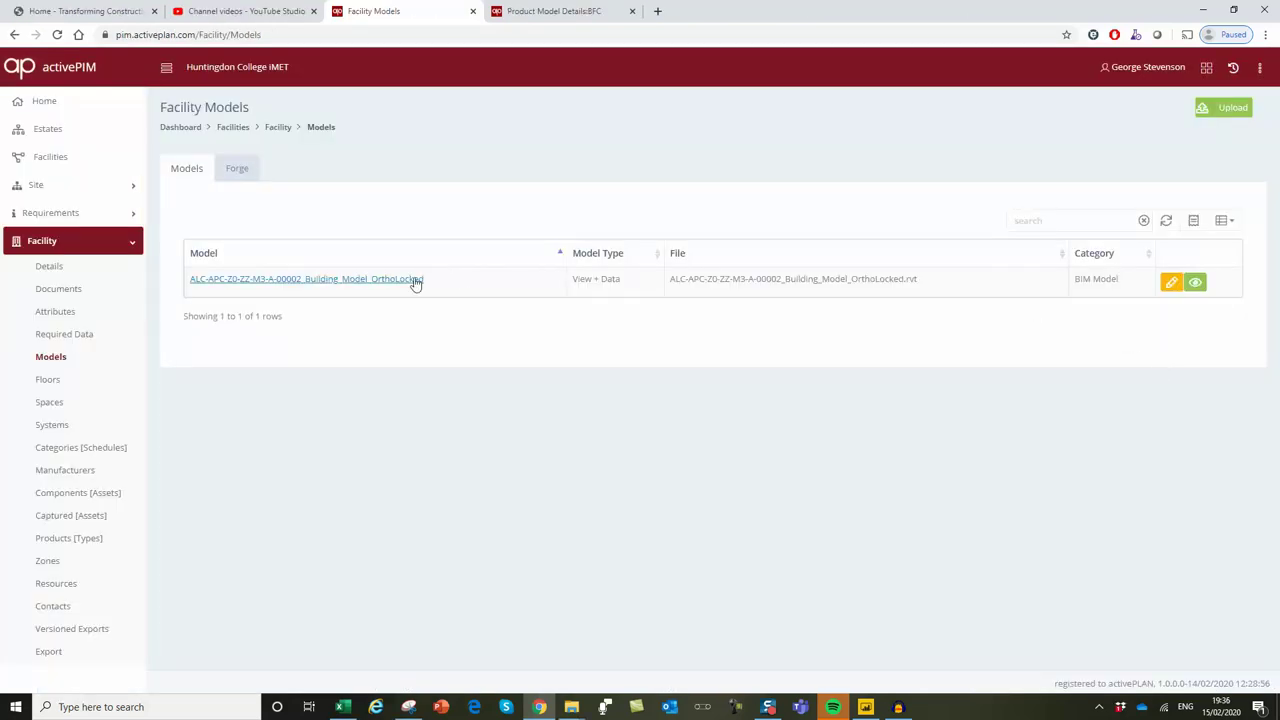
Open the facility's building model in the Autodesk Forge viewer and inspect the exterior up close from a low angle.
{"action": "left_click", "coordinate": [414, 282]}
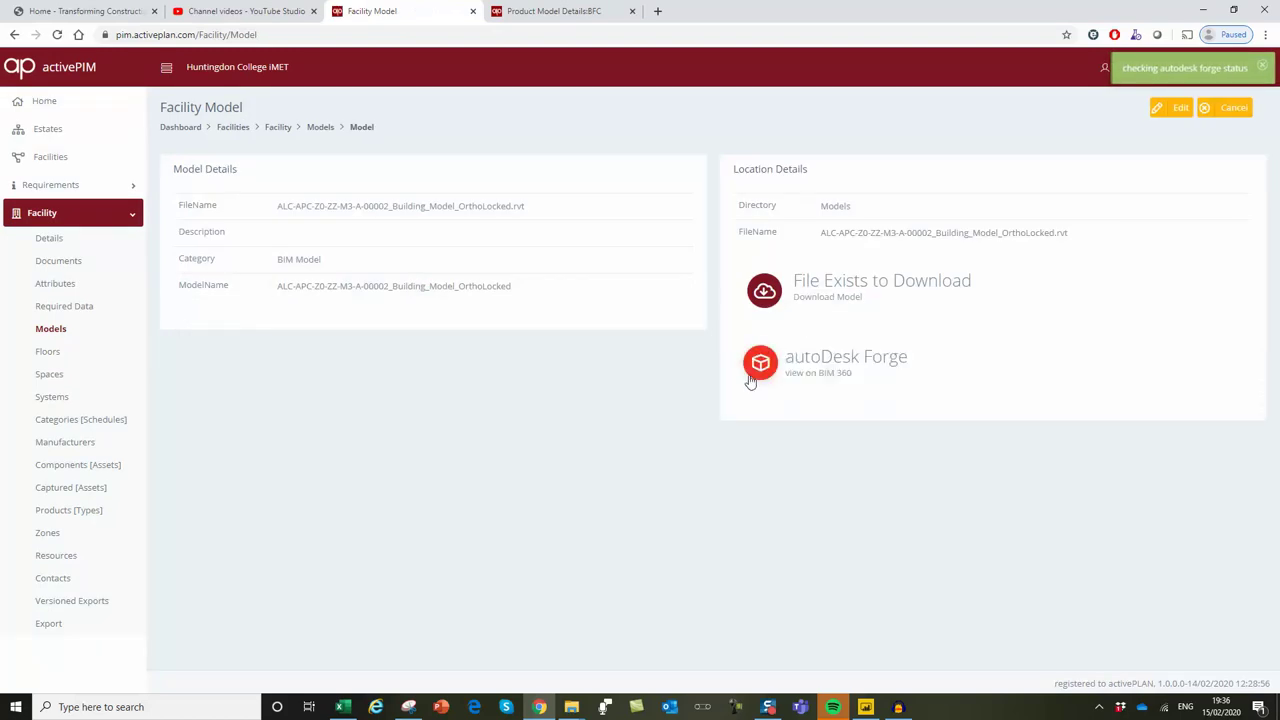
{"action": "left_click", "coordinate": [761, 364]}
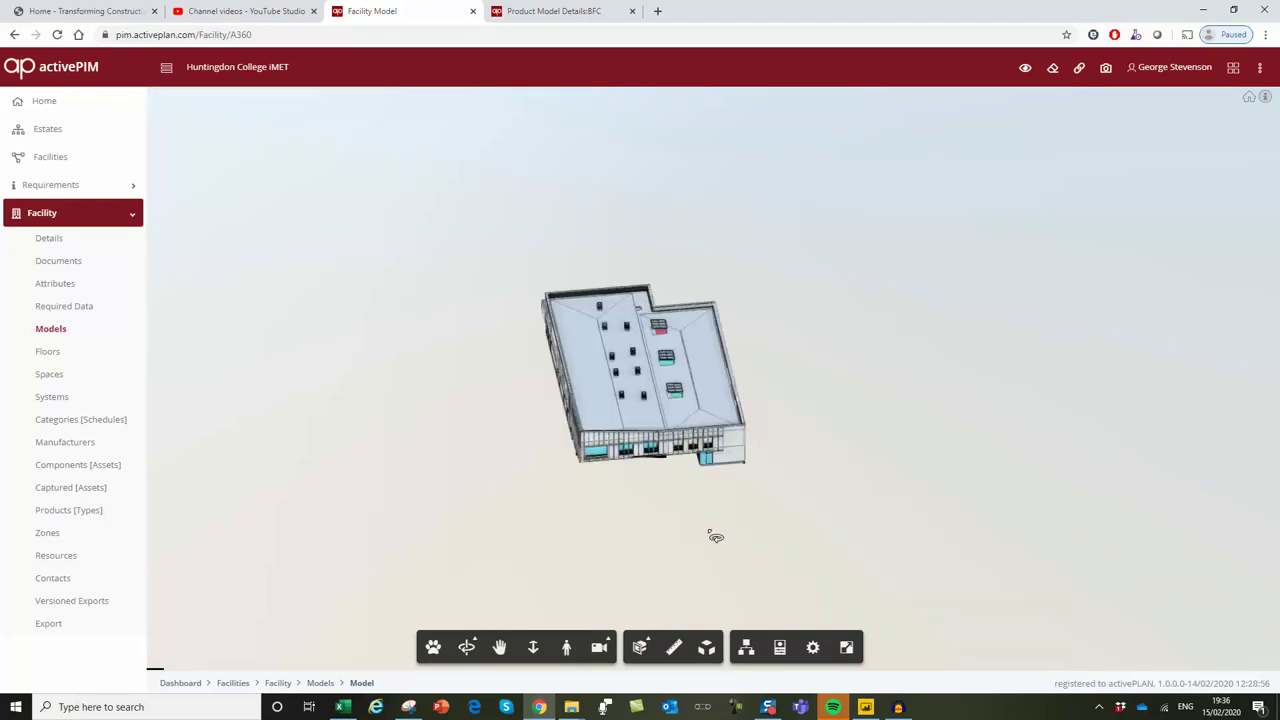
{"action": "left_click_drag", "start_coordinate": [720, 532], "coordinate": [866, 471]}
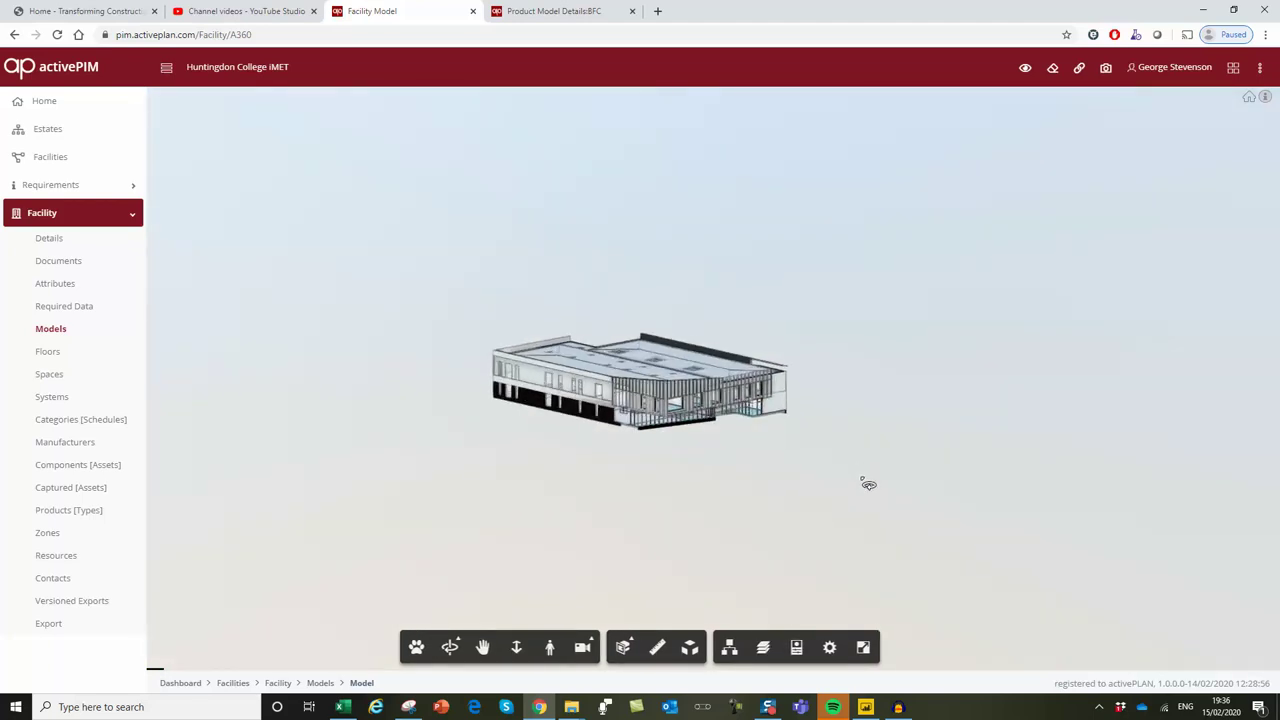
{"action": "left_click", "coordinate": [516, 647]}
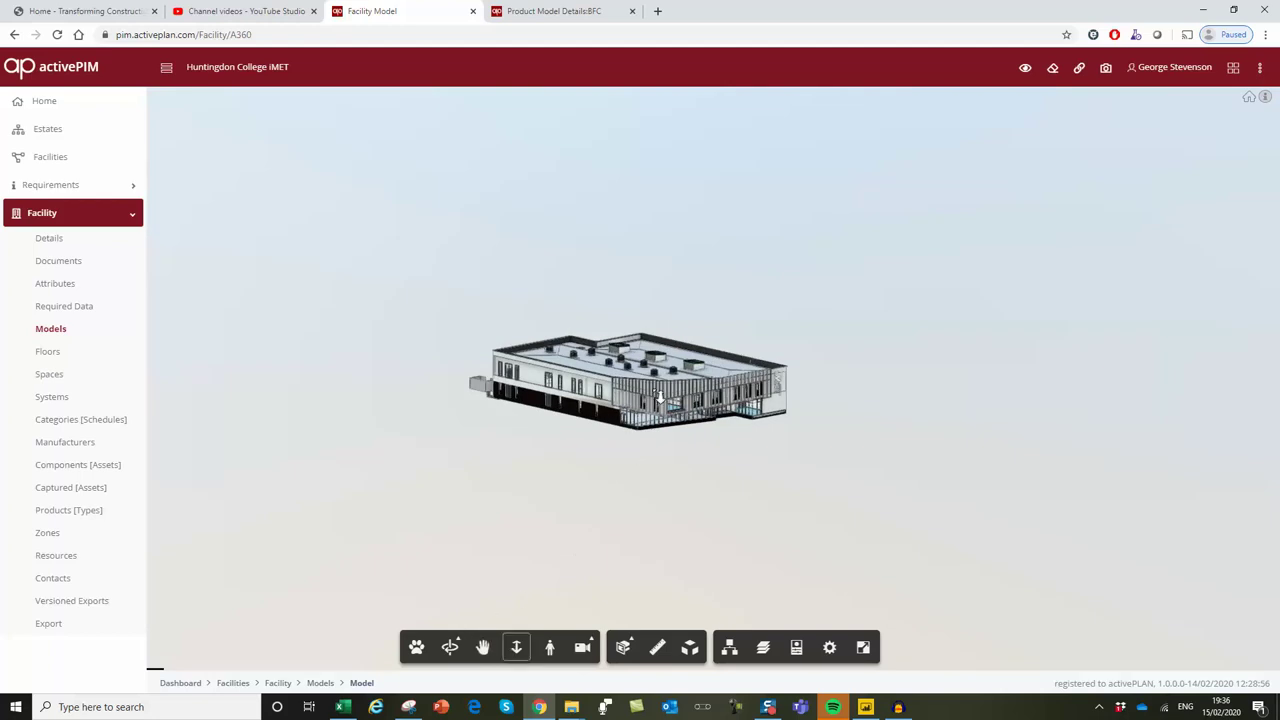
{"action": "left_click_drag", "start_coordinate": [660, 400], "coordinate": [643, 566]}
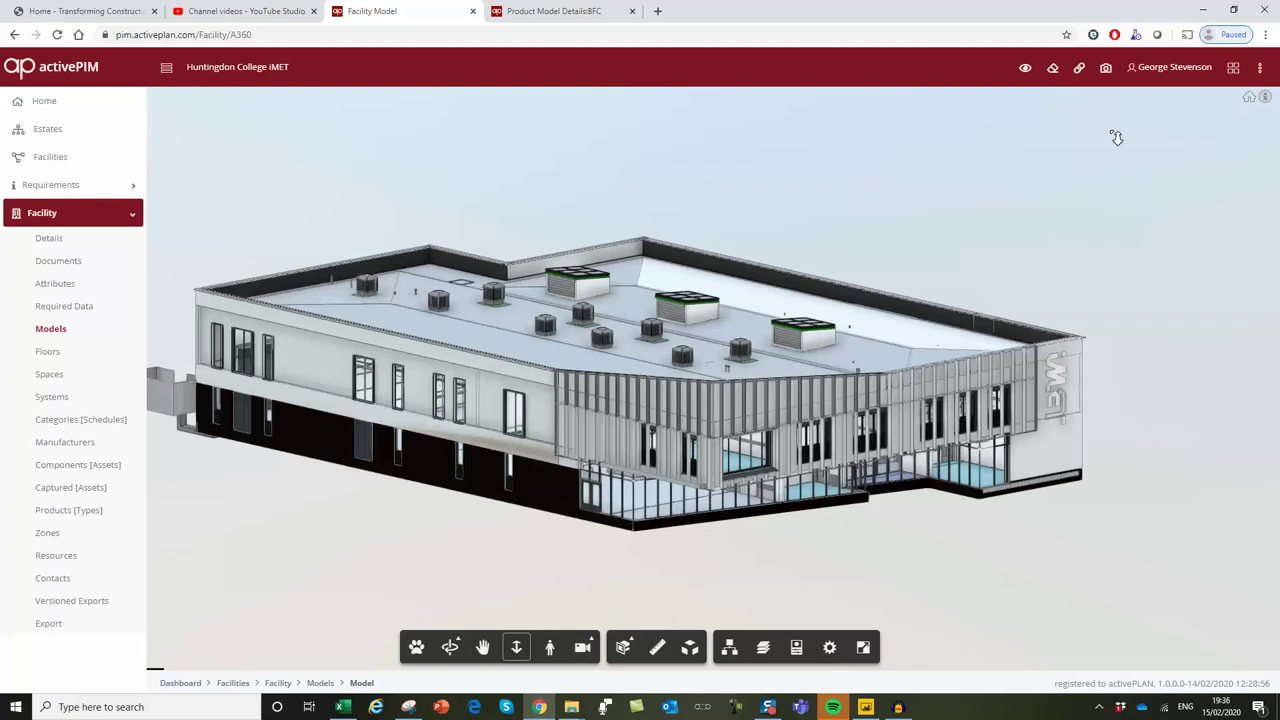
List the model's saved views and show GS Architecture view, Architecture View and 3D Long Section in turn.
{"action": "left_click", "coordinate": [1024, 70]}
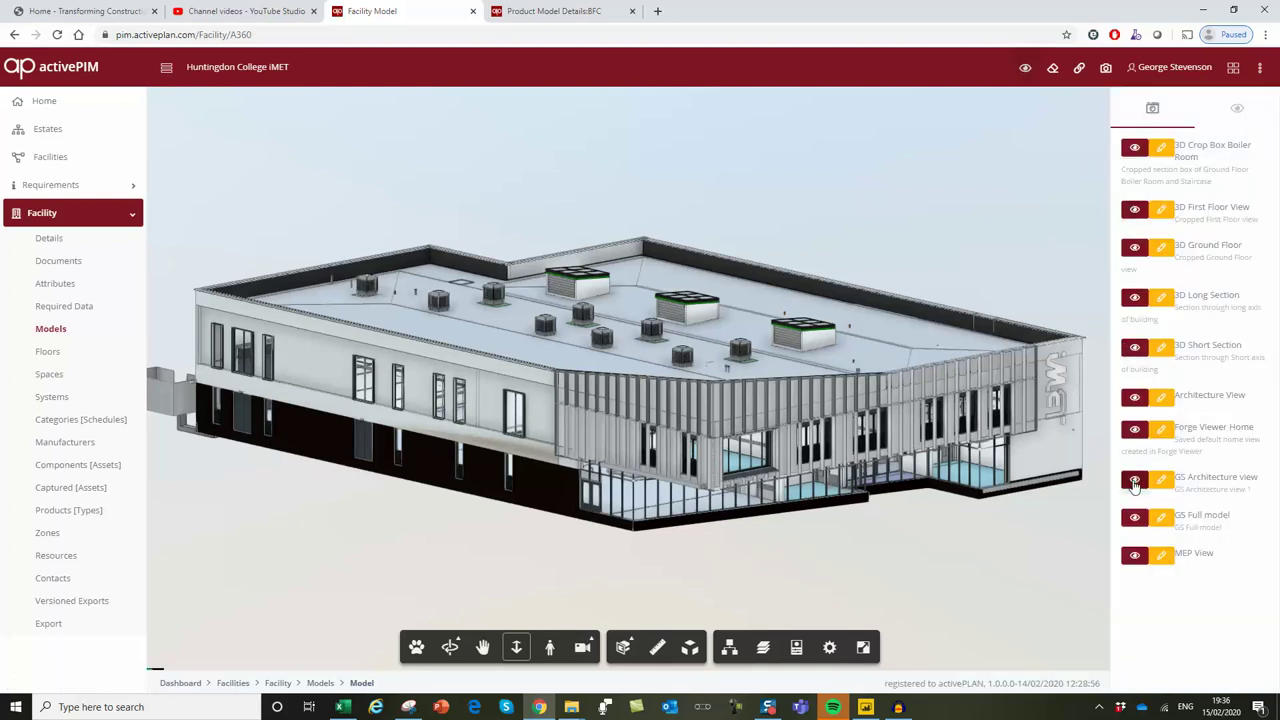
{"action": "left_click", "coordinate": [1135, 483]}
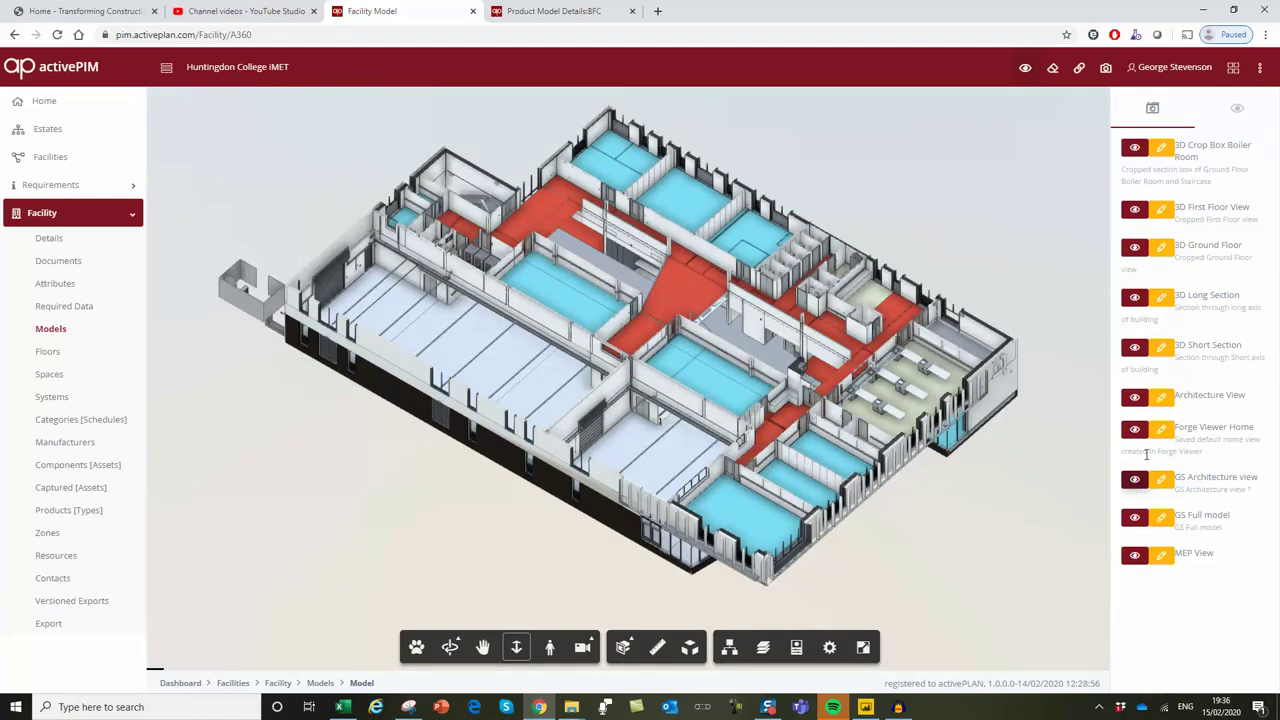
{"action": "left_click", "coordinate": [1134, 398]}
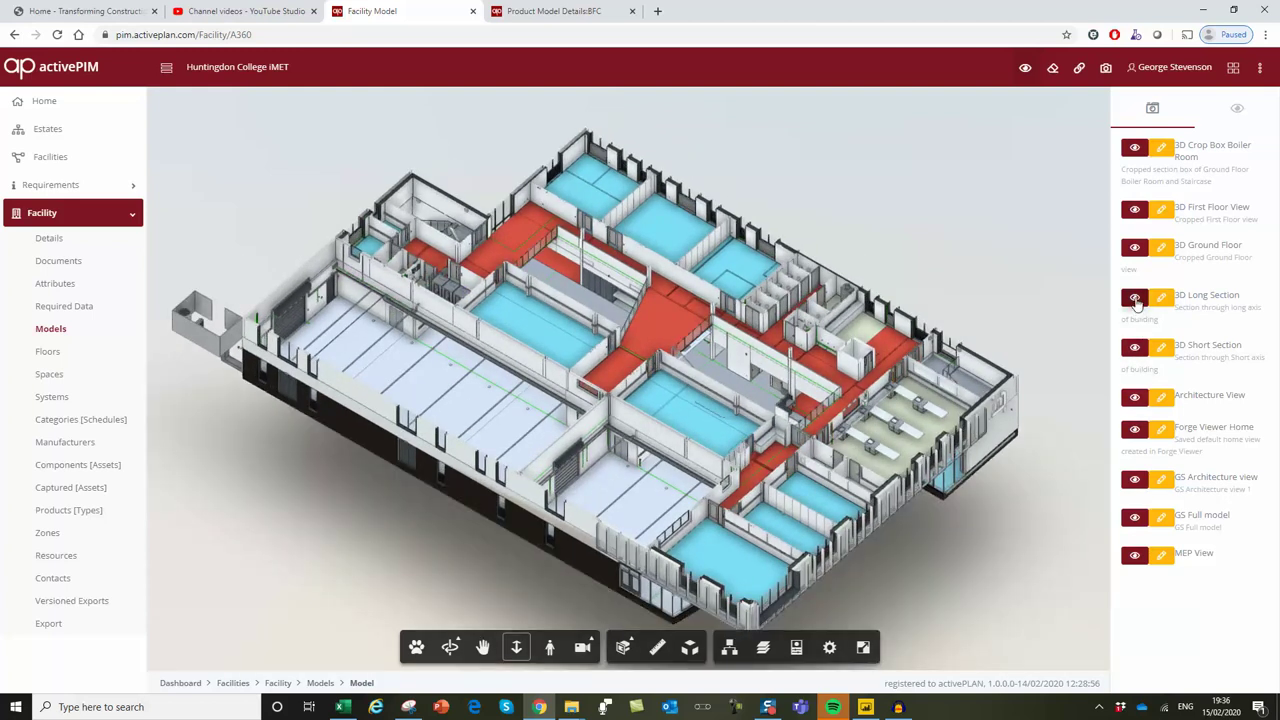
{"action": "left_click", "coordinate": [1135, 299]}
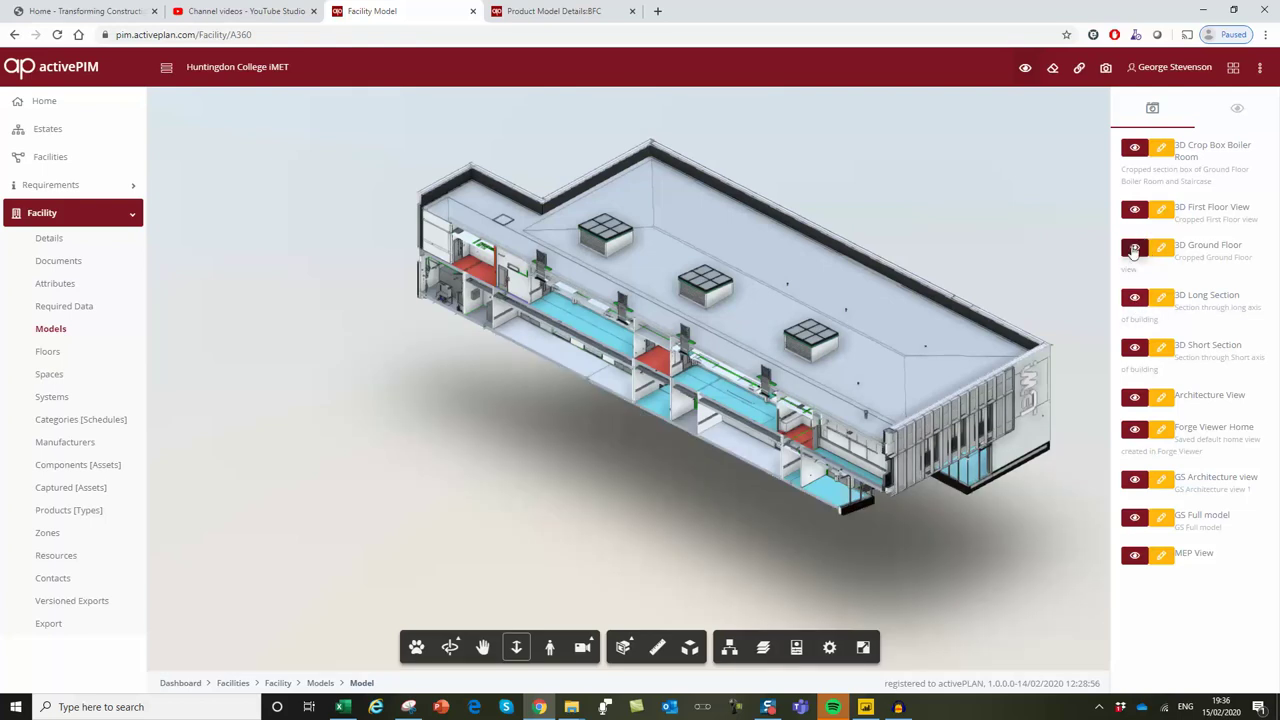
Show the saved 3D First Floor View and 3D Ground Floor views, and inspect the ground-floor rooms up close.
{"action": "left_click", "coordinate": [1135, 211]}
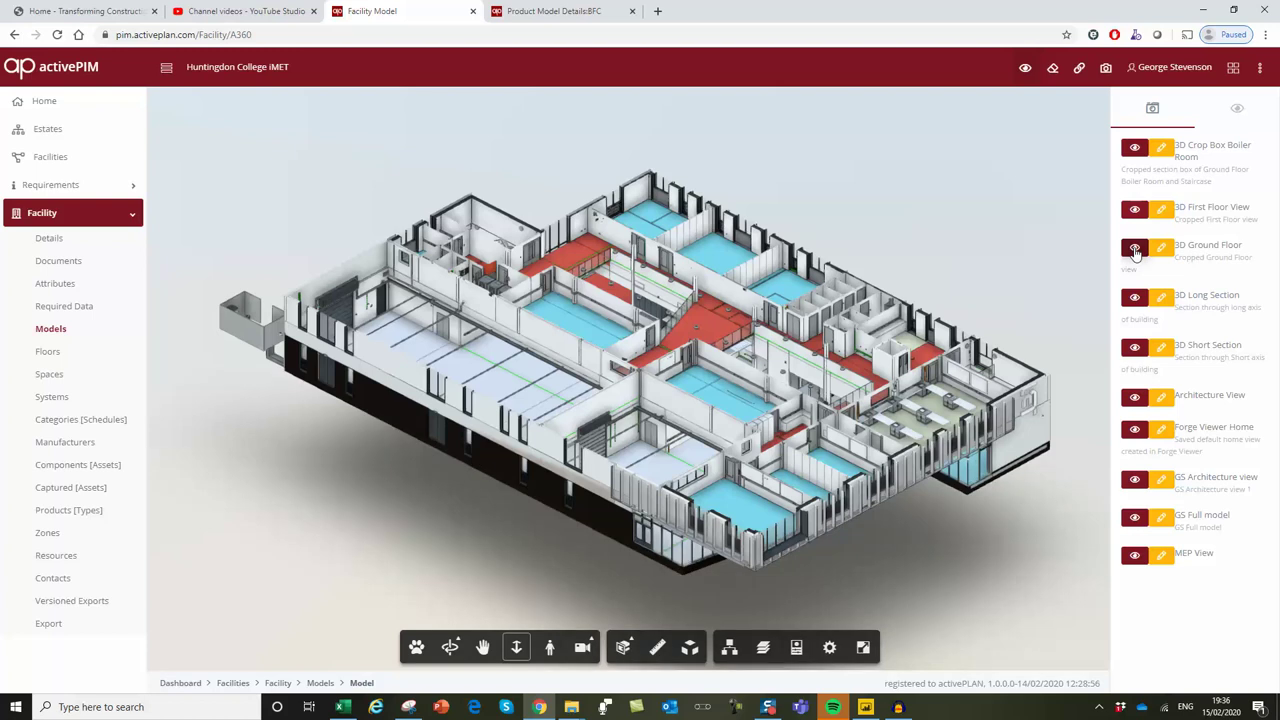
{"action": "left_click", "coordinate": [1135, 249]}
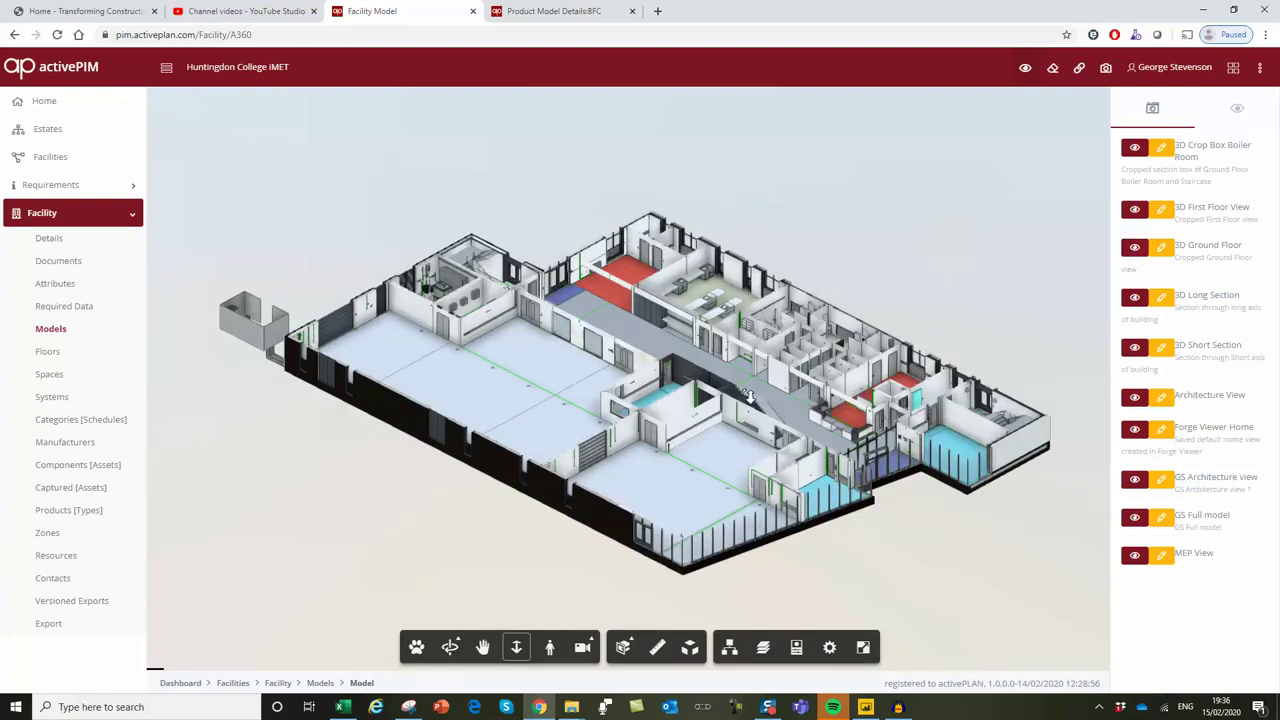
{"action": "scroll", "coordinate": [612, 372], "scroll_direction": "up", "scroll_amount": 5}
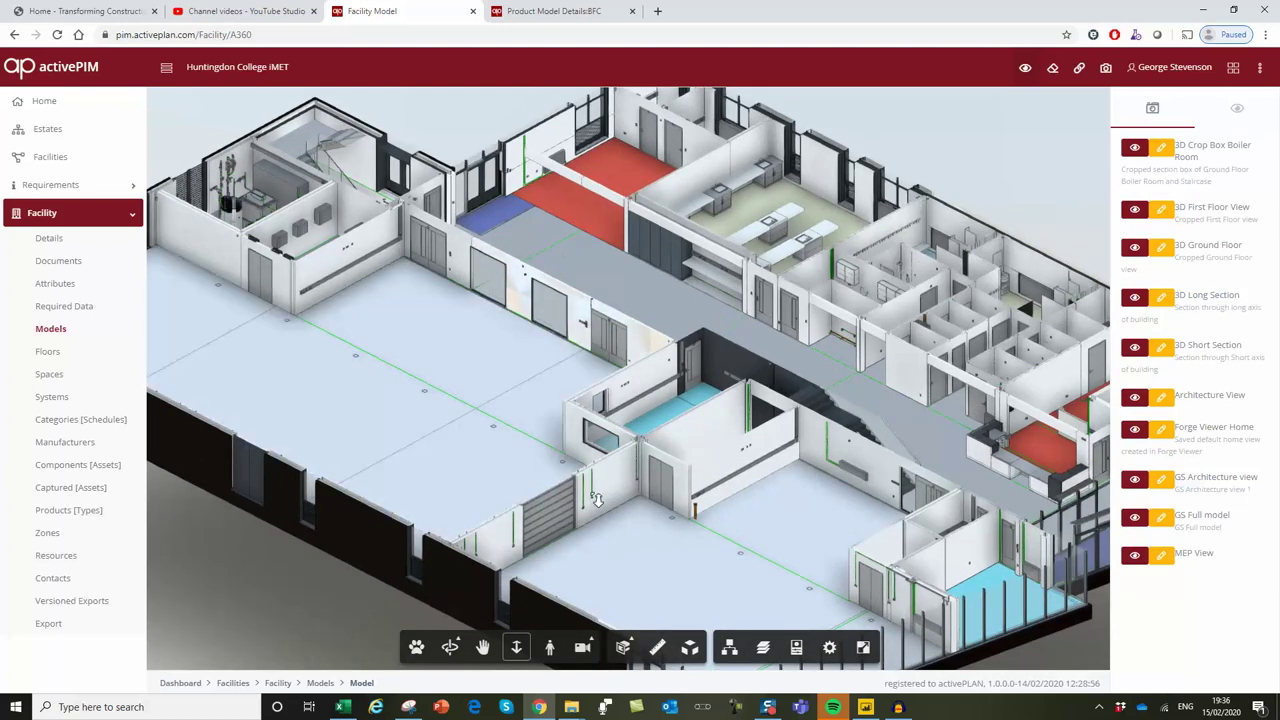
Select the boiler in the ground-floor plant room and review its connected asset and asset type data.
{"action": "left_click", "coordinate": [482, 650]}
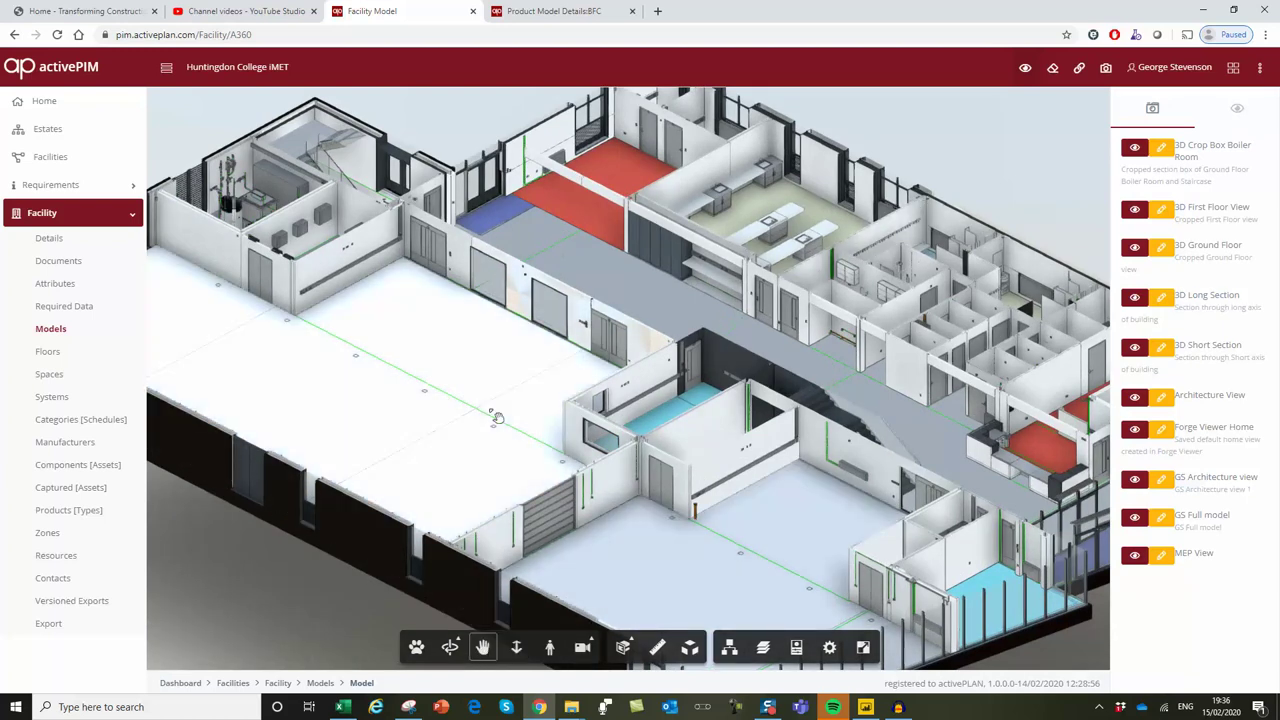
{"action": "left_click_drag", "start_coordinate": [500, 412], "coordinate": [845, 565]}
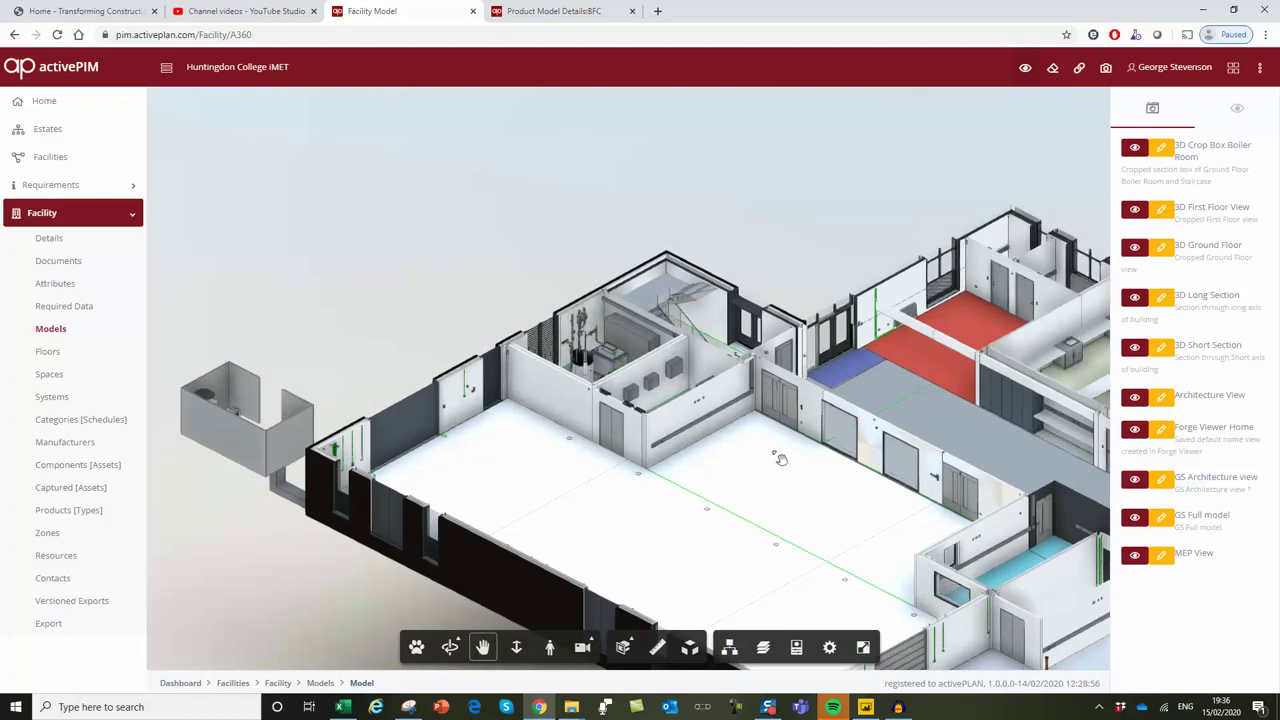
{"action": "left_click_drag", "start_coordinate": [777, 454], "coordinate": [805, 506]}
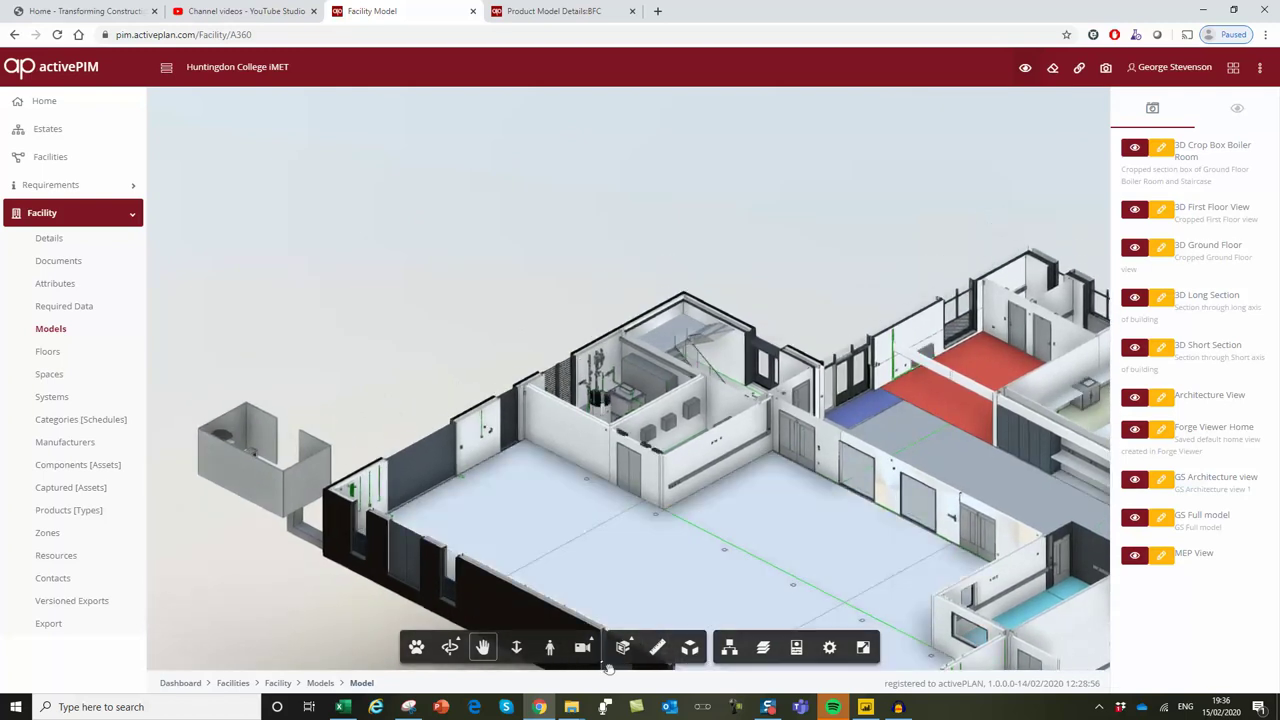
{"action": "left_click", "coordinate": [517, 648]}
{"action": "left_click_drag", "start_coordinate": [634, 521], "coordinate": [620, 645]}
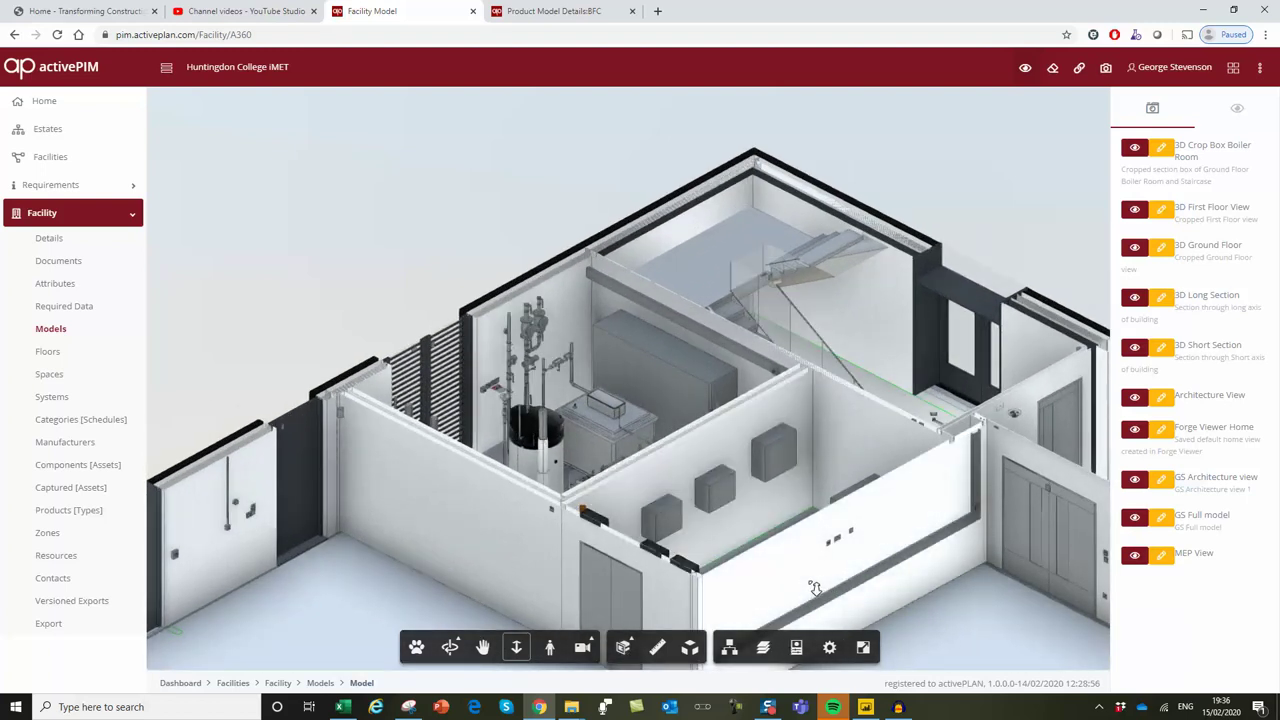
{"action": "key", "text": "Escape"}
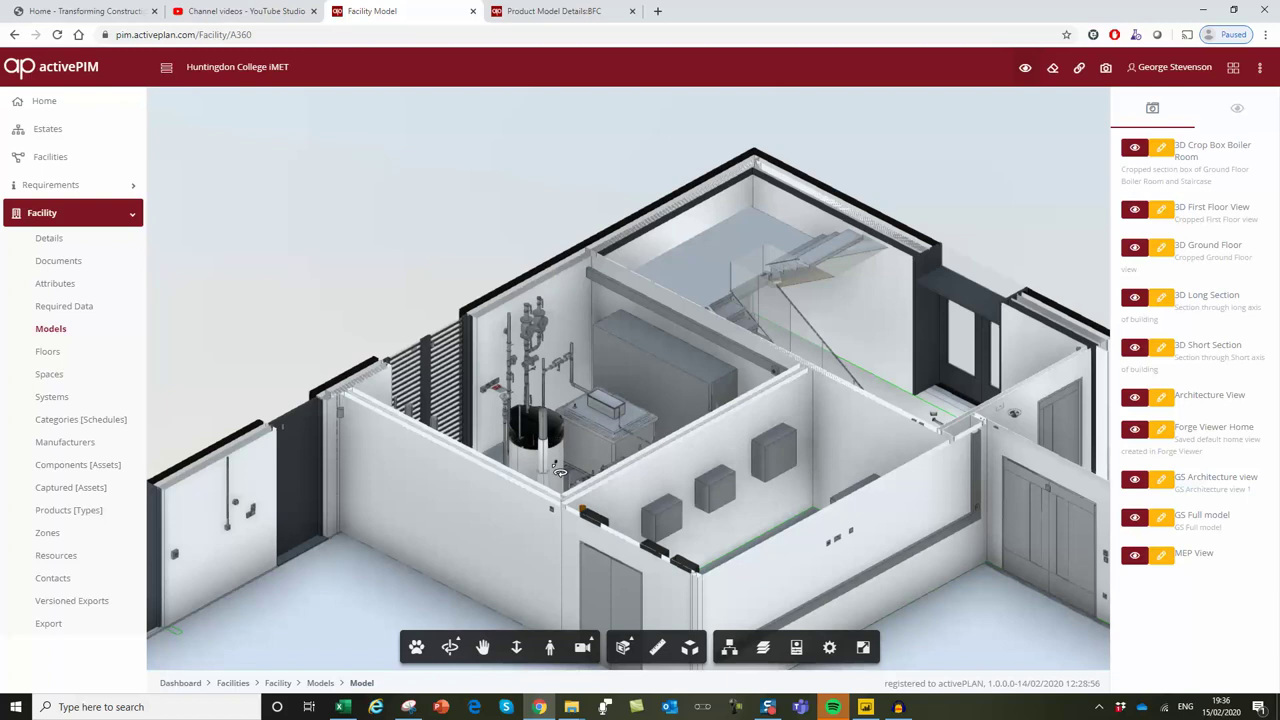
{"action": "left_click", "coordinate": [561, 480]}
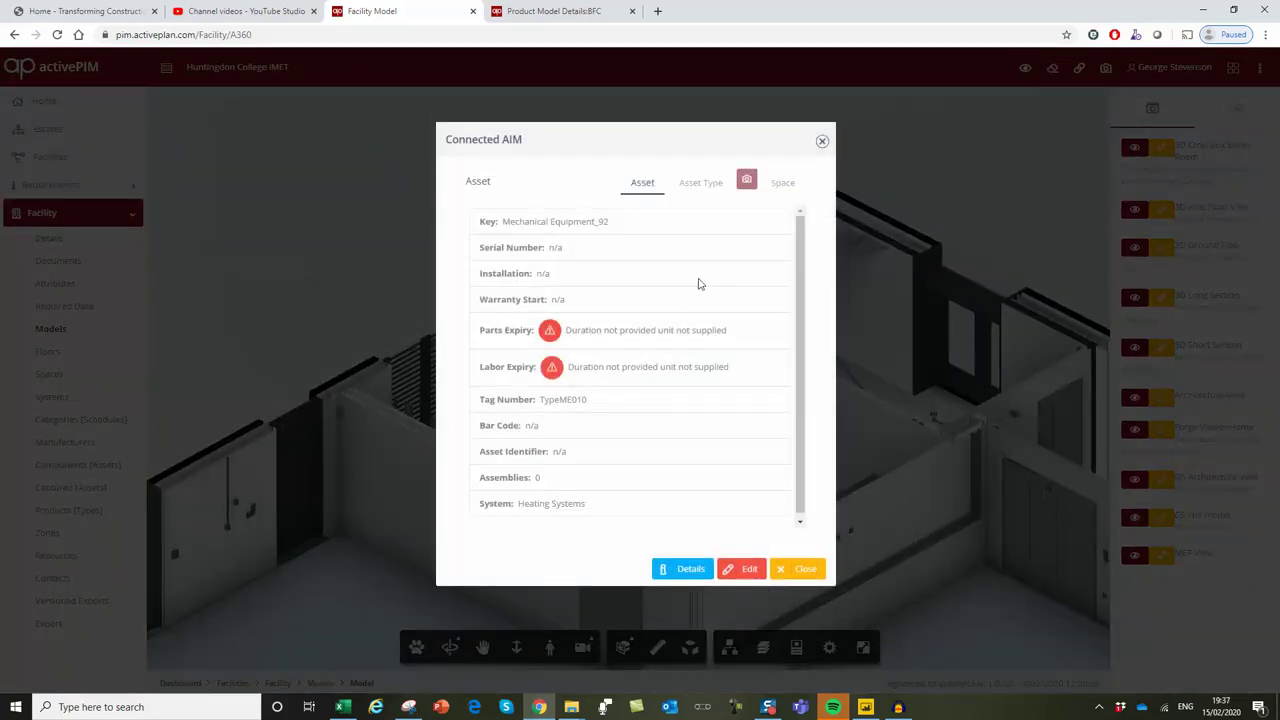
{"action": "left_click", "coordinate": [696, 187]}
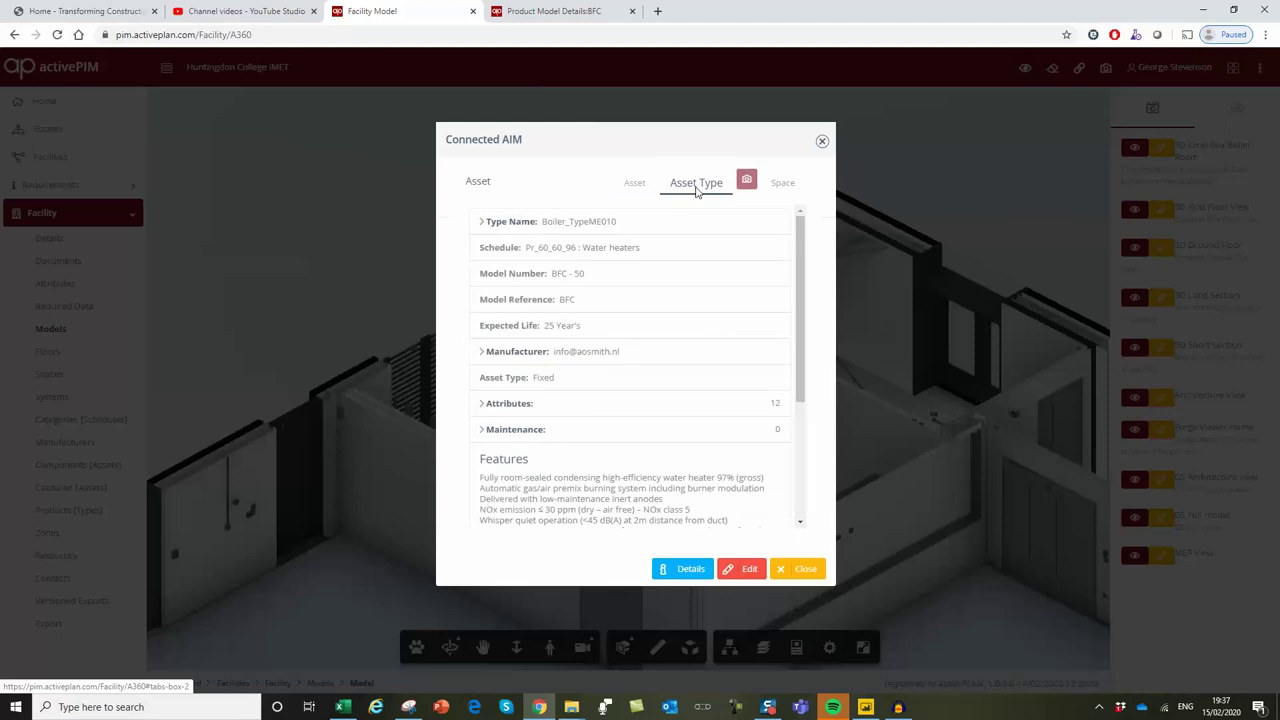
{"action": "left_click_drag", "start_coordinate": [800, 263], "coordinate": [805, 400]}
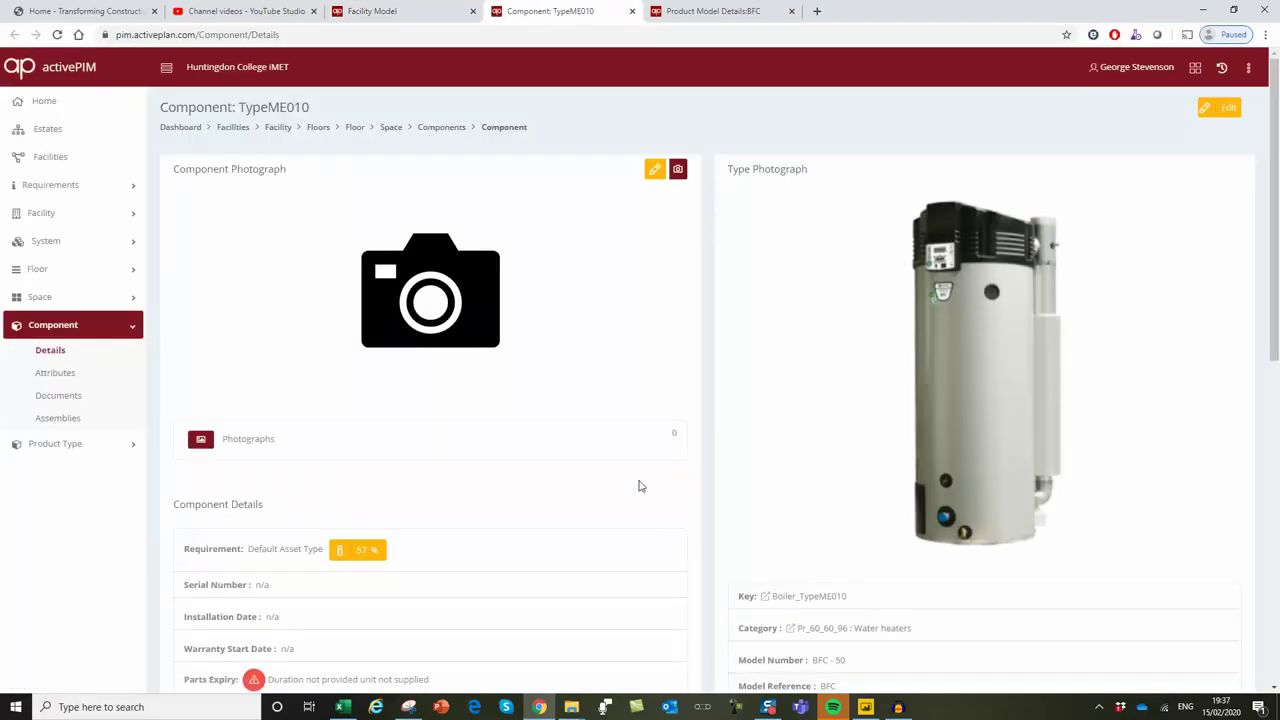
Review the full component details of boiler TypeME010, including the validation summary for its Default Asset Type requirement.
{"action": "scroll", "coordinate": [623, 414], "scroll_direction": "down", "scroll_amount": 3}
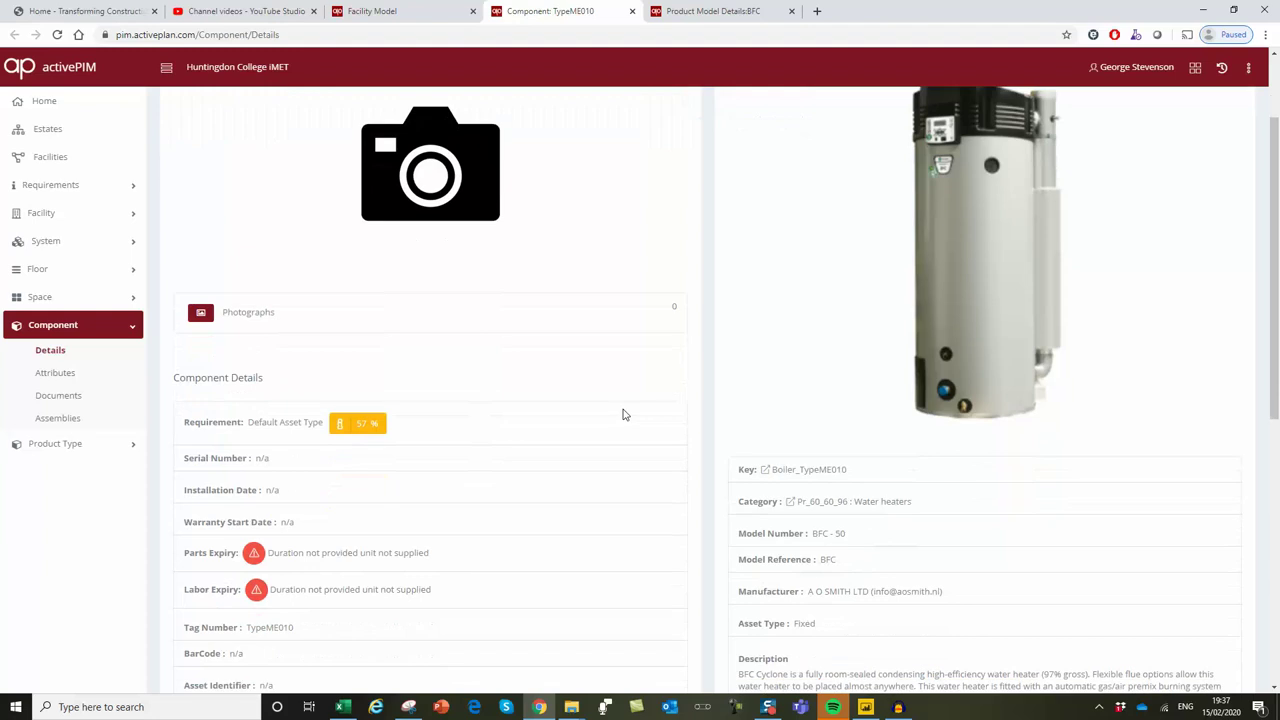
{"action": "scroll", "coordinate": [623, 414], "scroll_direction": "down", "scroll_amount": 2}
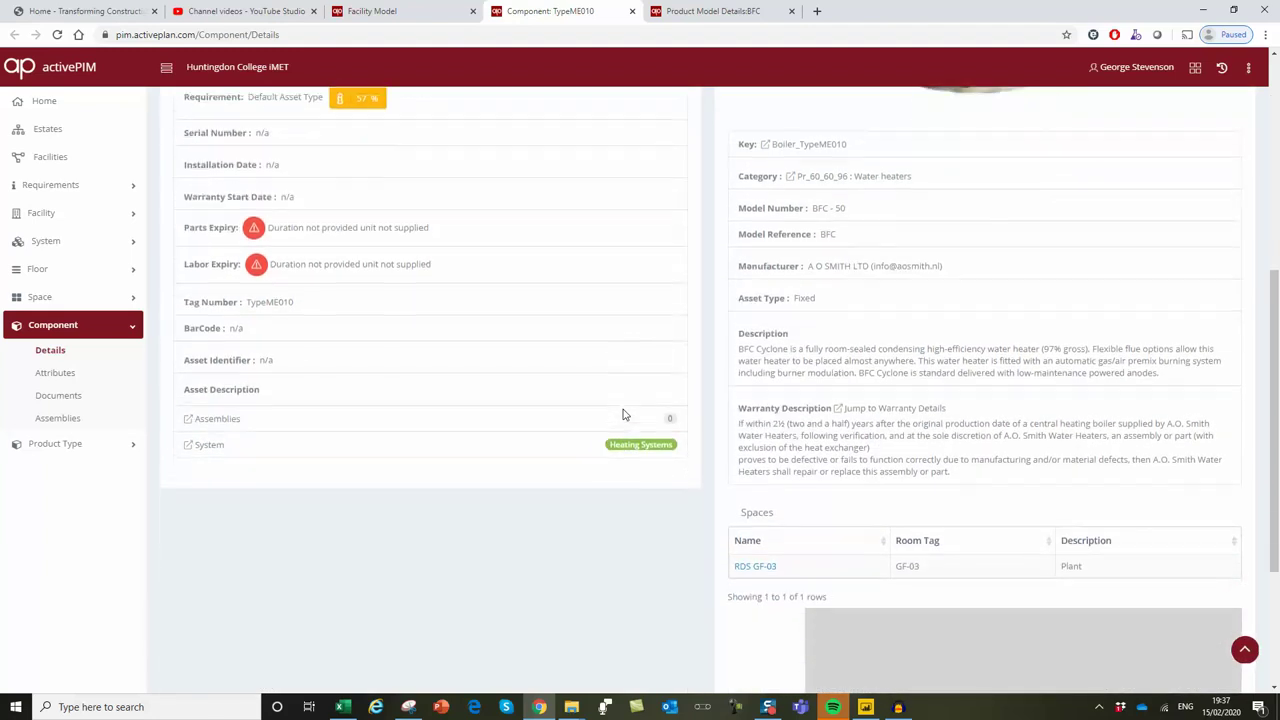
{"action": "left_click", "coordinate": [338, 92]}
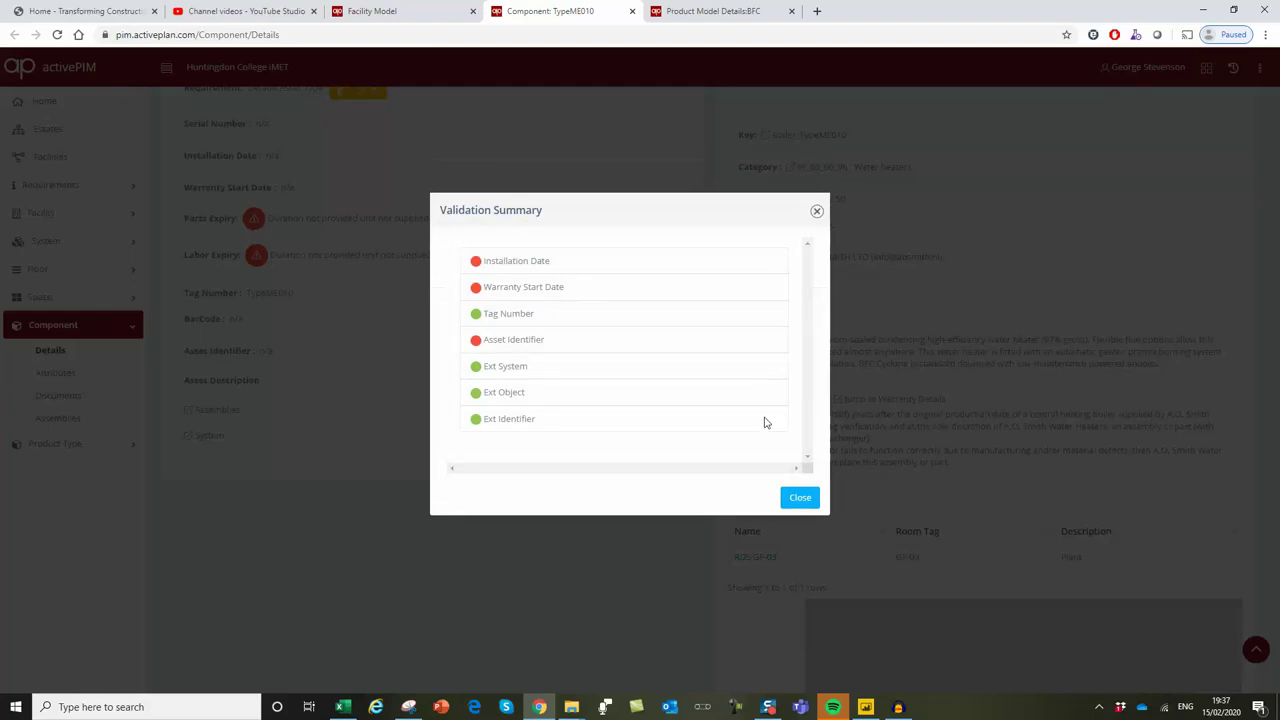
{"action": "left_click", "coordinate": [804, 502]}
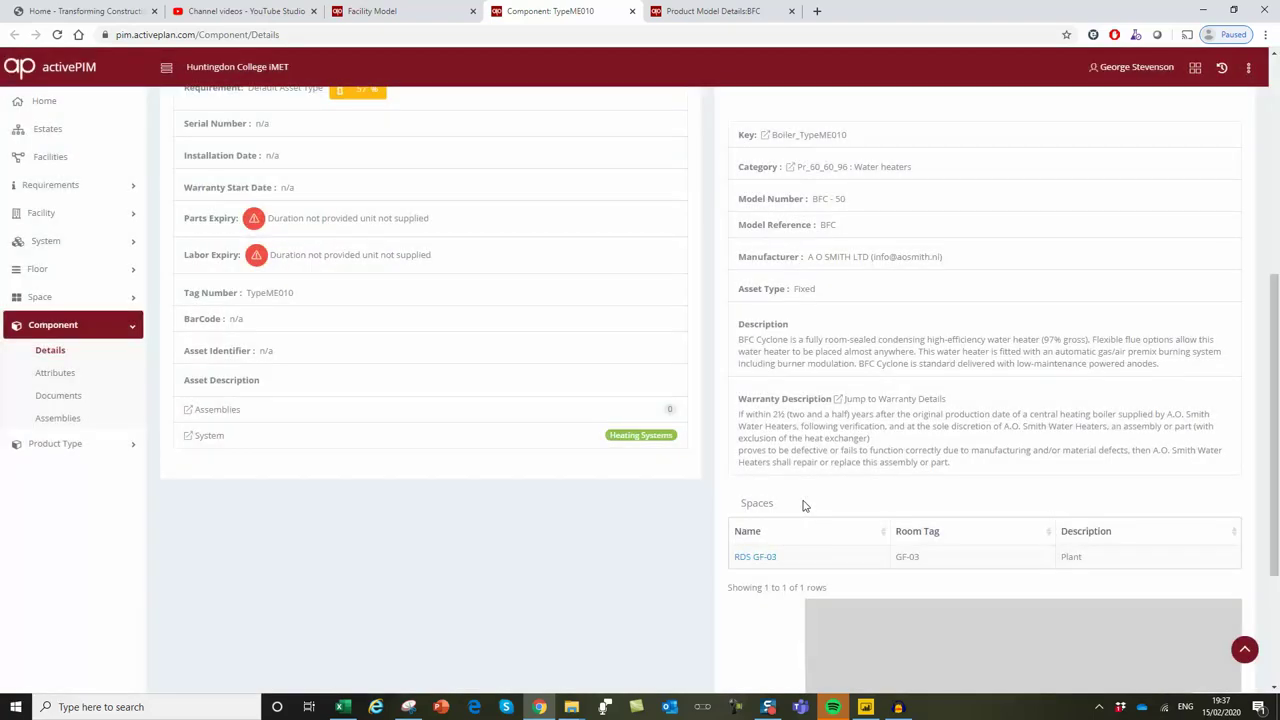
{"action": "scroll", "coordinate": [631, 525], "scroll_direction": "down", "scroll_amount": 1}
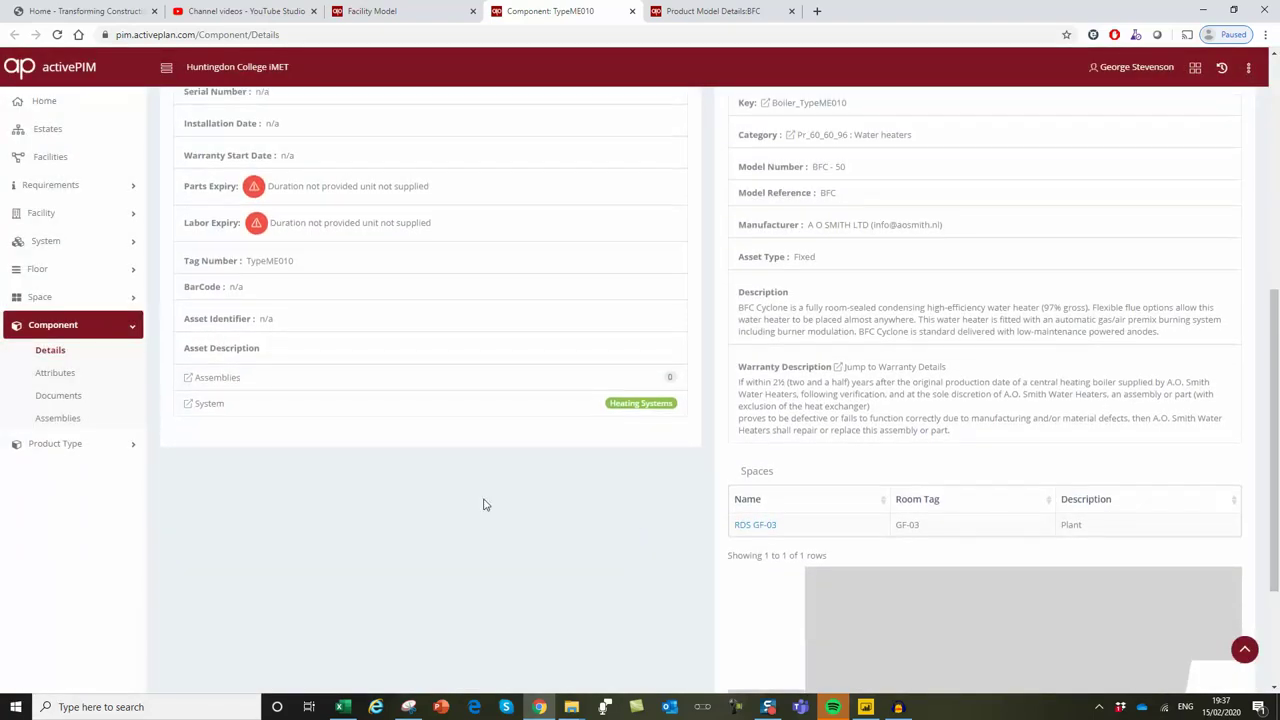
{"action": "left_click", "coordinate": [42, 214]}
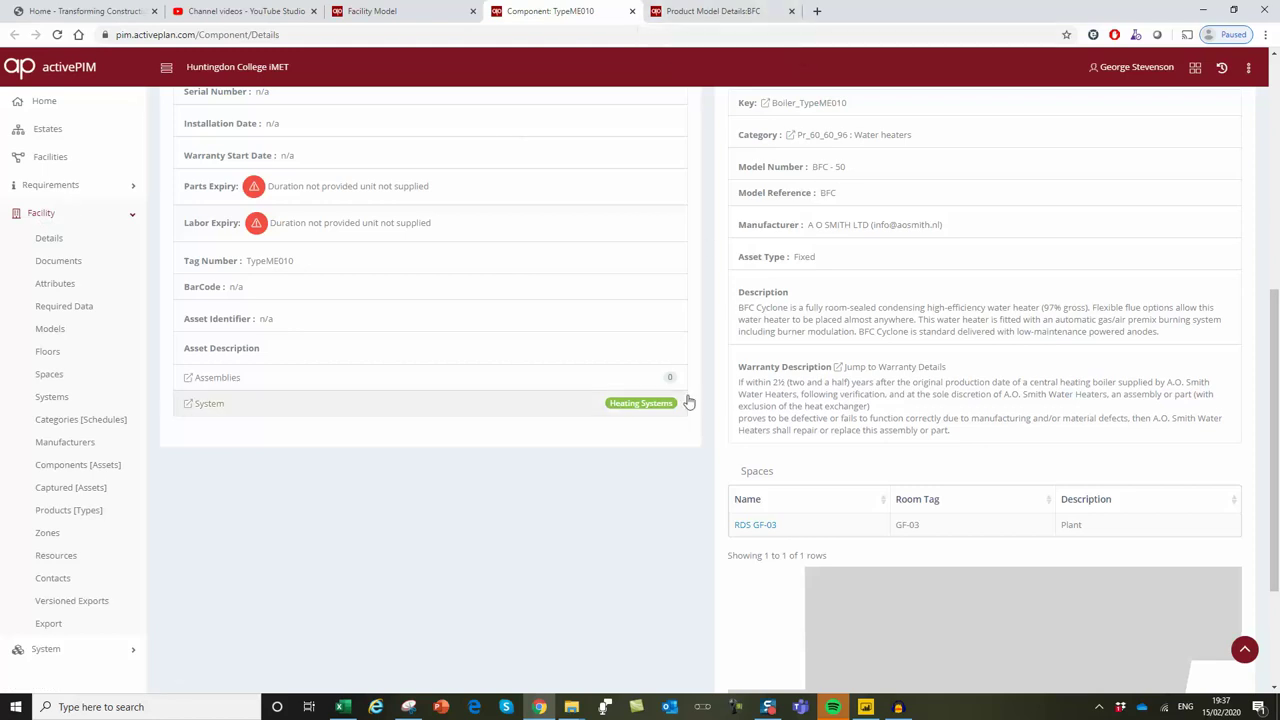
Switch to the Huntingdon-College-Cobie-Dashboard-Plans report in Power BI Desktop and isolate space 01-22 on the first floor plan.
{"action": "left_click", "coordinate": [767, 706]}
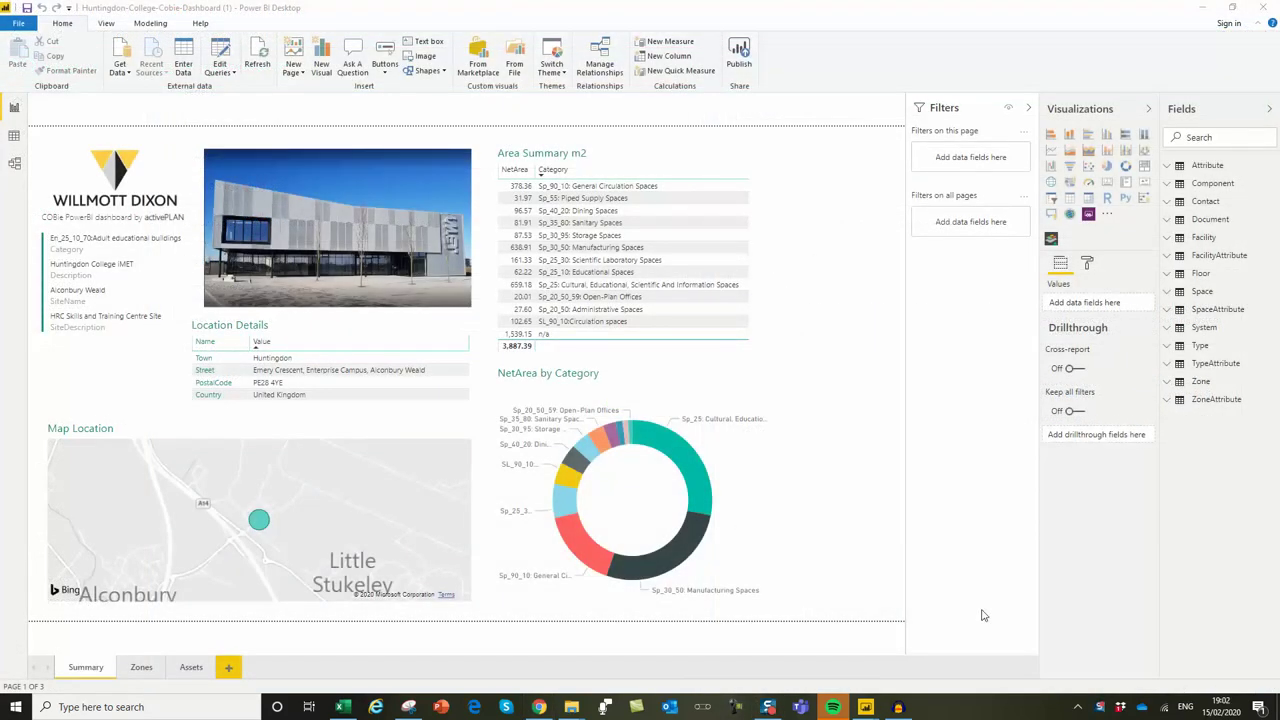
{"action": "mouse_move", "coordinate": [867, 708]}
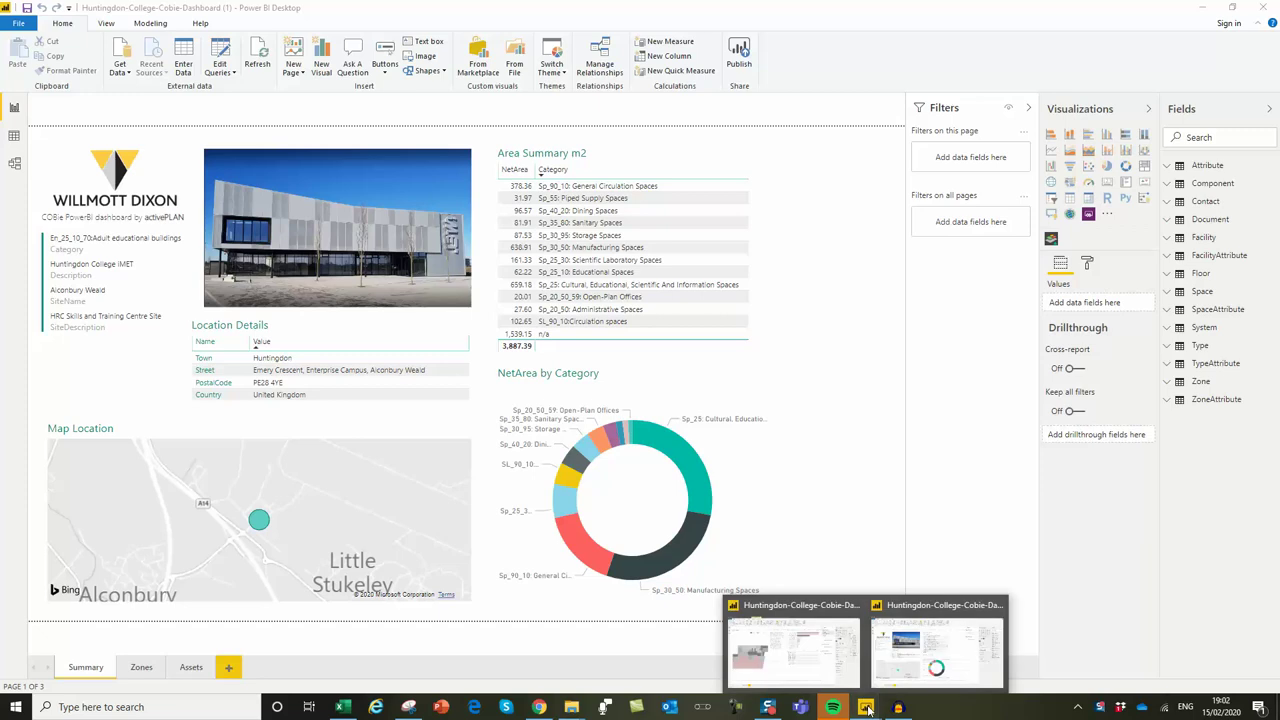
{"action": "left_click", "coordinate": [801, 670]}
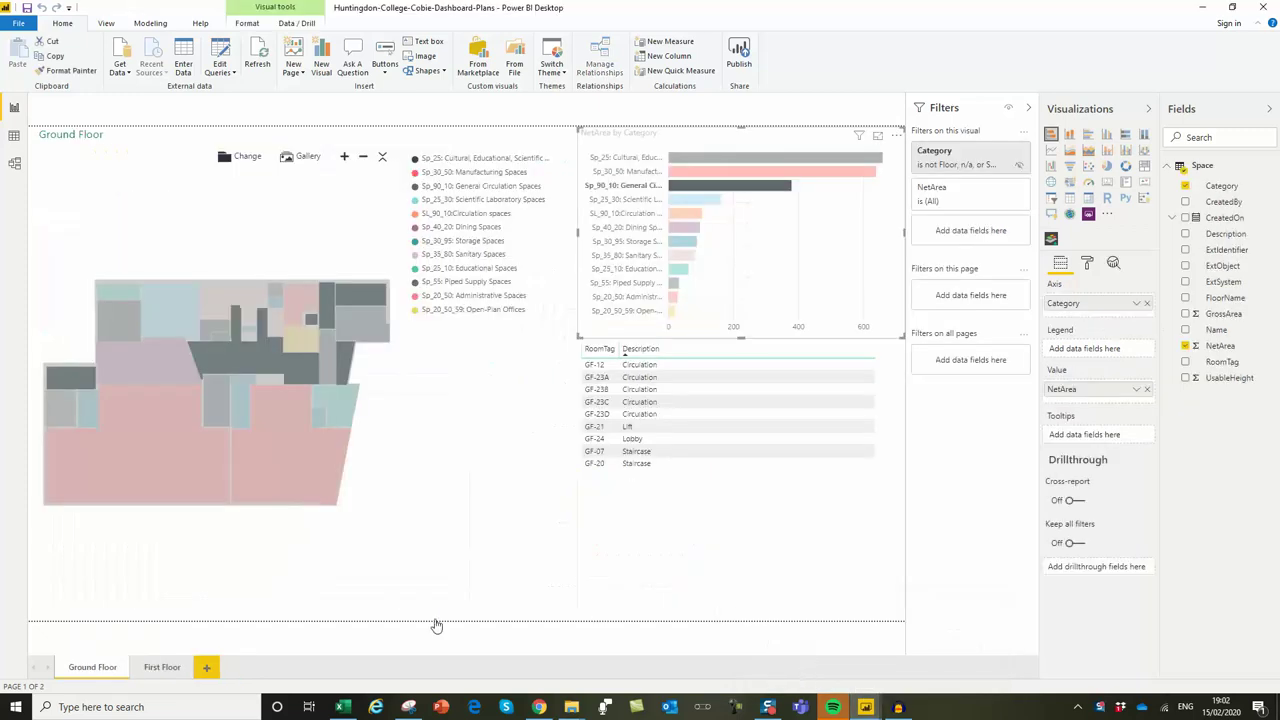
{"action": "left_click", "coordinate": [165, 667]}
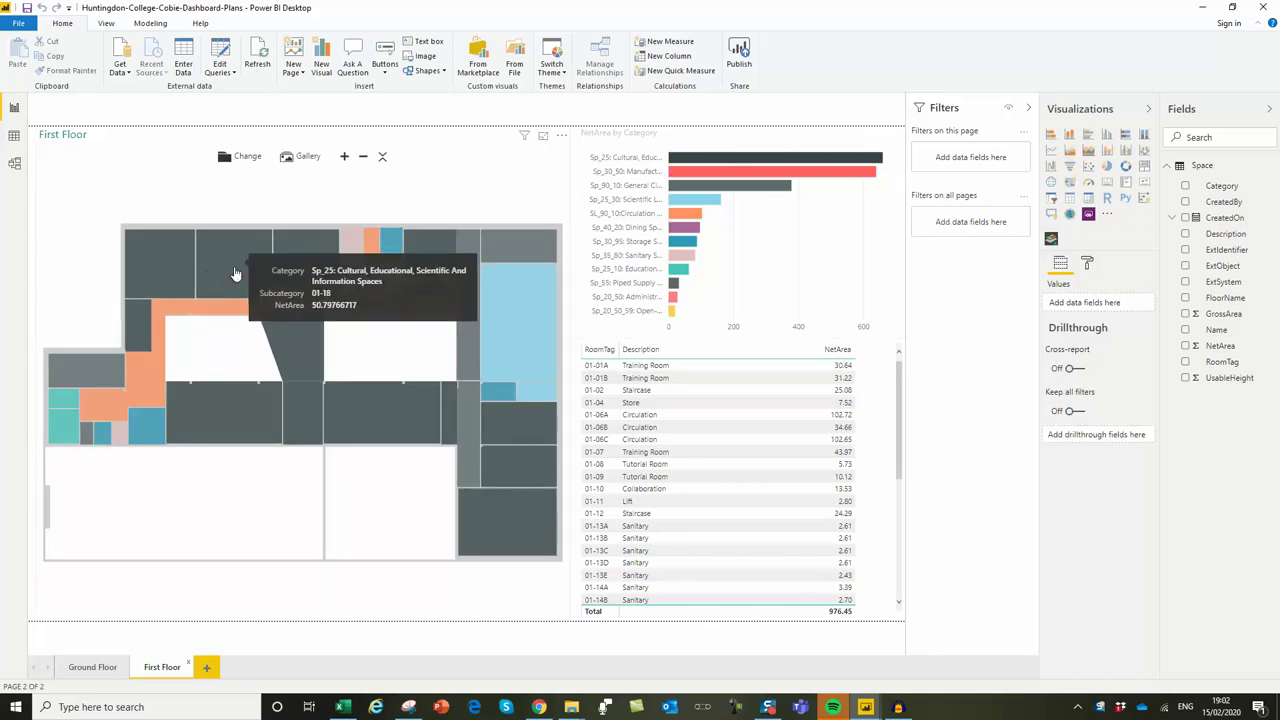
{"action": "mouse_move", "coordinate": [292, 341]}
{"action": "mouse_move", "coordinate": [374, 405]}
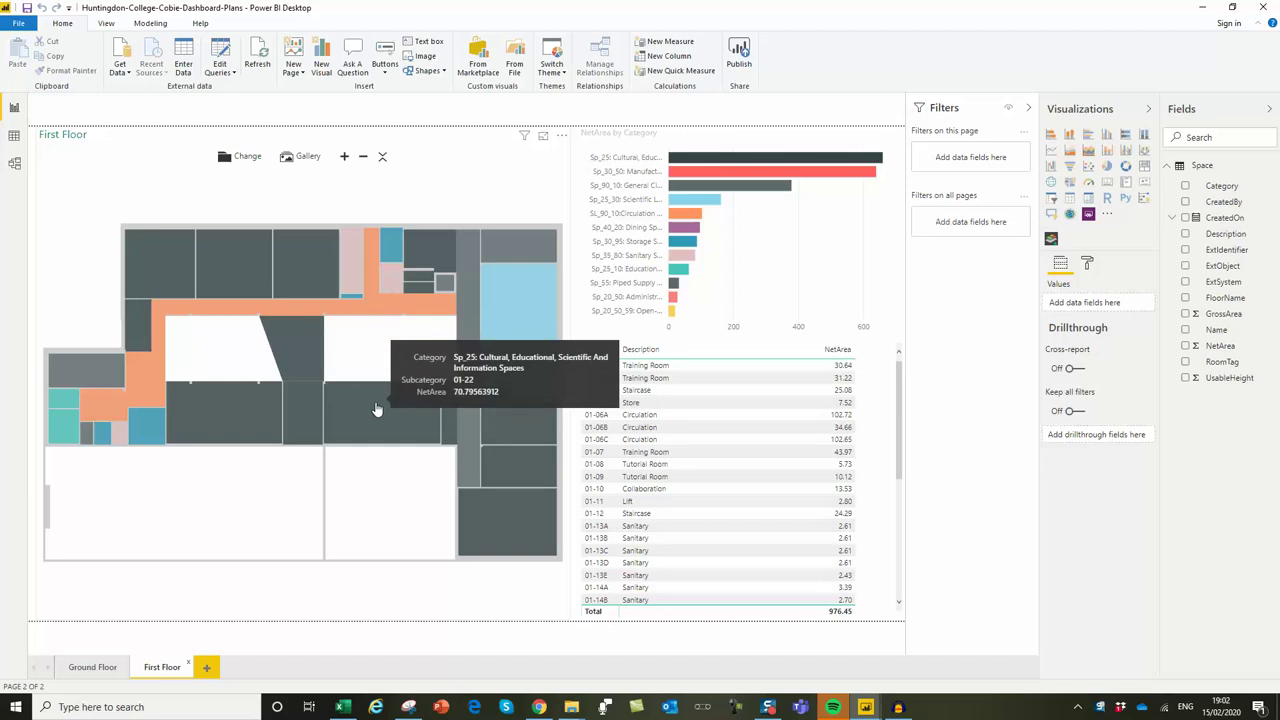
{"action": "left_click", "coordinate": [376, 409]}
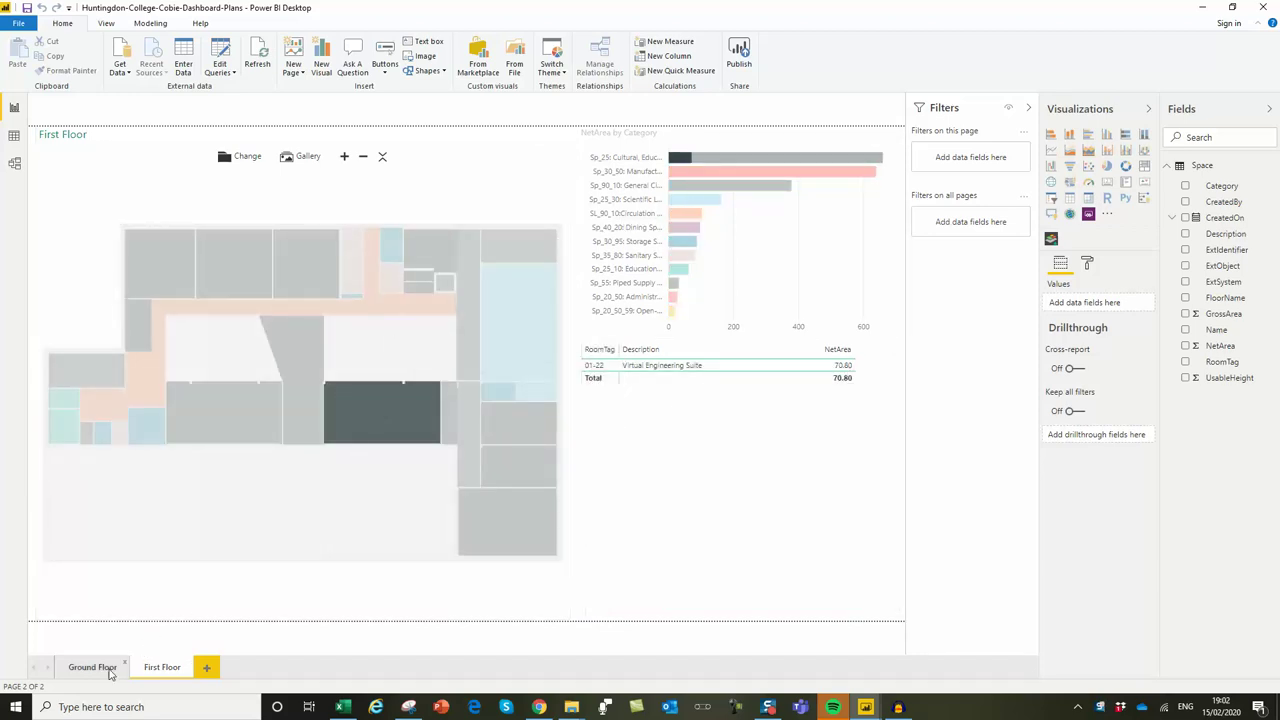
On the Ground Floor page, highlight the Sp_25, Sp_30_50 and Sp_90_10 categories in turn, followed by circulation spaces GF-23C and GF-23A.
{"action": "left_click", "coordinate": [110, 672]}
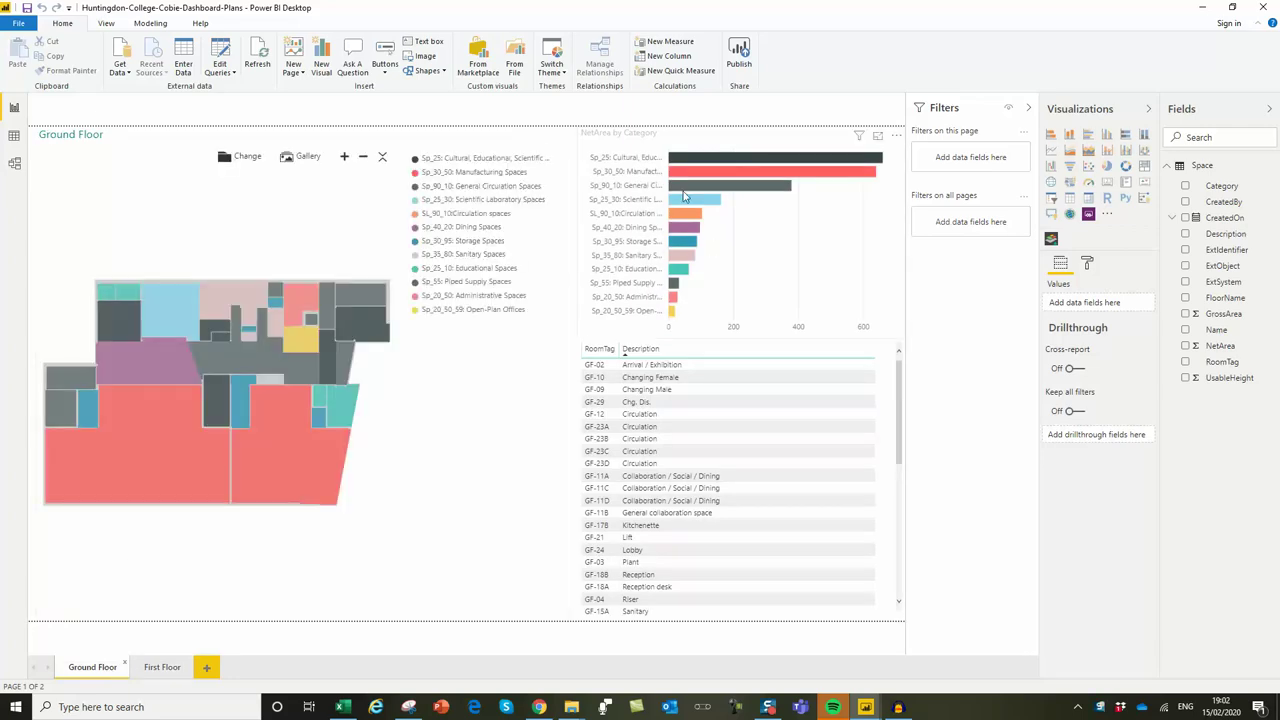
{"action": "left_click", "coordinate": [687, 158]}
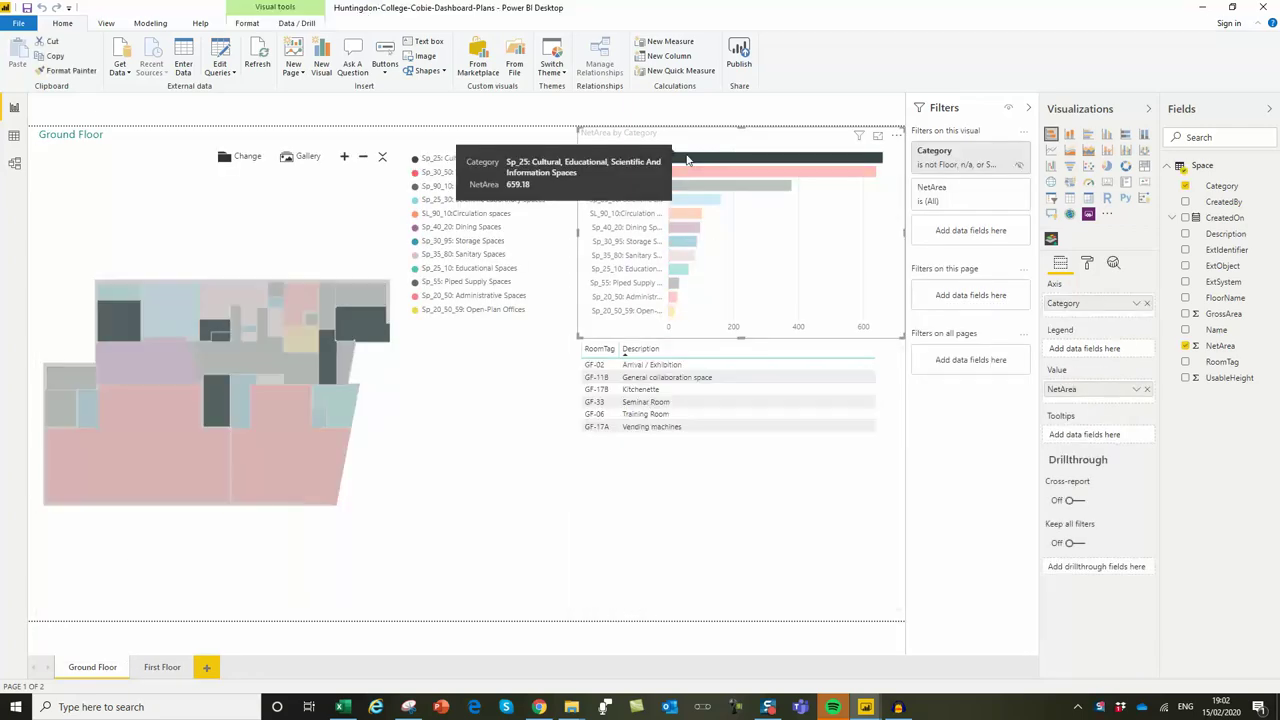
{"action": "left_click", "coordinate": [687, 172]}
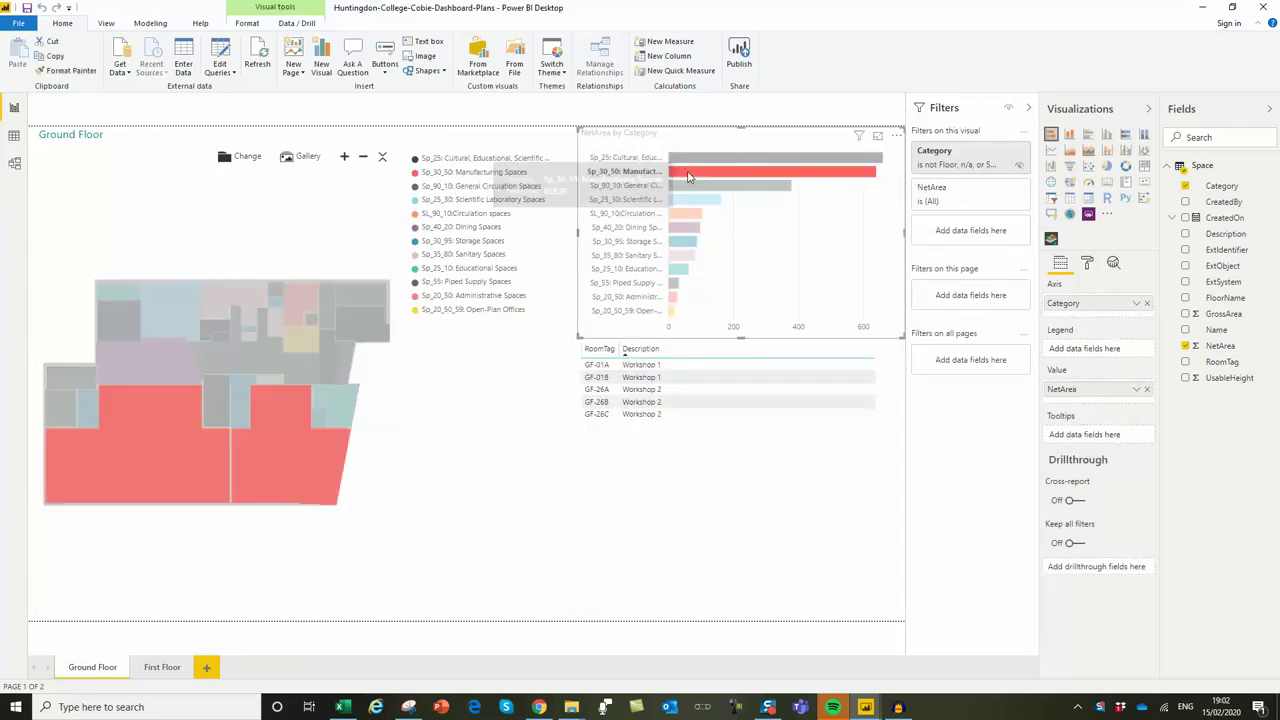
{"action": "left_click", "coordinate": [688, 187]}
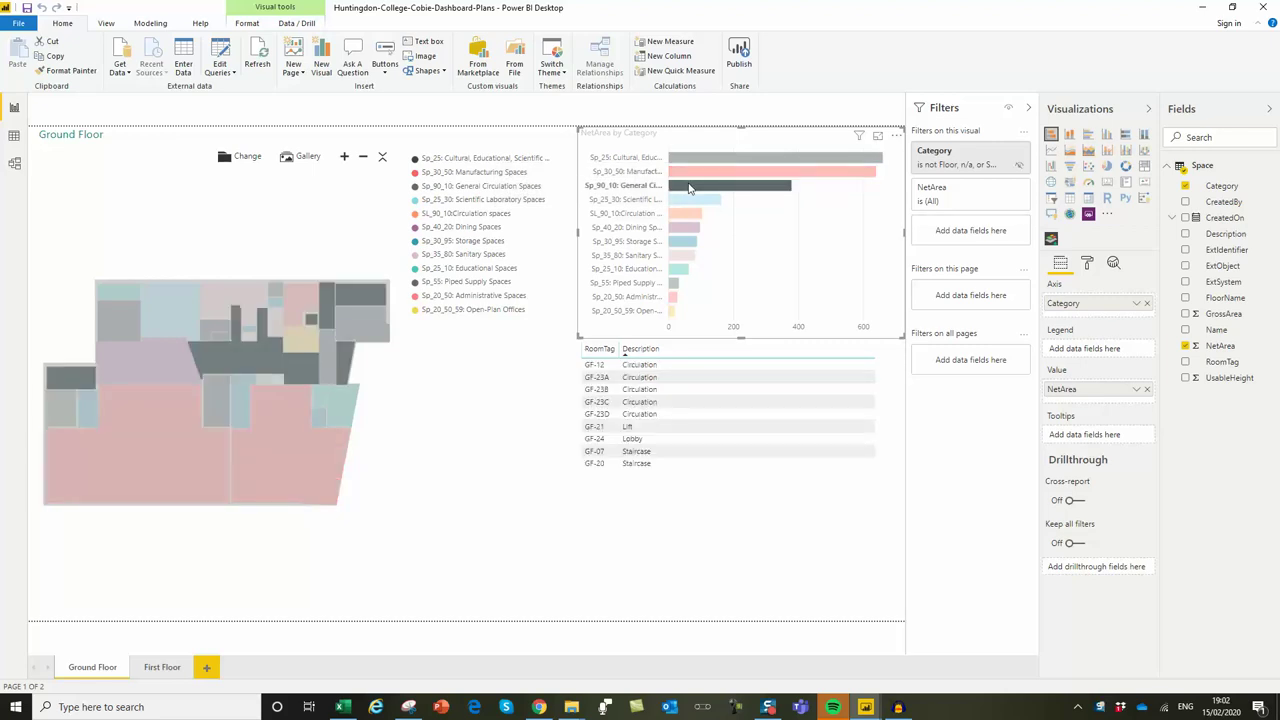
{"action": "left_click", "coordinate": [595, 402]}
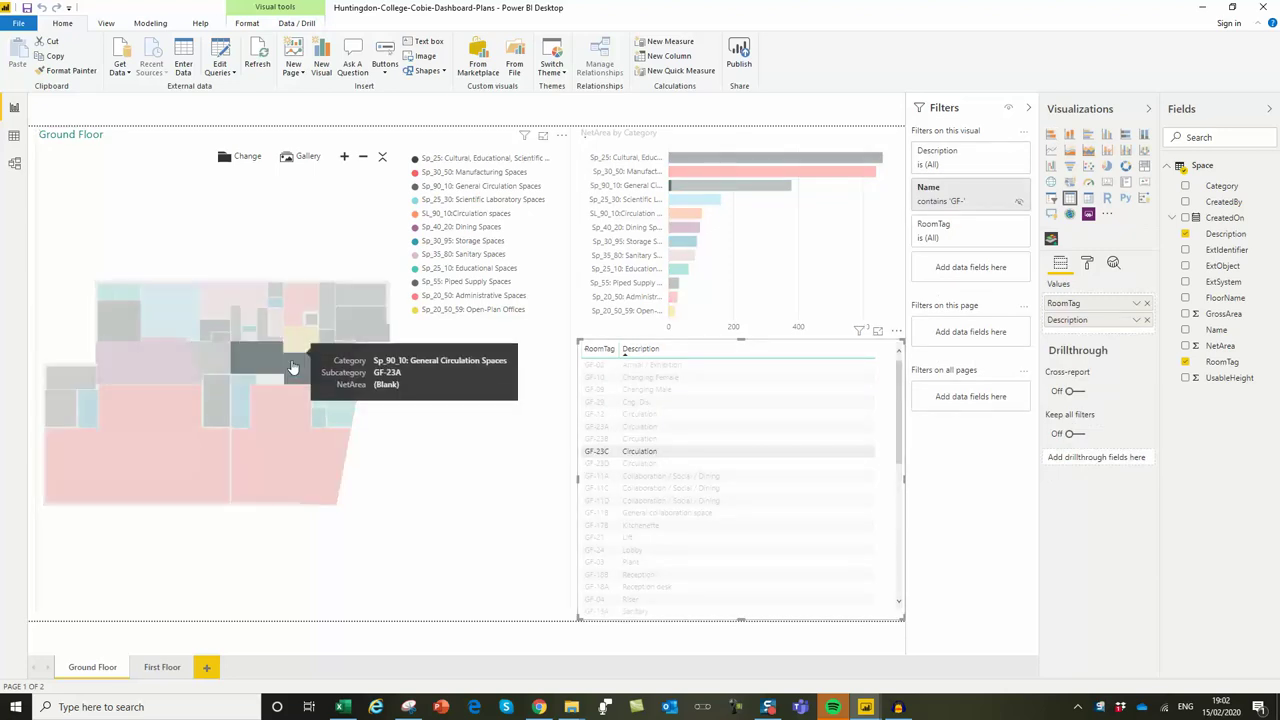
{"action": "left_click", "coordinate": [292, 368]}
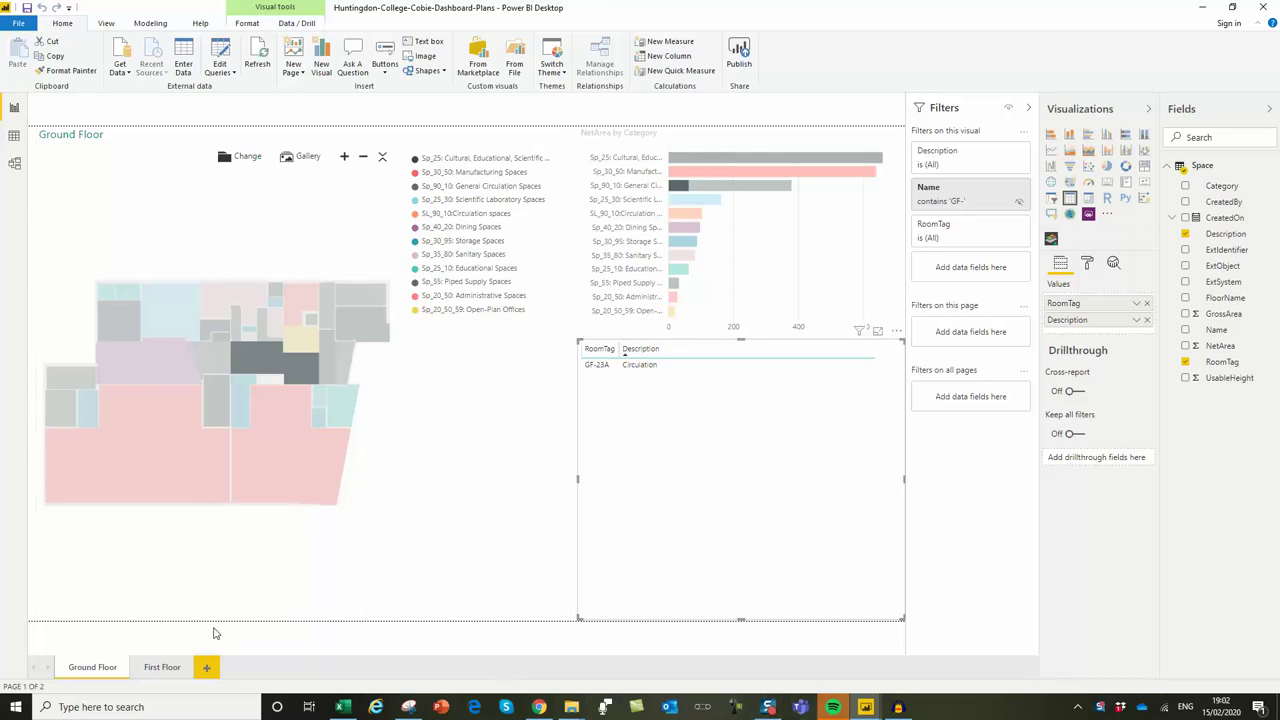
Switch to the Huntingdon-College-Cobie-Dashboard (1) report and filter its Zones page by individual spaces, including RDS GF-01A, RDS GF-10 and RDS GF-23D.
{"action": "left_click", "coordinate": [865, 707]}
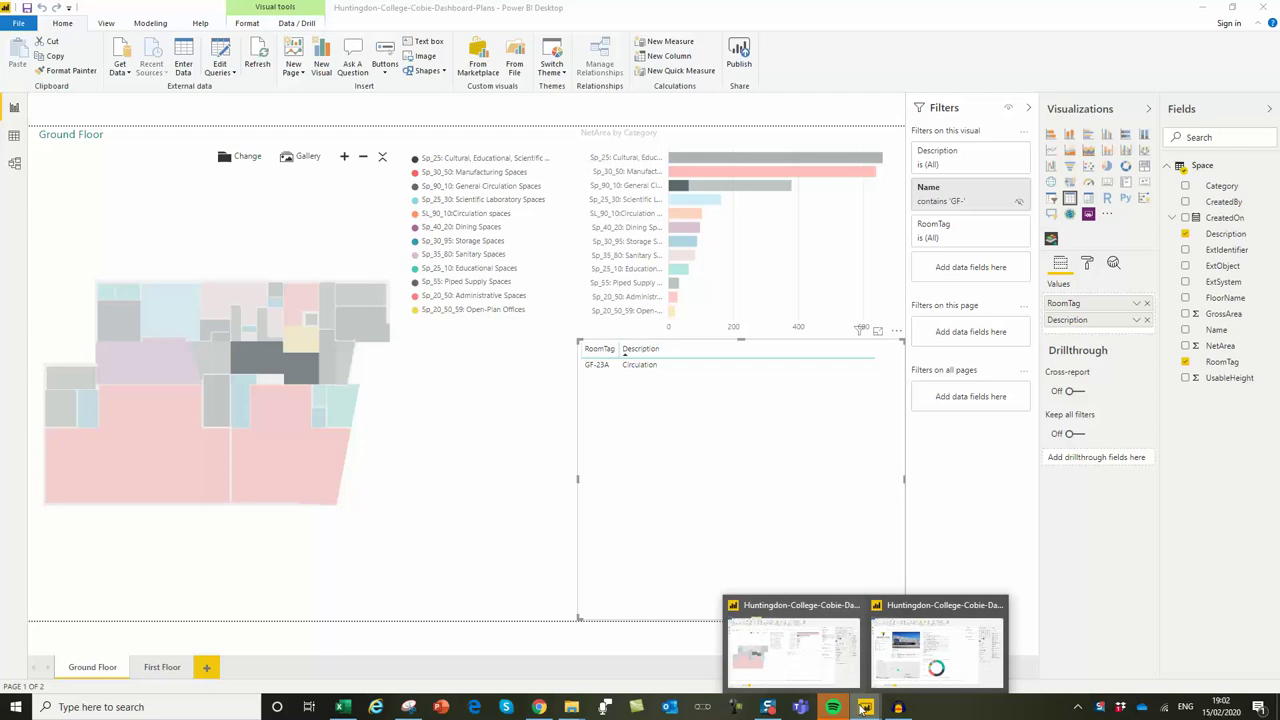
{"action": "left_click", "coordinate": [923, 678]}
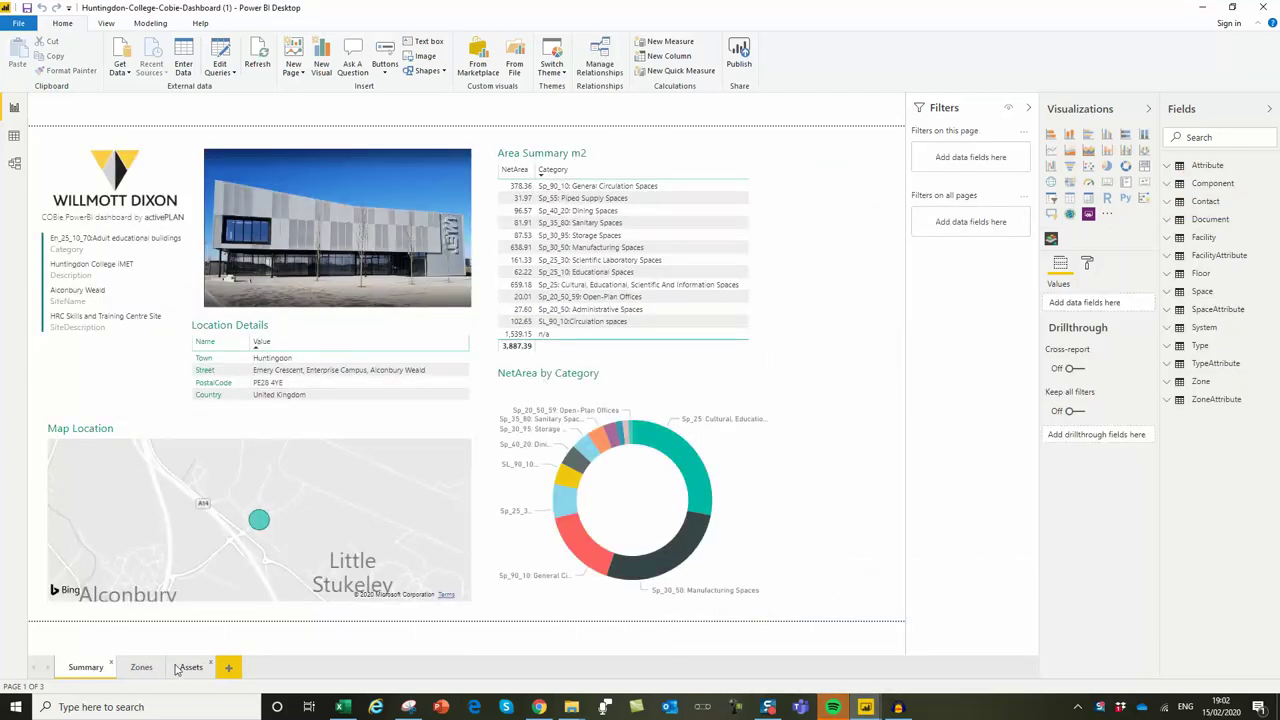
{"action": "left_click", "coordinate": [139, 673]}
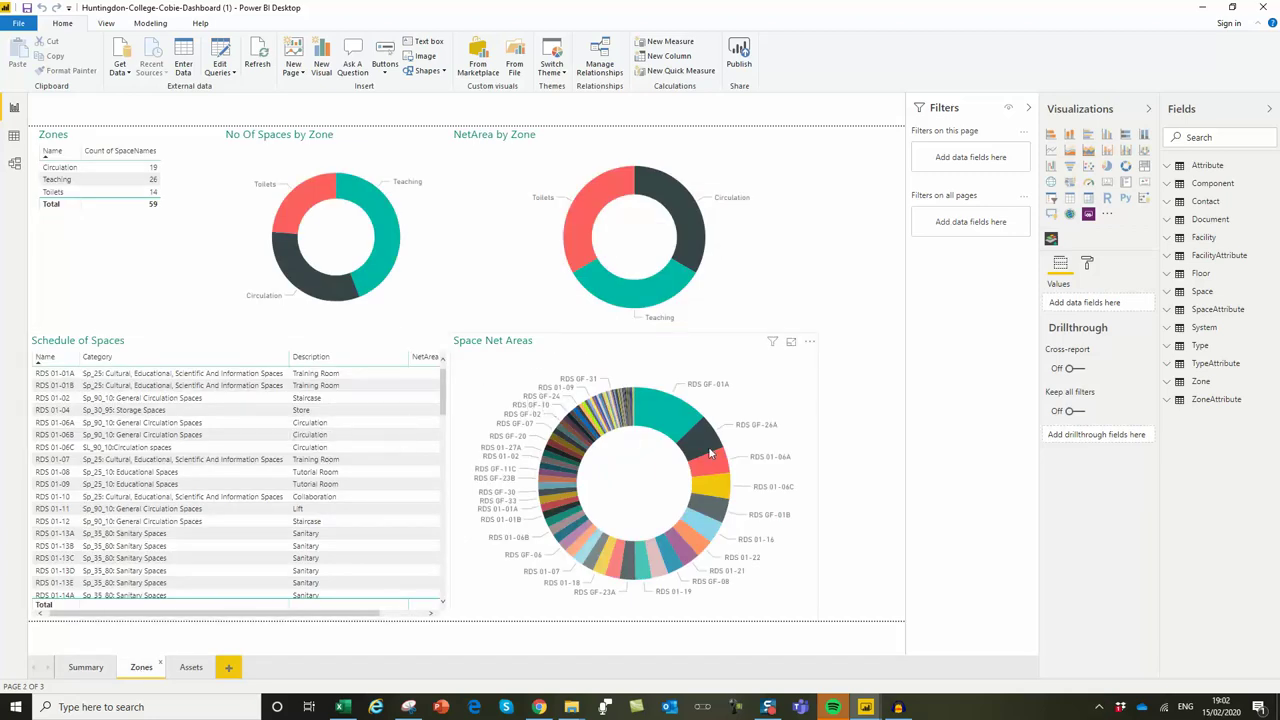
{"action": "left_click", "coordinate": [677, 432]}
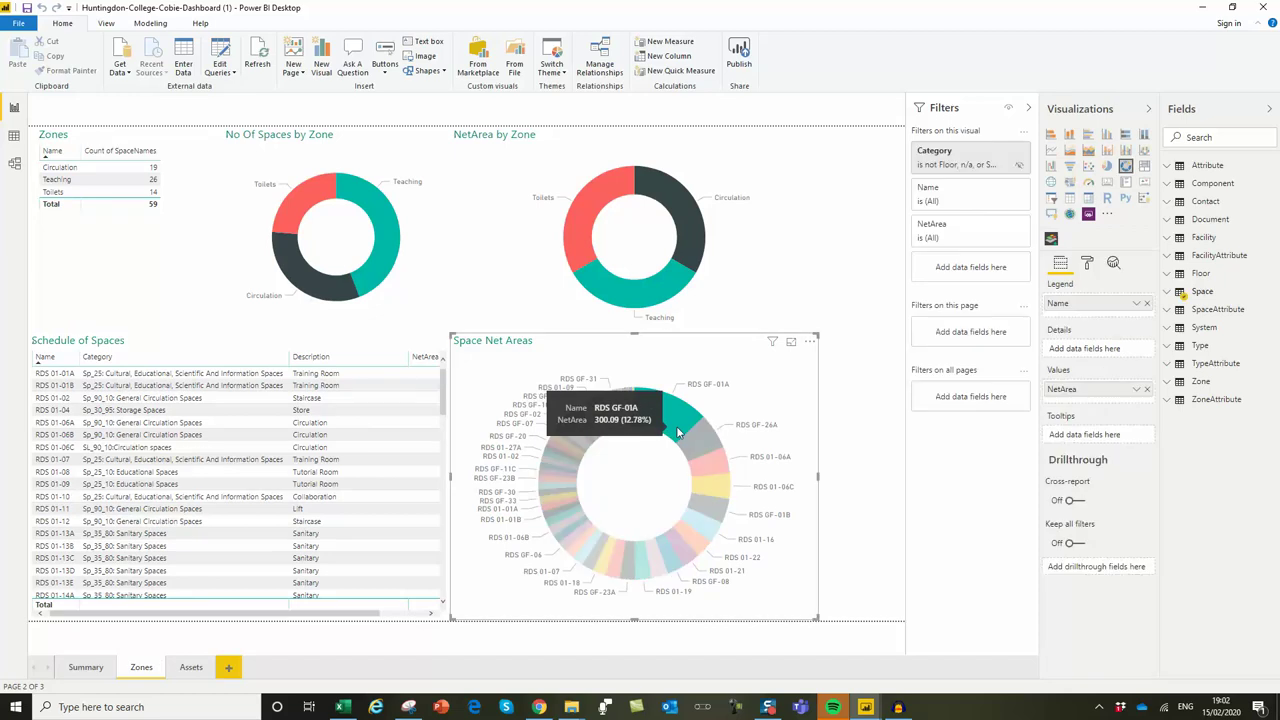
{"action": "left_click", "coordinate": [562, 446]}
{"action": "left_click", "coordinate": [582, 432]}
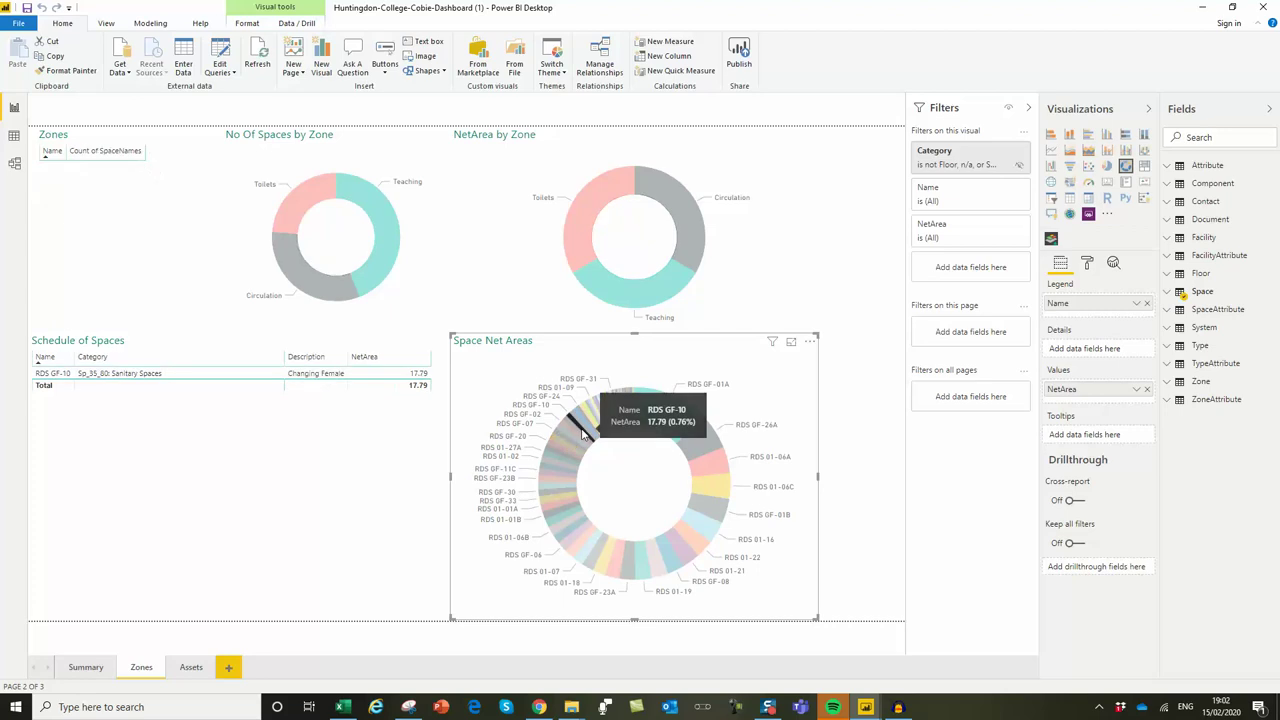
{"action": "left_click", "coordinate": [580, 456]}
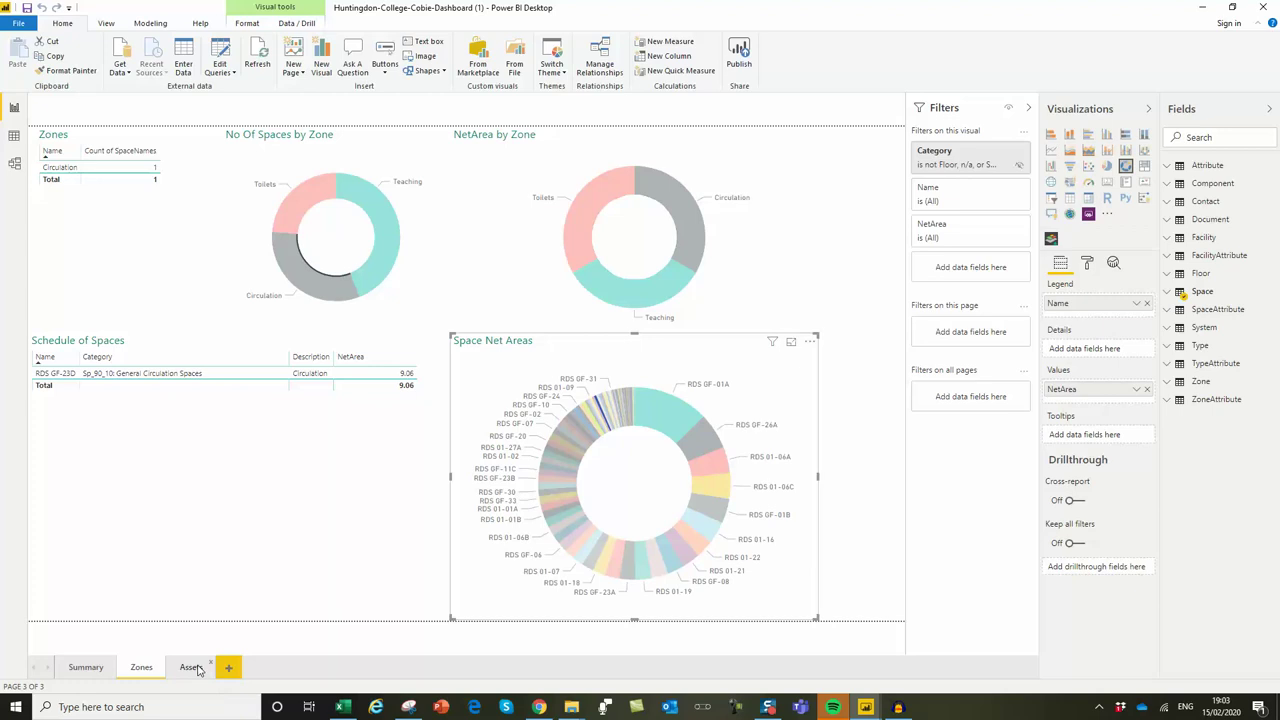
On the Assets page, filter by the product categories Pr_70_65 air and fume outlets, Pr_70_60 space heating and cooling, and Pr_30_59_24 Doorsets in turn.
{"action": "left_click", "coordinate": [196, 668]}
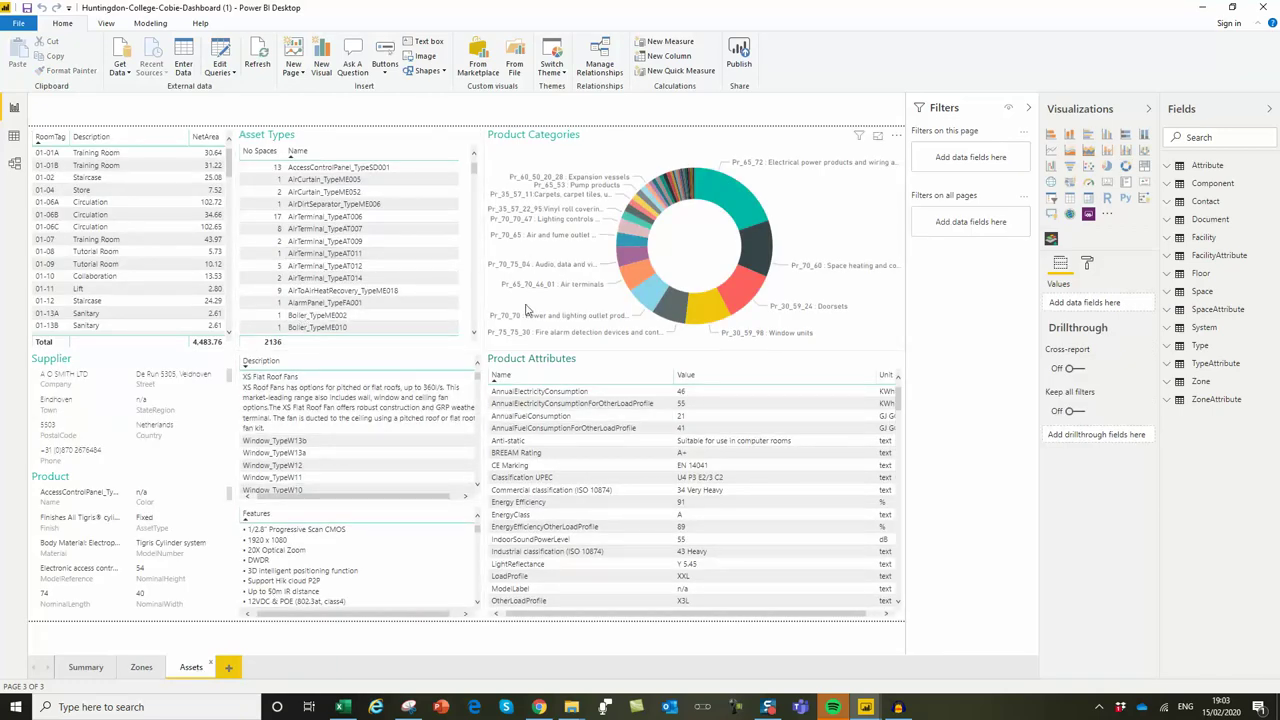
{"action": "left_click", "coordinate": [624, 243]}
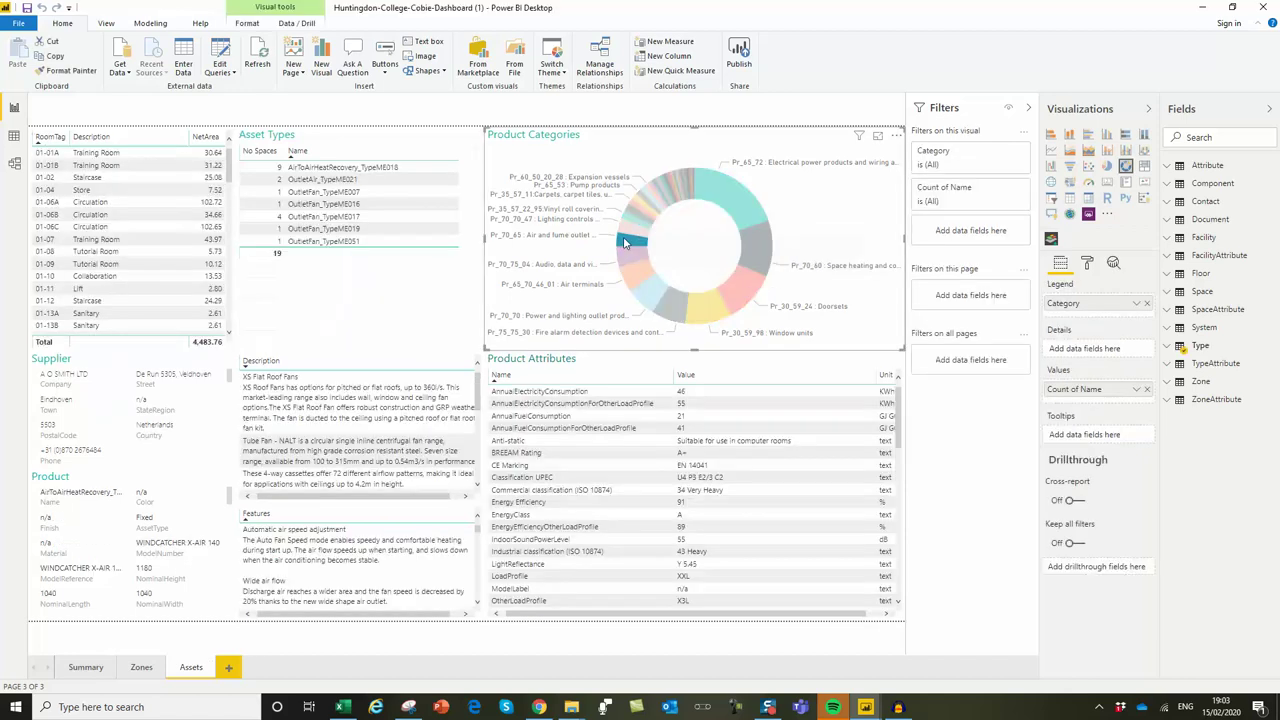
{"action": "left_click", "coordinate": [759, 251]}
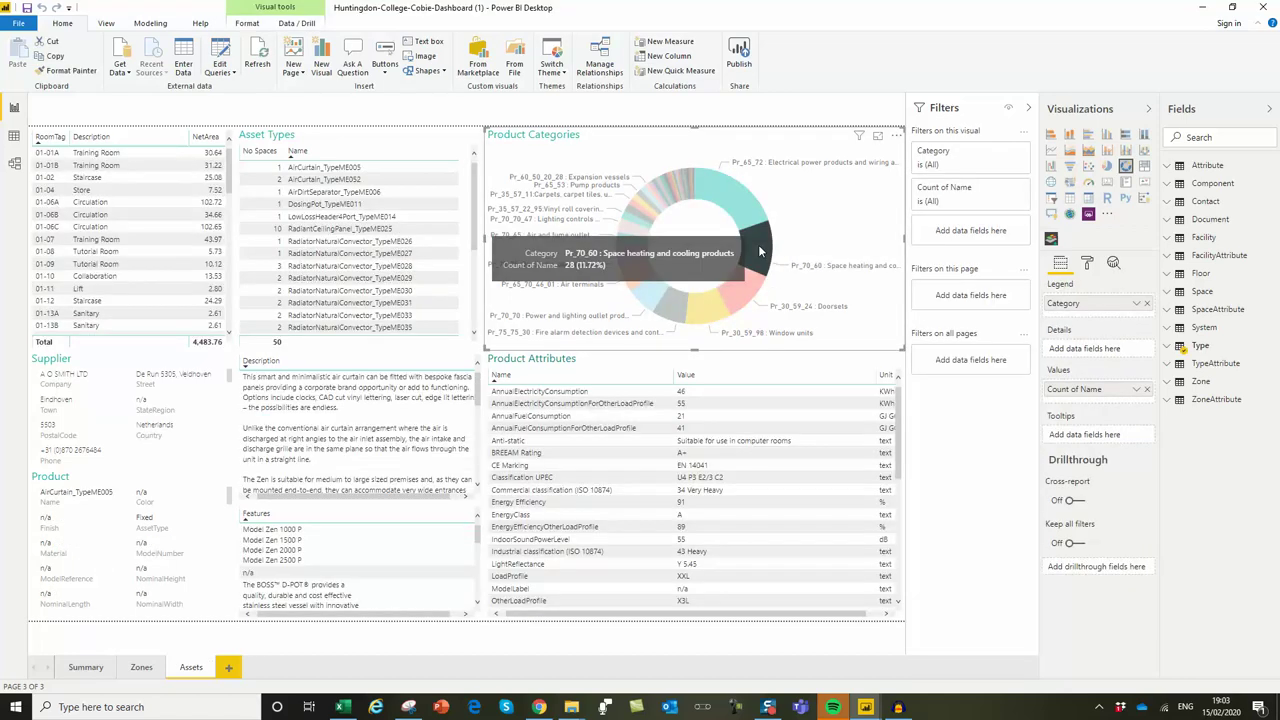
{"action": "left_click", "coordinate": [734, 293]}
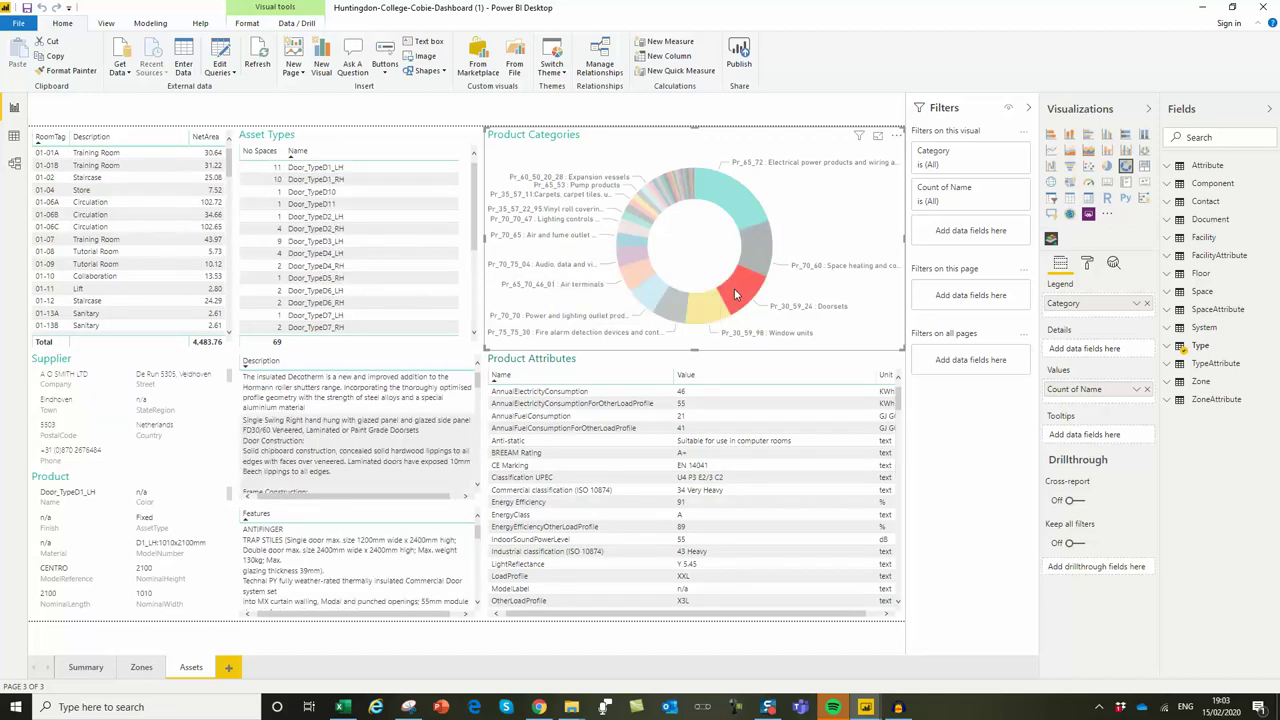
Filter the assets by Training Room 01-07 and look through the asset types it contains.
{"action": "left_click", "coordinate": [108, 242]}
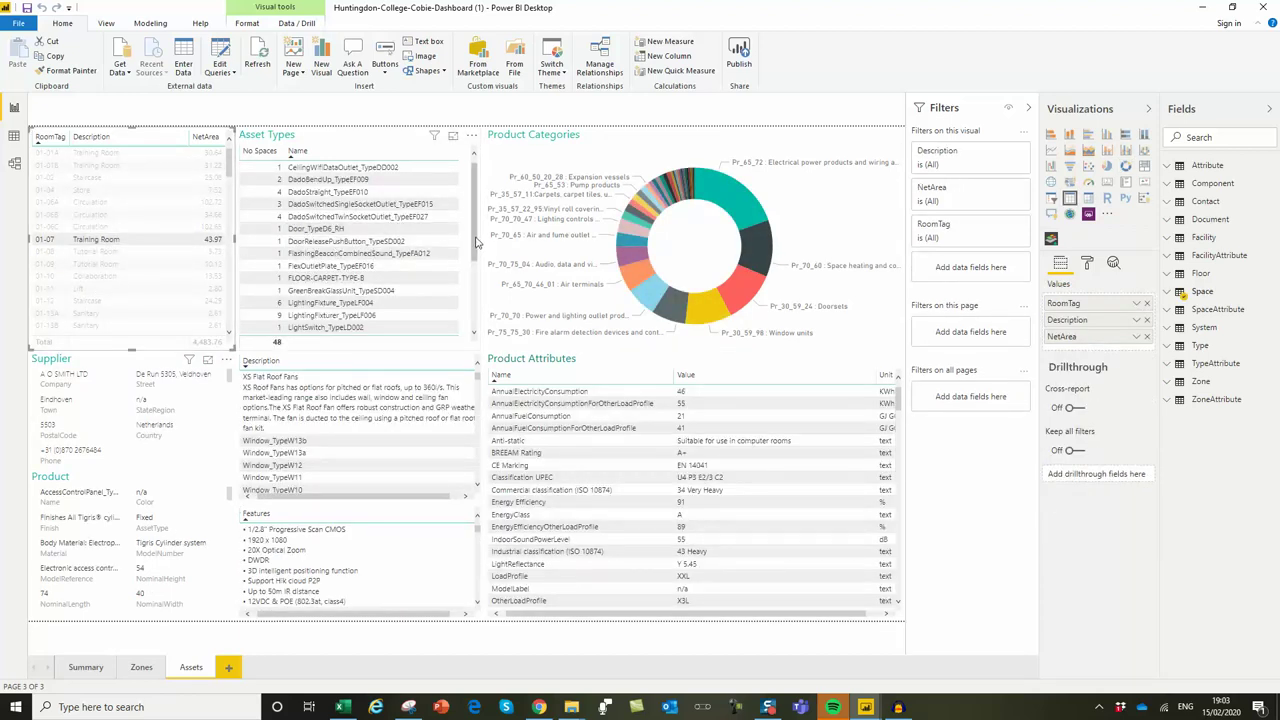
{"action": "scroll", "coordinate": [476, 252], "scroll_direction": "down", "scroll_amount": 1}
{"action": "left_click_drag", "start_coordinate": [476, 252], "coordinate": [476, 328]}
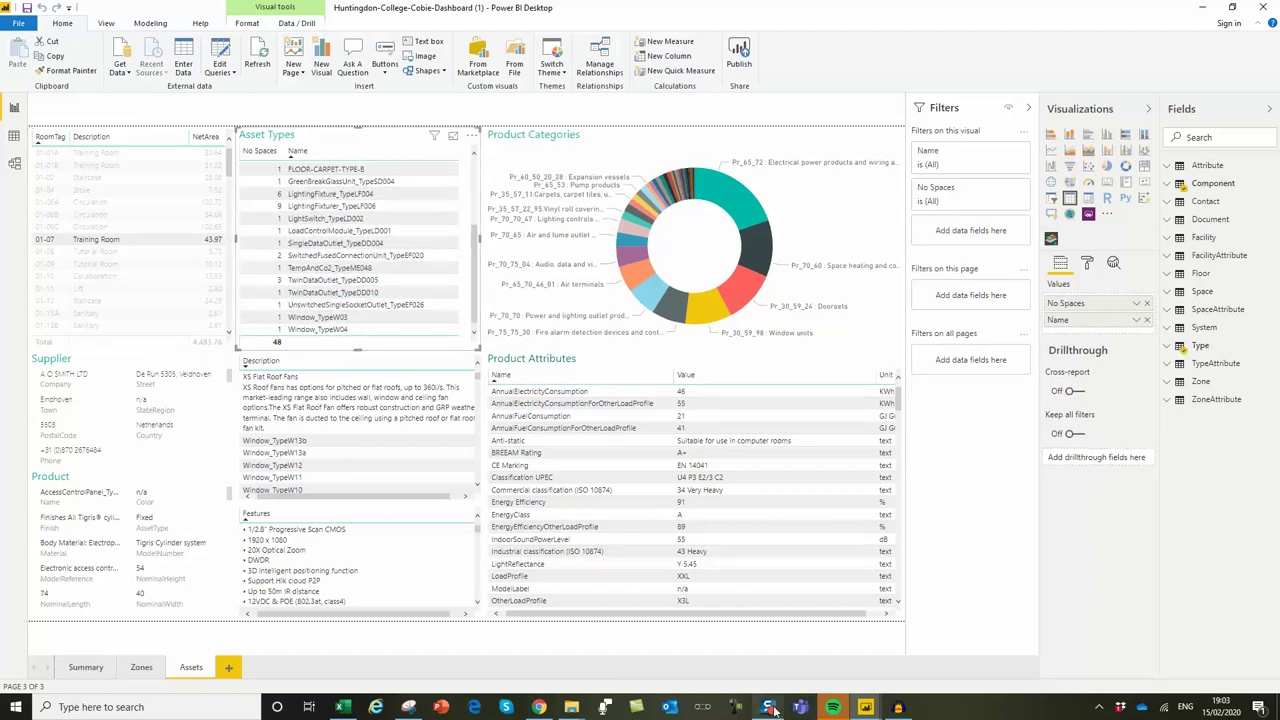